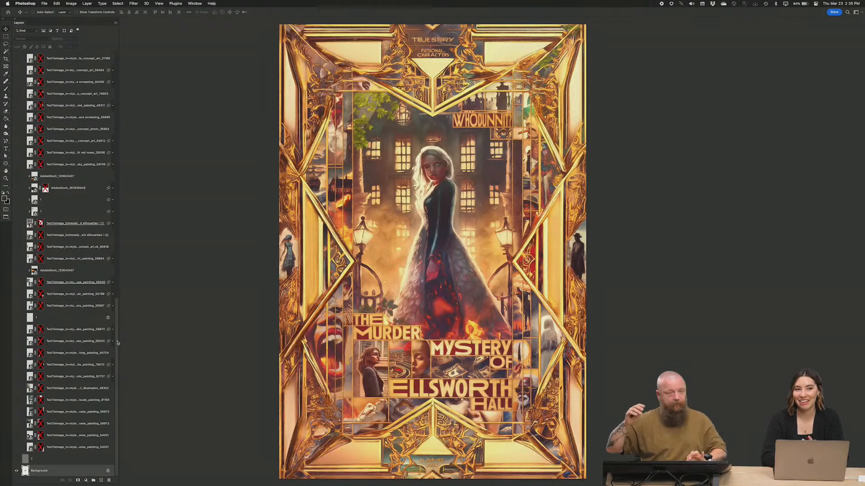
Hide Layer 1 at the top of the layer stack and show the gray fill layer directly above the Background.
left_click_drag(117, 347, 119, 52)
left_click(17, 57)
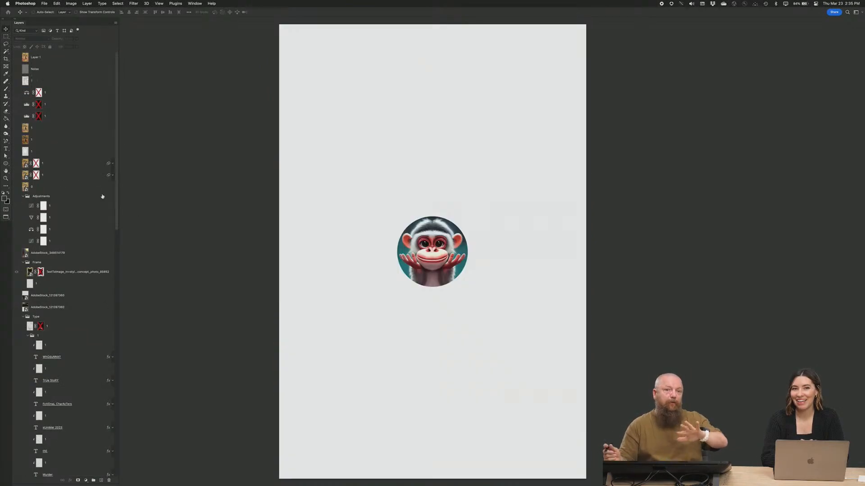
left_click_drag(118, 215, 118, 473)
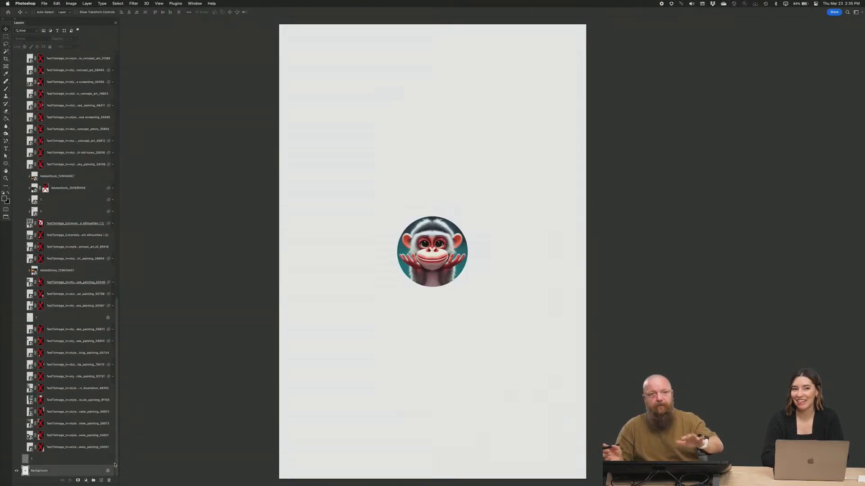
left_click(16, 460)
Show the Frame group, enable the gold frame image's layer mask, and show the thin gold grid-line layer beneath it.
left_click_drag(115, 397, 115, 117)
left_click(16, 262)
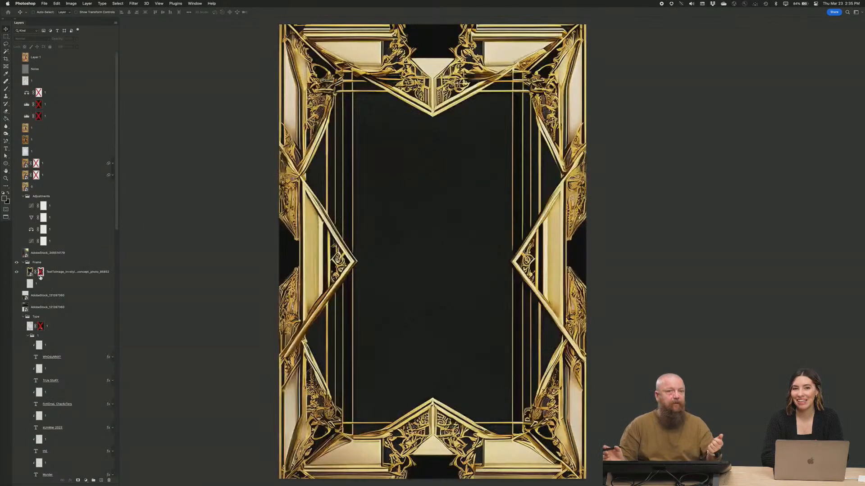
left_click(41, 273, "shift")
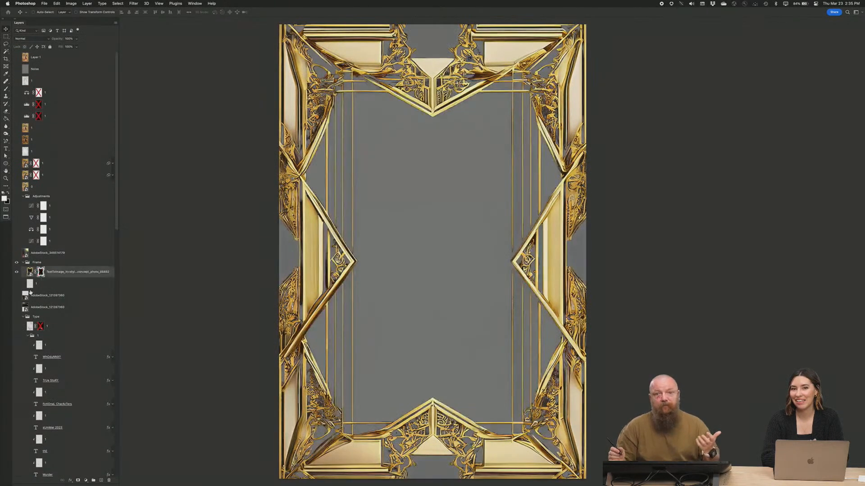
left_click(17, 284)
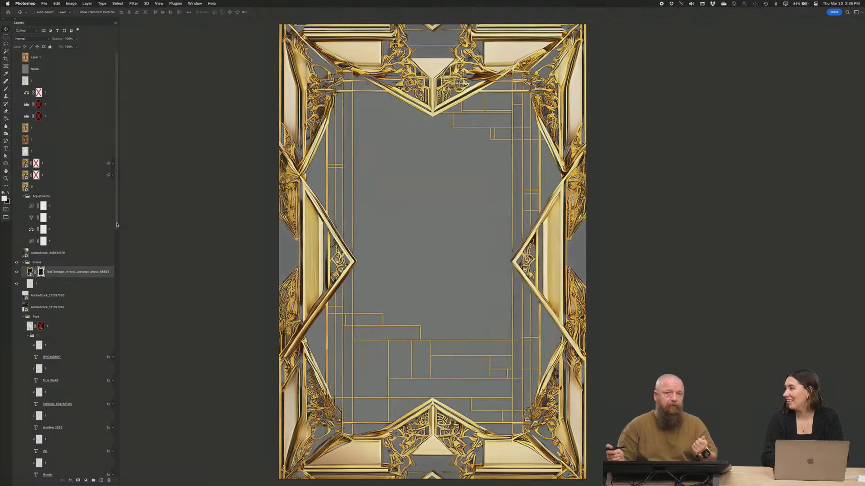
Show the two lowest ocean-wave painting layers above the gray fill and enable both of their layer masks.
left_click_drag(115, 225, 109, 463)
left_click(17, 447)
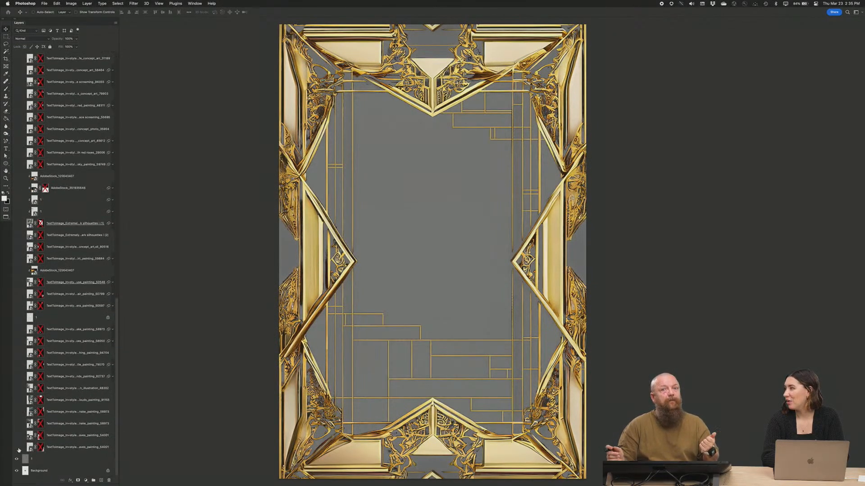
left_click(40, 447, "shift")
left_click(17, 435)
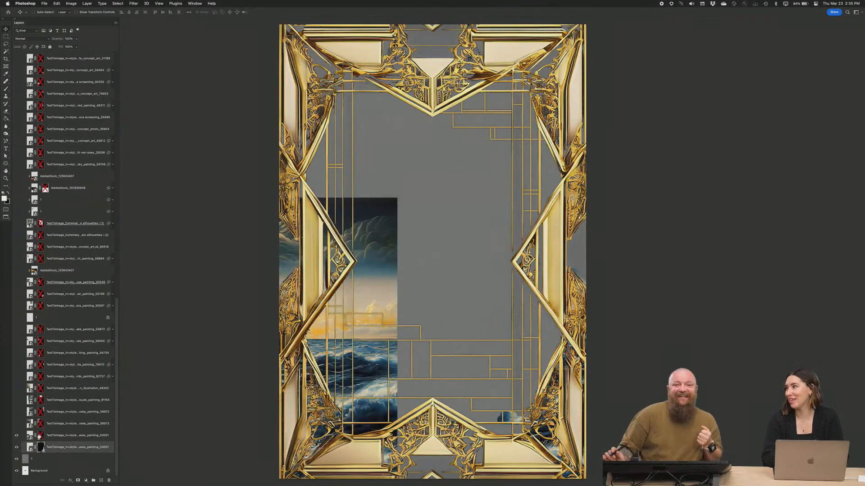
left_click(40, 435, "shift")
Show the two snake painting layers directly above the ocean waves and enable their layer masks.
left_click(17, 423)
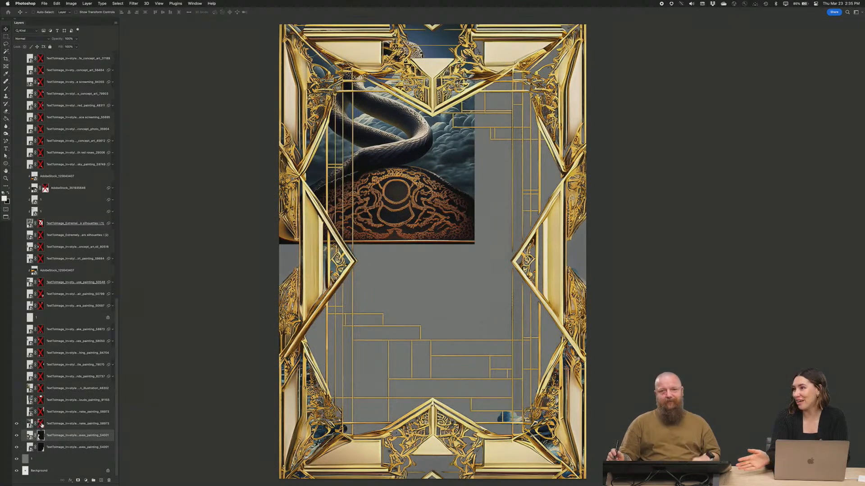
left_click(40, 424, "shift")
left_click(17, 412)
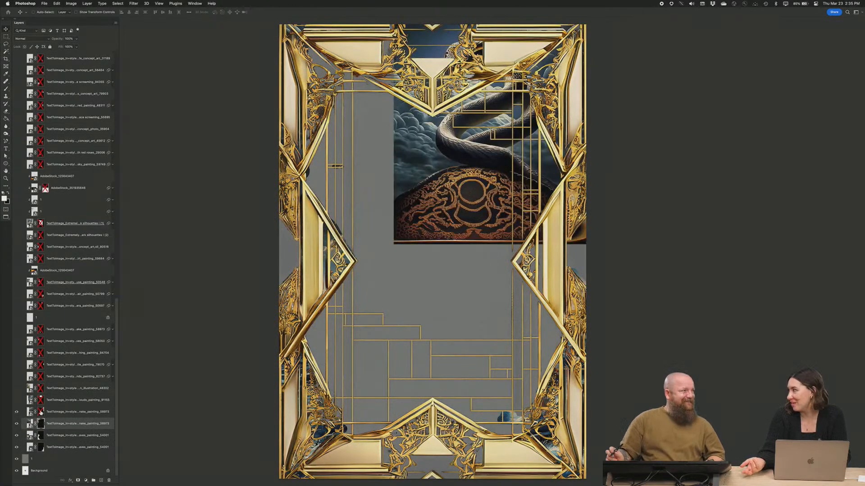
left_click(40, 411, "shift")
Show the clouds painting and the illustration layer above it, enabling the layer mask on each.
left_click(17, 399)
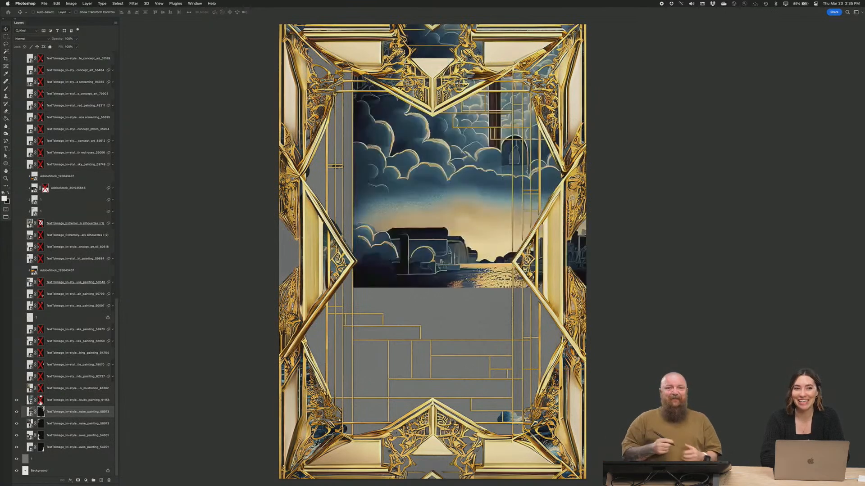
left_click(41, 400, "shift")
left_click(17, 388)
left_click(40, 388, "shift")
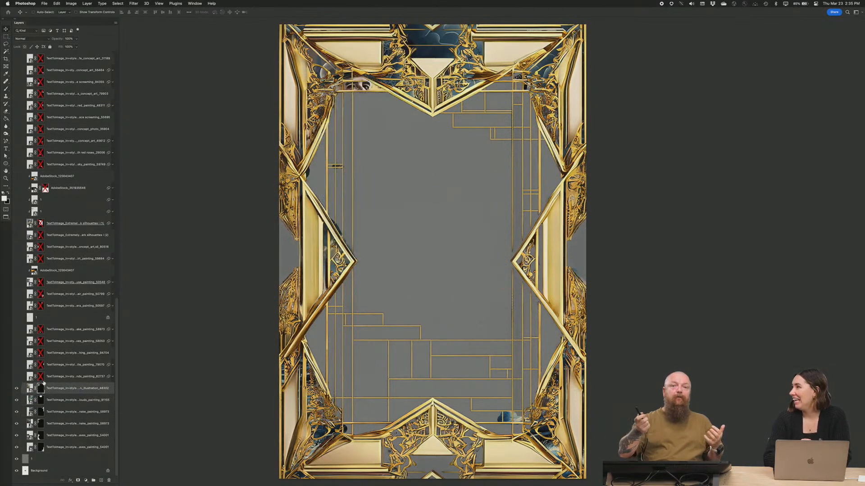
Show the small upper-right tile painting and the painting of the man in a hat, enabling both layer masks.
left_click(16, 376)
left_click(41, 376, "shift")
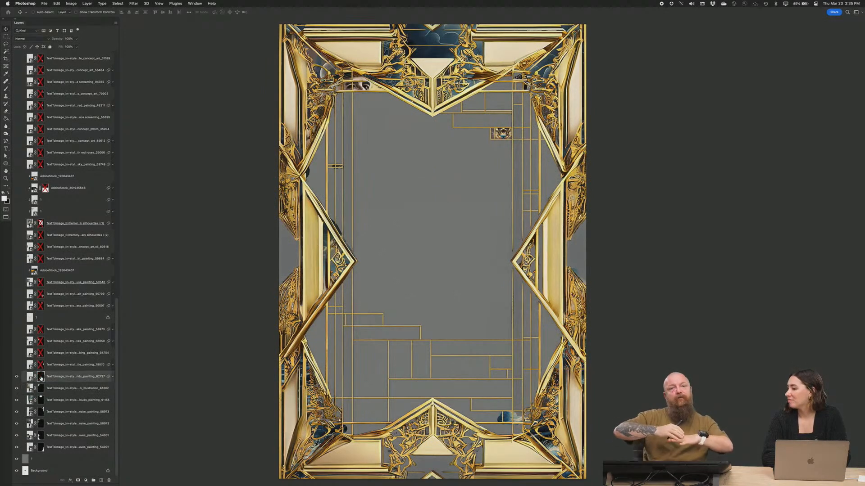
left_click(17, 365)
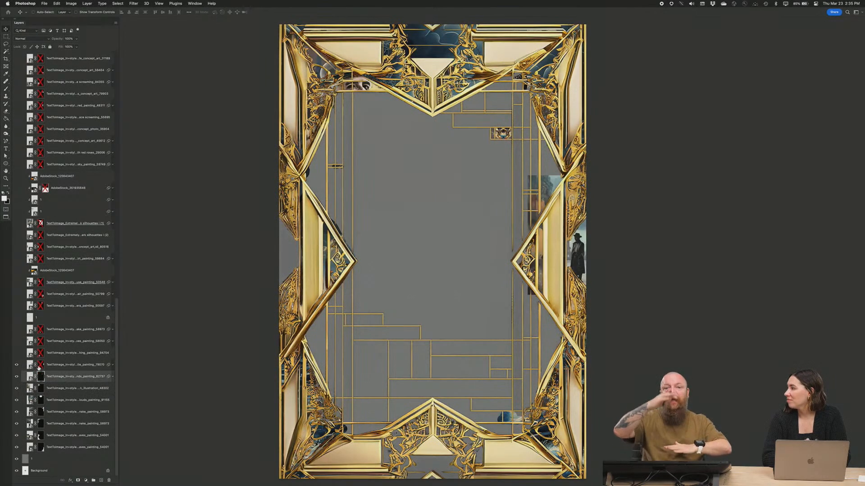
left_click(41, 364, "shift")
Show the arched-window painting, the sailing-ship painting and the painting layer above them, enabling all three layer masks.
left_click(17, 353)
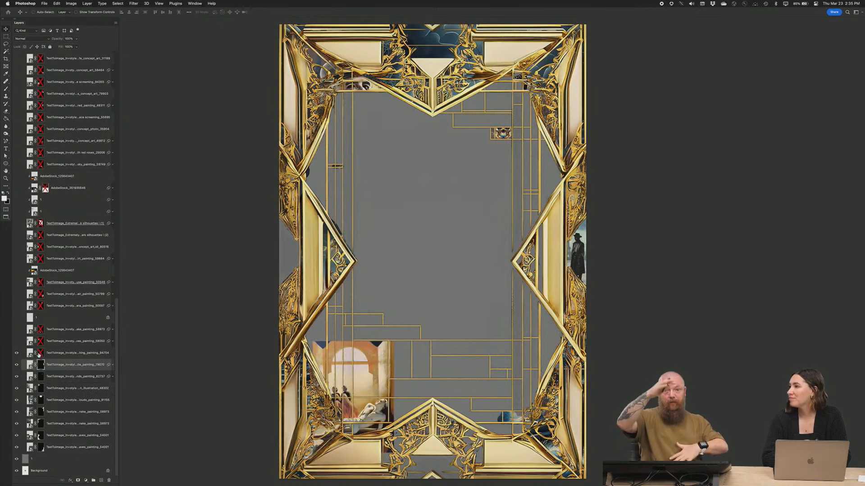
left_click(40, 353, "shift")
left_click(17, 341)
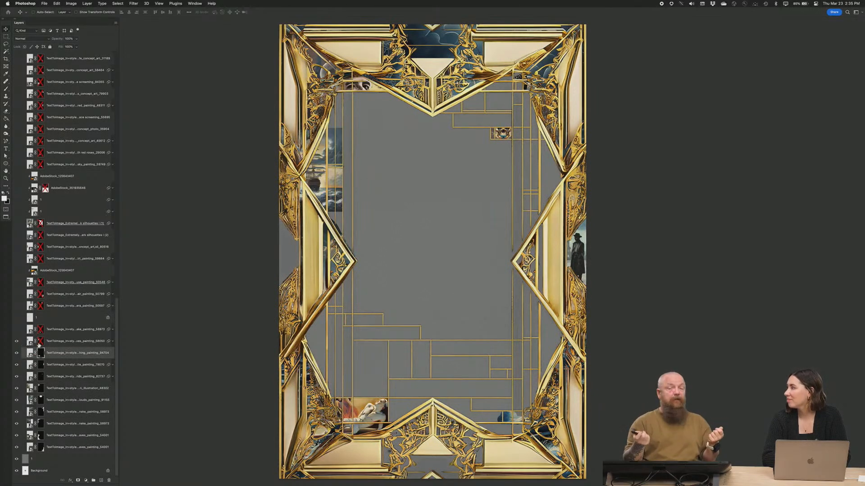
left_click(40, 341, "shift")
left_click(17, 329)
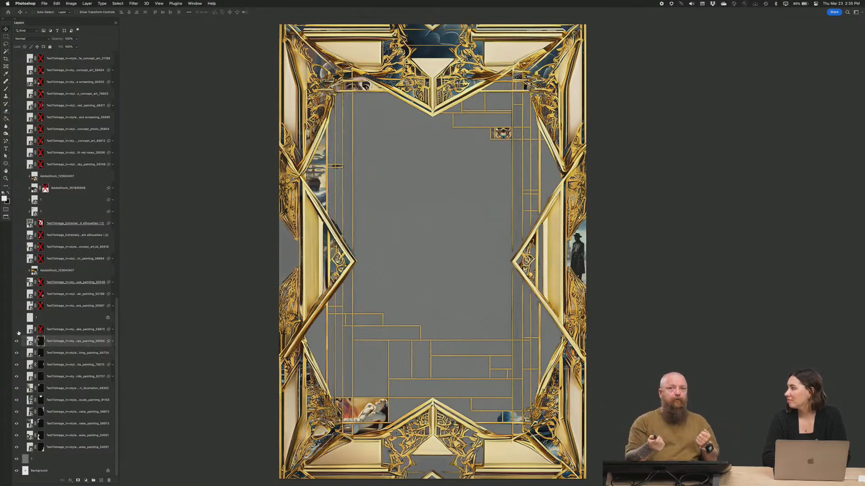
left_click(41, 330, "shift")
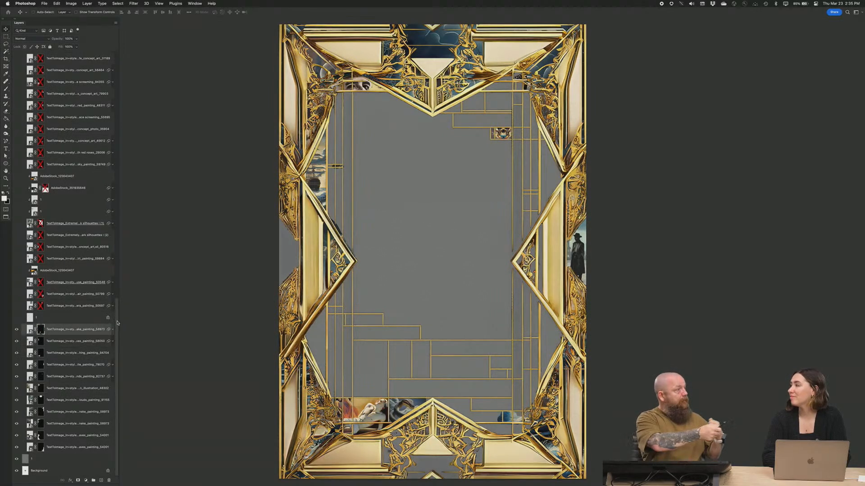
Show the locked plain layer, then the silhouetted-crowd and pale winged-figure paintings above it with their layer masks enabled.
scroll(67, 361, "up", 3)
left_click(17, 400)
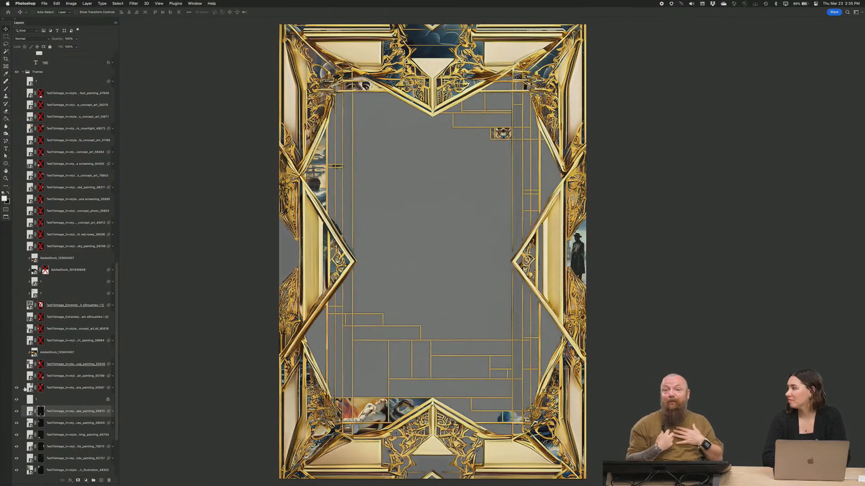
left_click(17, 387)
left_click(40, 388, "shift")
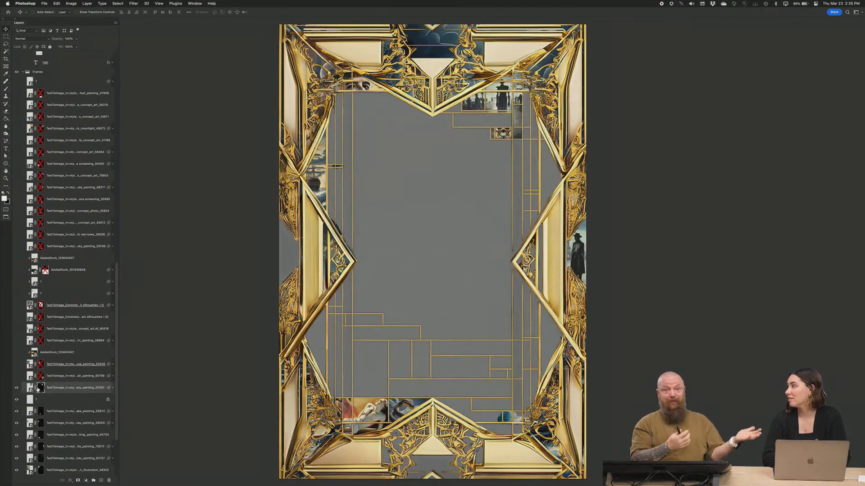
left_click(16, 376)
left_click(41, 377, "shift")
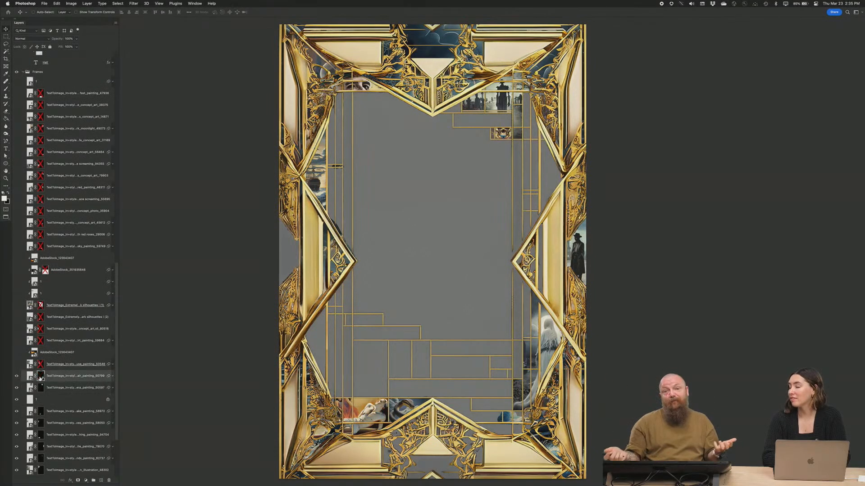
Show the masked lighthouse painting, its clipped AdobeStock fire overlay, and the red wine painting with its layer mask enabled.
left_click(17, 364)
left_click(40, 364, "shift")
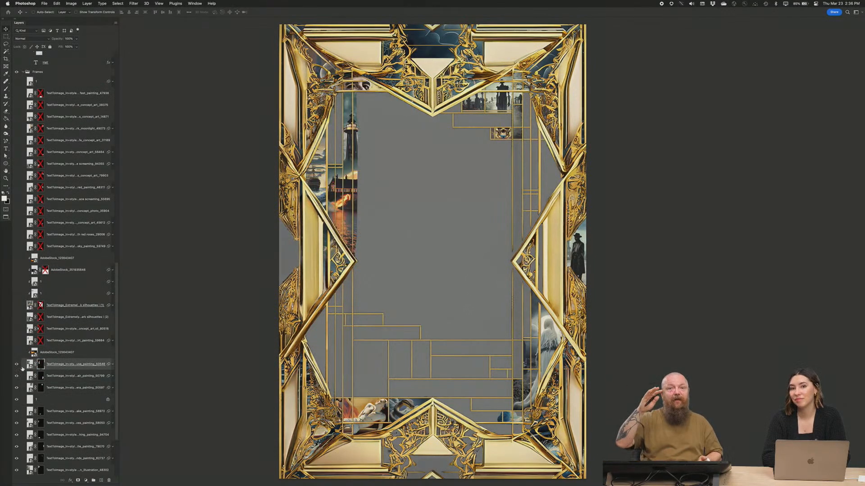
left_click(17, 352)
left_click(17, 341)
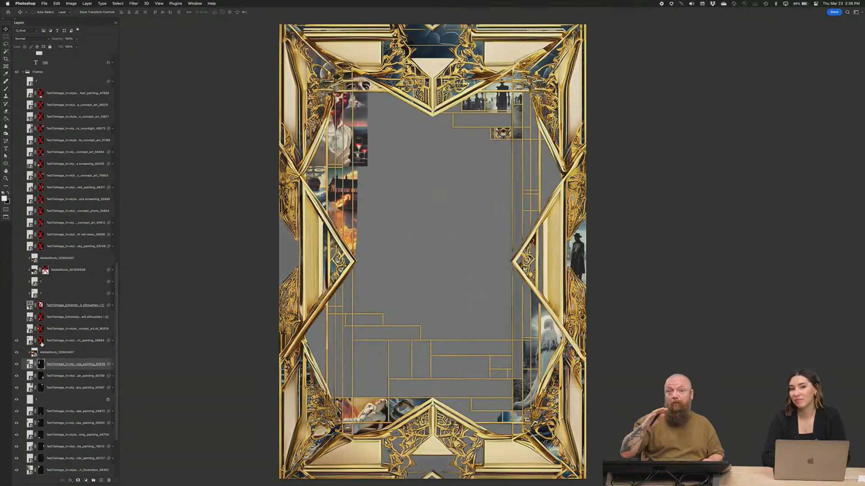
left_click(41, 342, "shift")
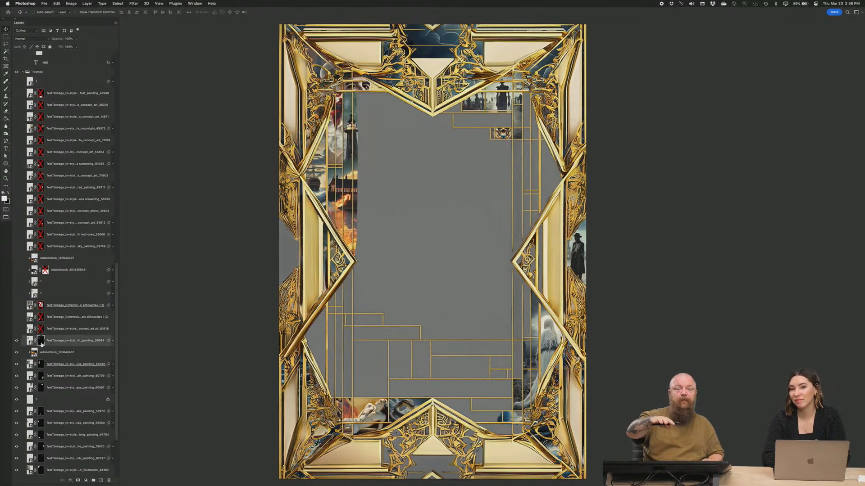
Show the concept-art figure in the frame's left opening and the lower-left woman's portrait, enabling both layer masks.
left_click(16, 328)
left_click(40, 329, "shift")
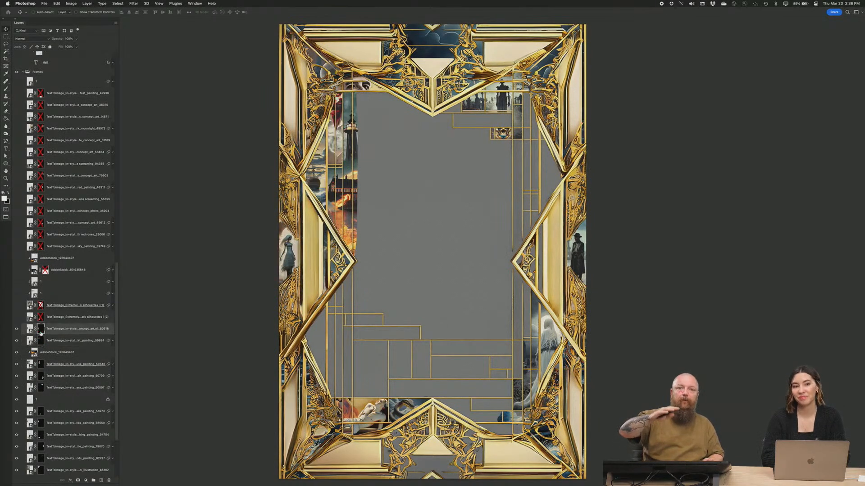
left_click(16, 317)
left_click(38, 321, "shift")
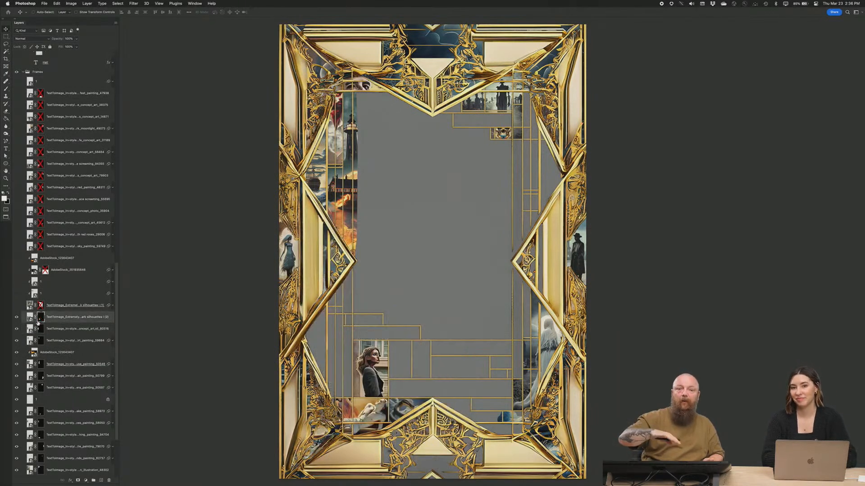
Show the central woman-and-mansion image with its layer mask enabled, plus its four clipped foliage and AdobeStock overlay layers.
left_click(17, 306)
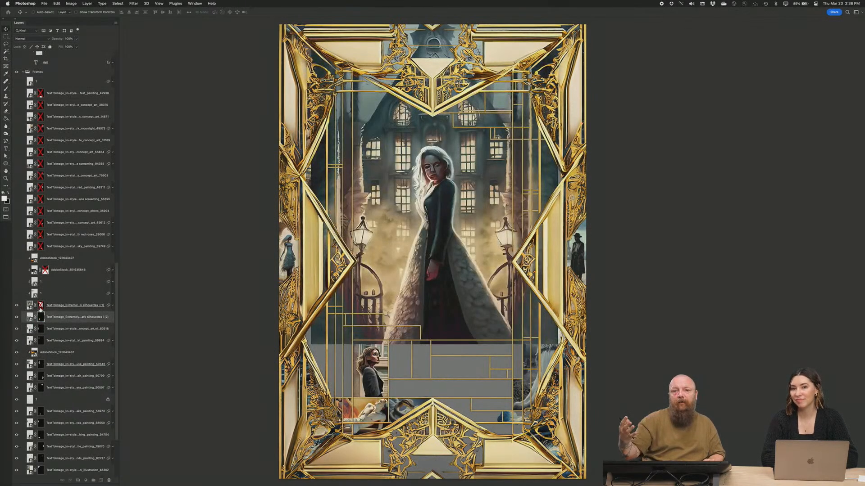
left_click(40, 308, "shift")
left_click(17, 294)
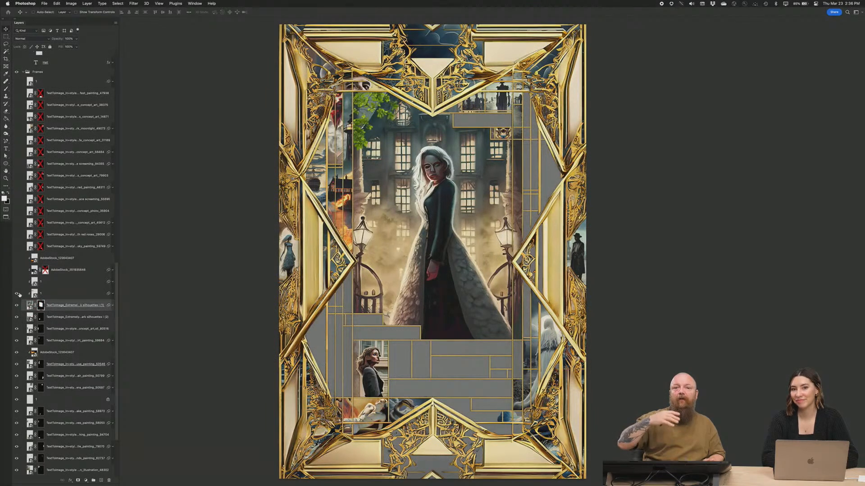
left_click(17, 281)
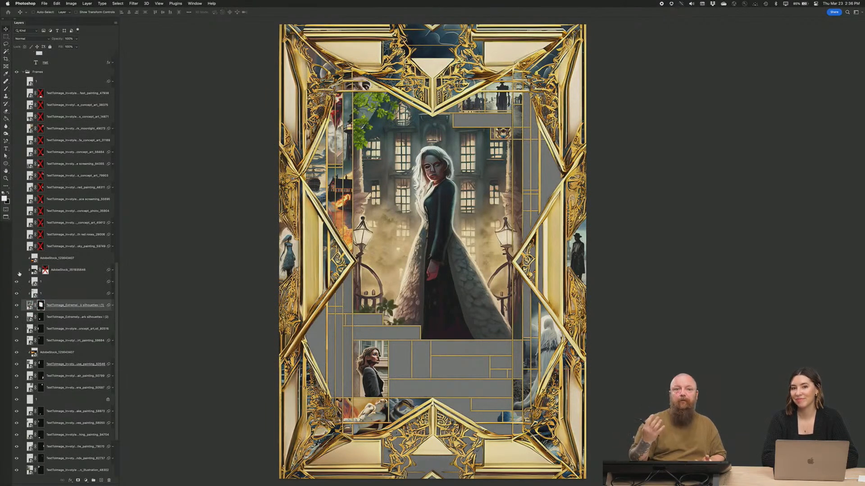
left_click(17, 270)
left_click(17, 258)
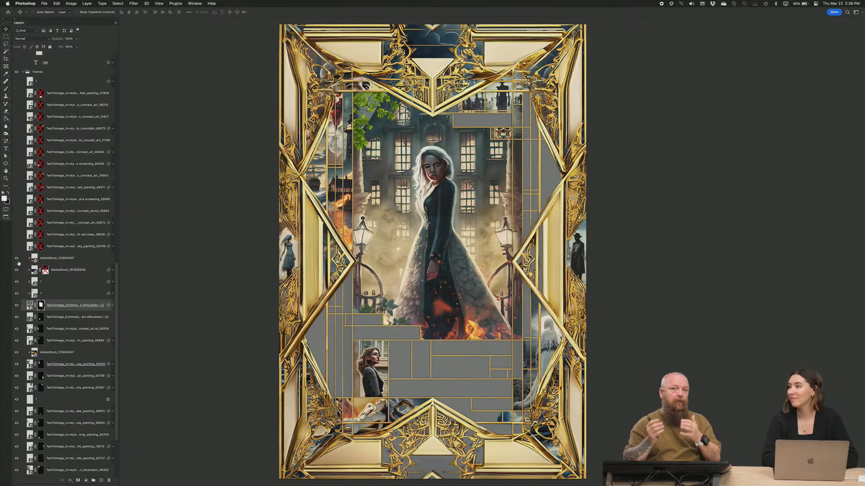
Show the money painting and the red roses layer above the central image's overlays, enabling their layer masks.
scroll(114, 325, "up", 5)
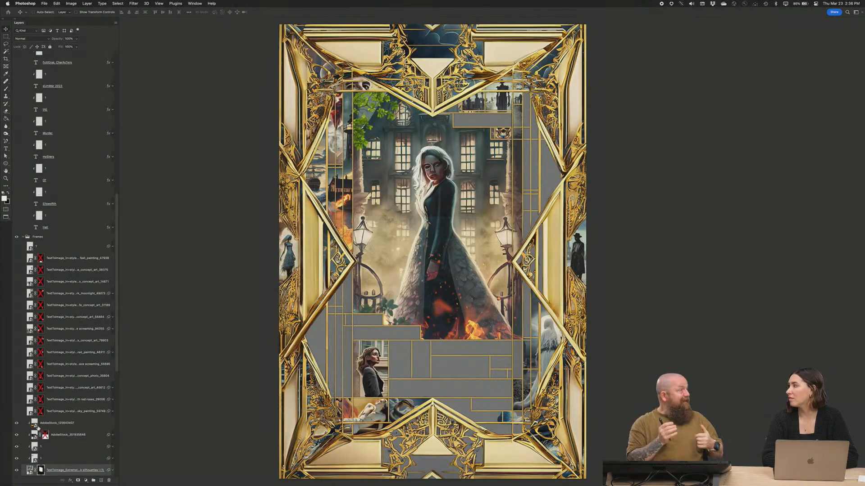
left_click(17, 411)
left_click(40, 411, "shift")
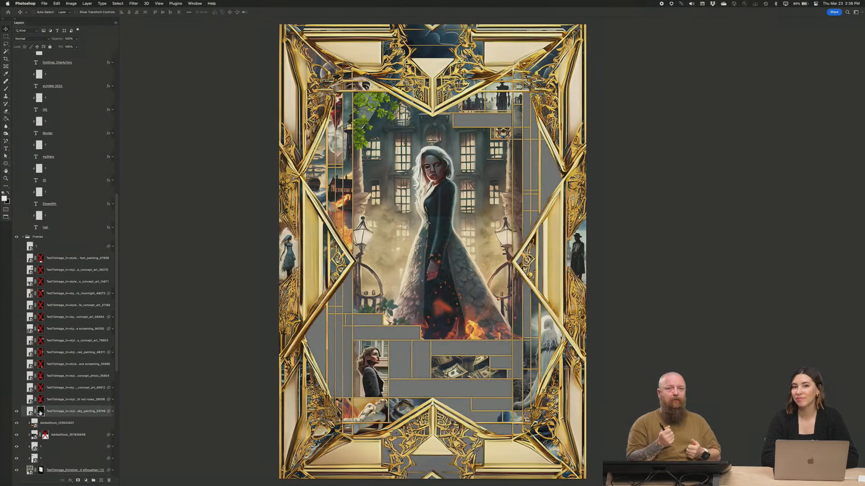
left_click(16, 399)
left_click(40, 399, "shift")
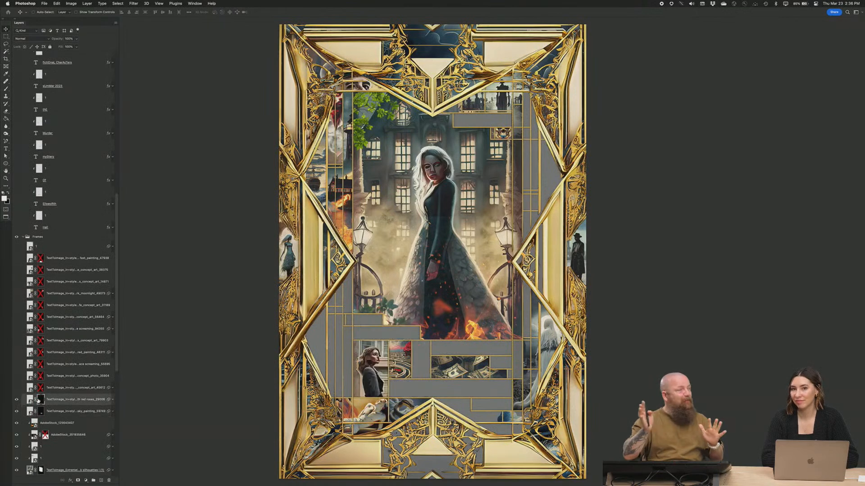
Show the concept-art, concept-photo face and screaming-face layers above the red roses, enabling all three layer masks.
left_click(17, 388)
left_click(41, 387, "shift")
left_click(17, 376)
left_click(41, 376, "shift")
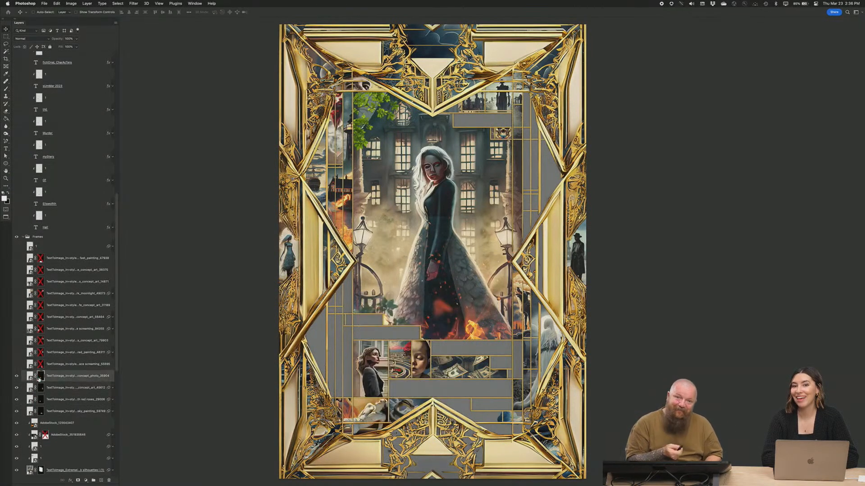
left_click(17, 365)
left_click(40, 364, "shift")
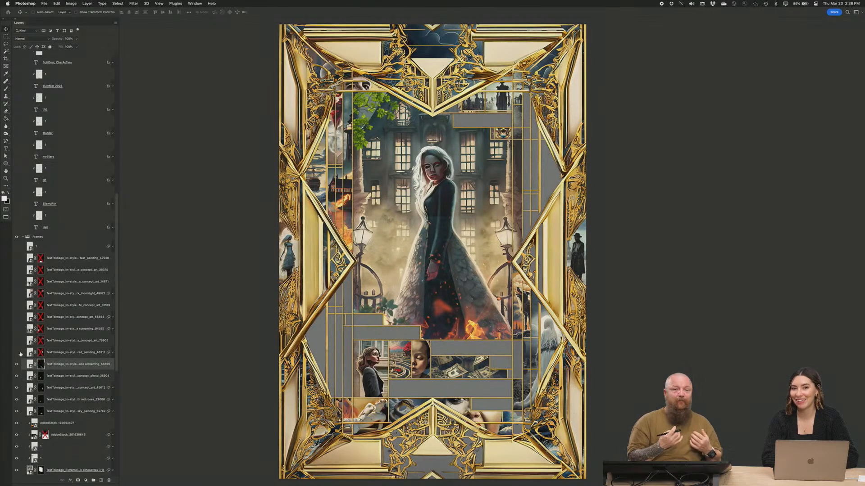
Show the red painting and the concept-art layer above the screaming face, enabling both layer masks to fill the right-side tiles.
left_click(17, 353)
left_click(41, 352, "shift")
left_click(17, 340)
left_click(41, 341, "shift")
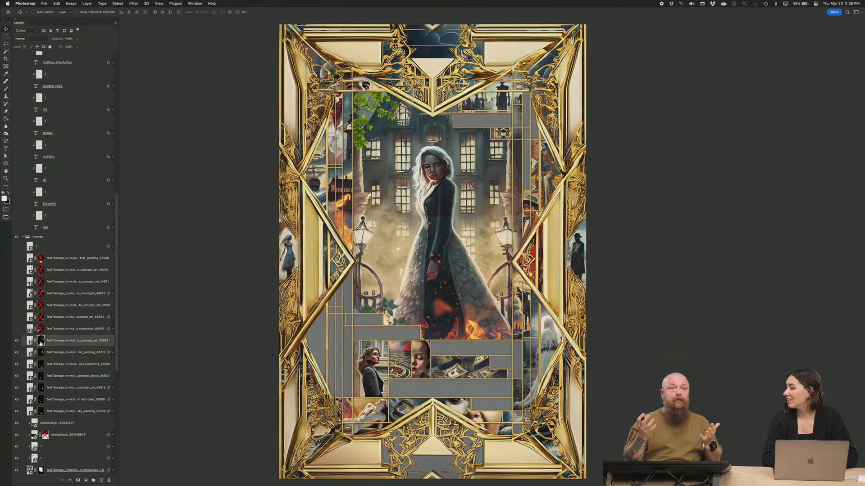
Show the screaming-mouth layer and the two concept-art layers above it, enabling the layer mask on all three.
left_click(16, 329)
left_click(40, 330, "shift")
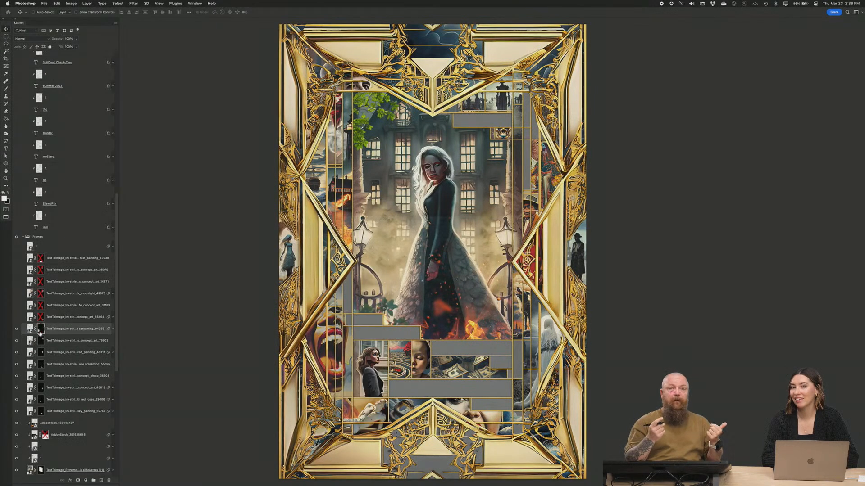
left_click(17, 317)
left_click(41, 317, "shift")
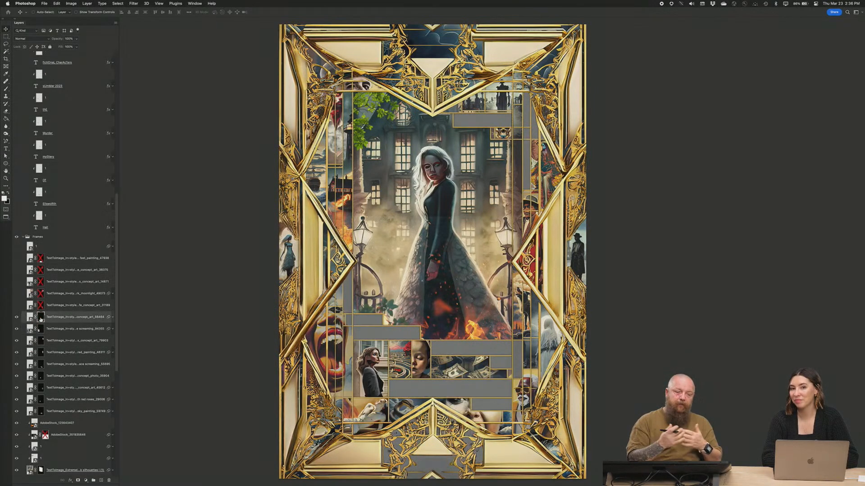
left_click(17, 305)
left_click(41, 305, "shift")
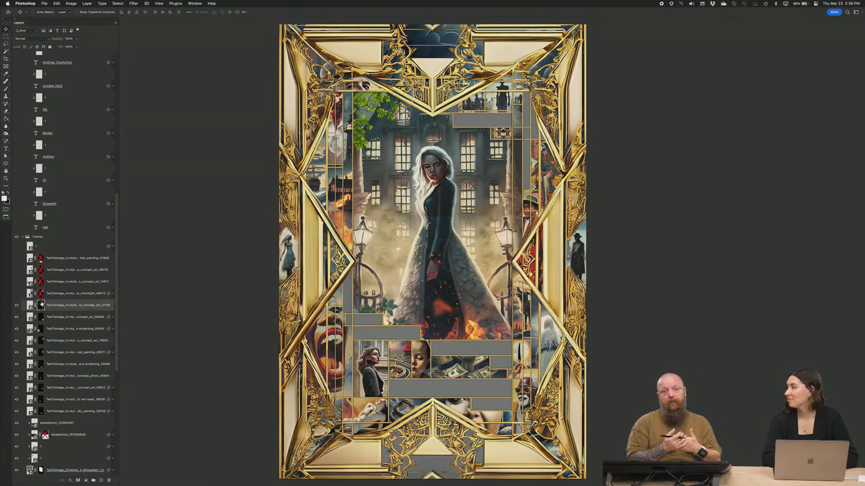
Show the moonlight layer, the two concept-art layers and the painting layer above it, enabling all four layer masks.
left_click(17, 294)
left_click(41, 293, "shift")
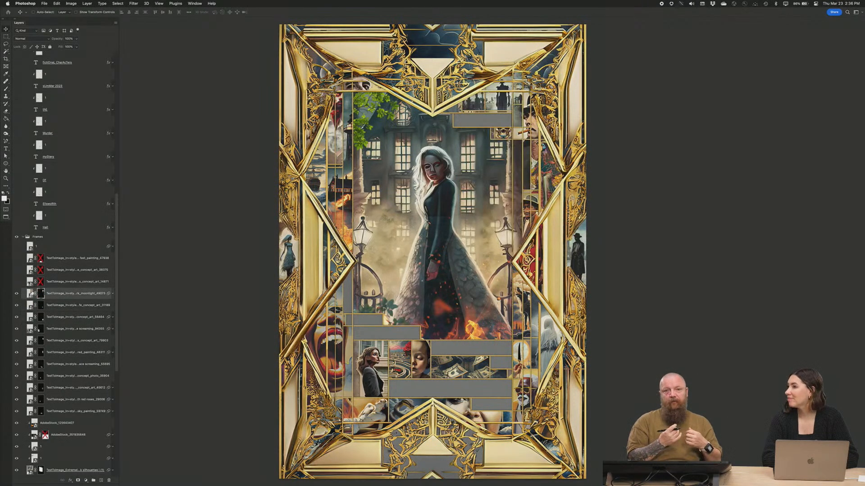
left_click(17, 282)
left_click(41, 282, "shift")
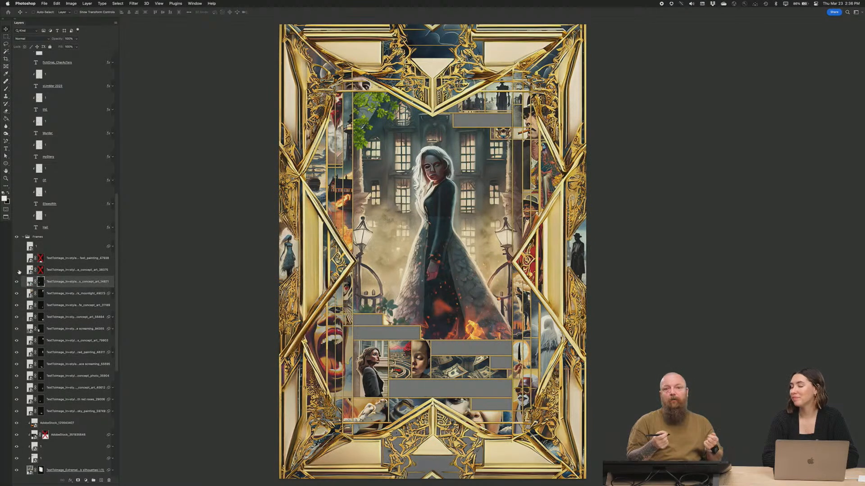
left_click(17, 270)
left_click(16, 258)
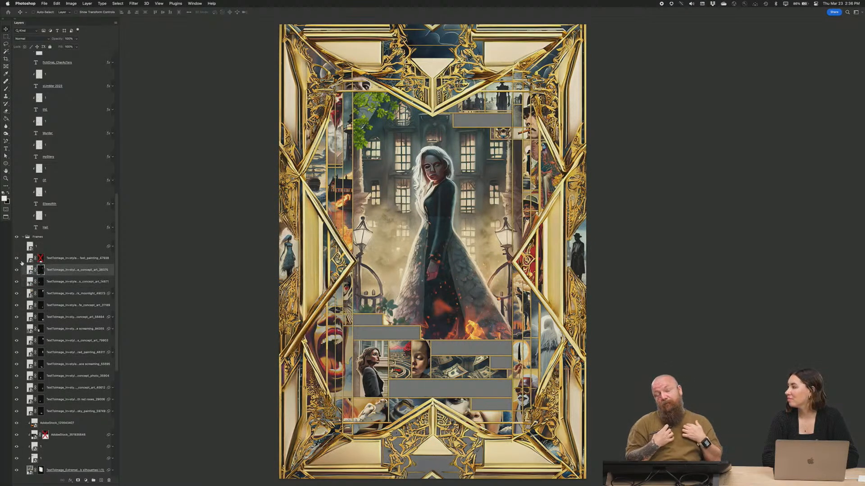
left_click(40, 259, "shift")
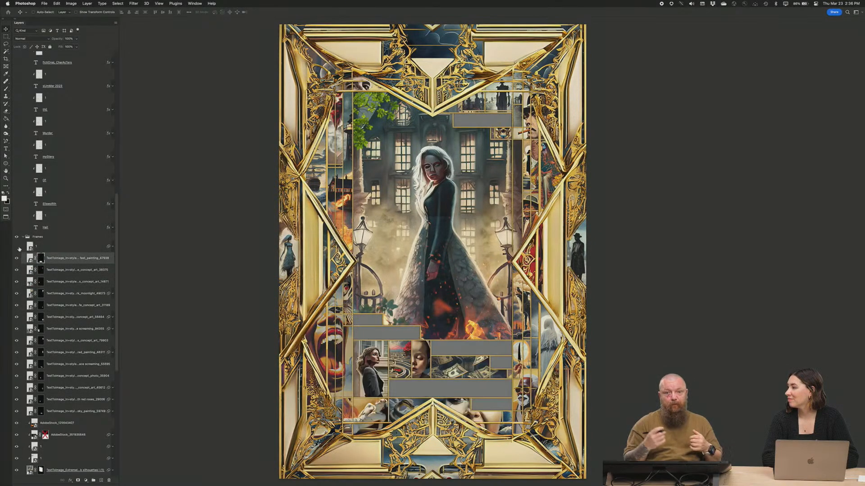
Show the top Frames layer and all title text layers in the Type group, enabling the mask on the Type group's top layer.
left_click(17, 216)
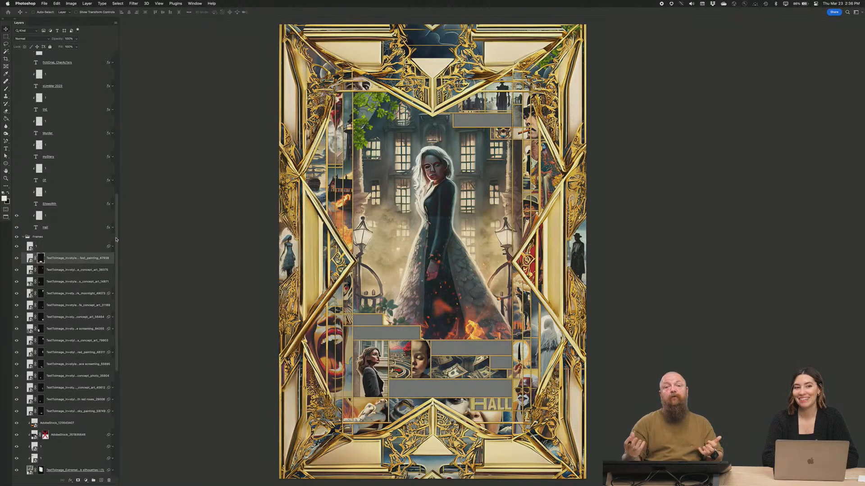
scroll(109, 191, "up", 5)
left_click_drag(17, 345, 16, 126)
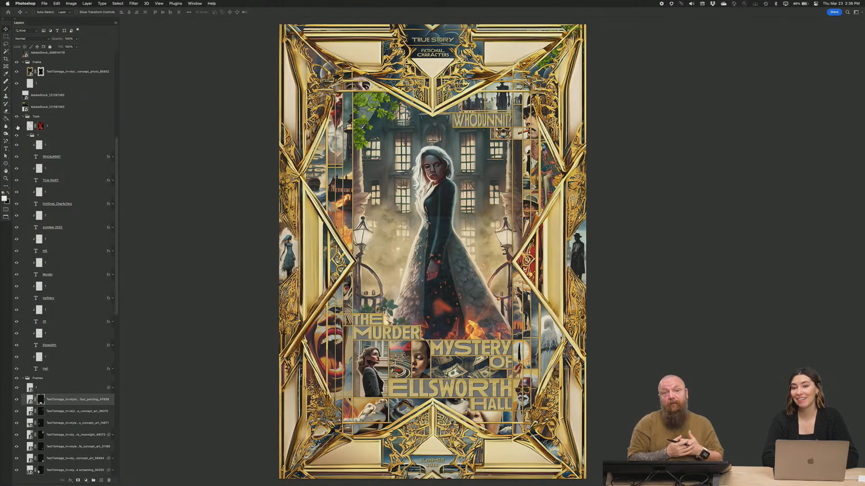
left_click(41, 126, "shift")
Show the two AdobeStock texture layers between the Type and Frame groups.
scroll(116, 203, "up", 8)
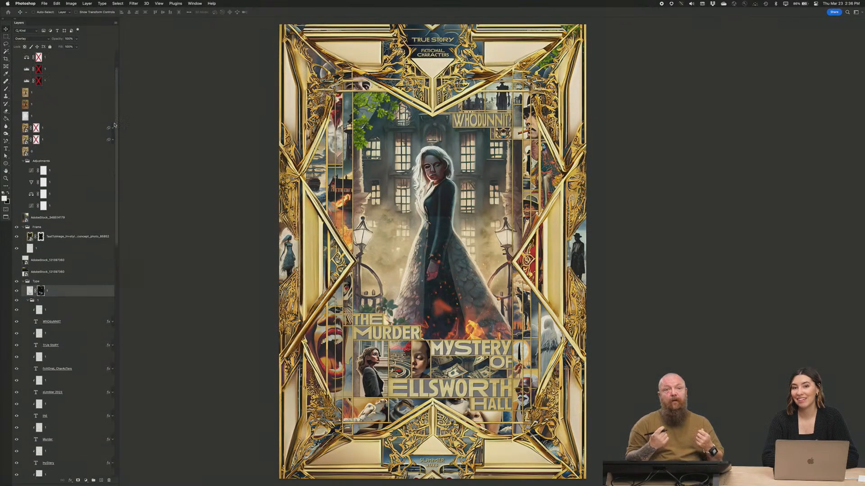
left_click(16, 307)
left_click(16, 296)
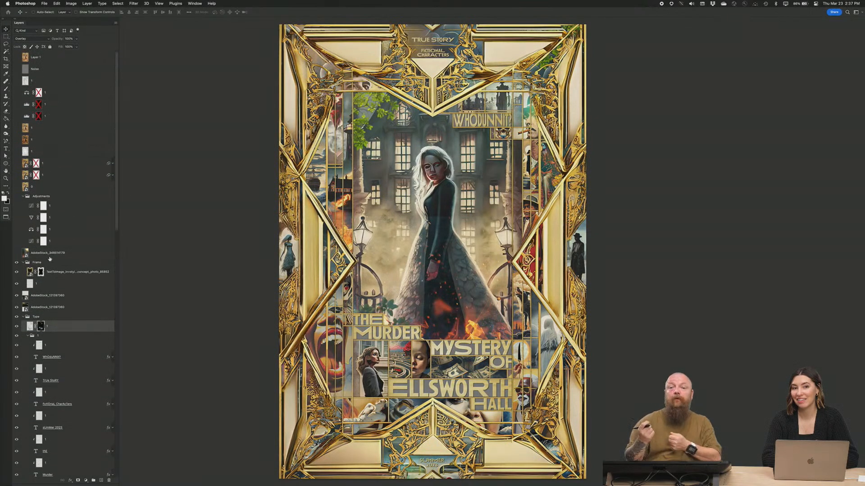
Show the AdobeStock layer above the Frame group and all four adjustment layers in the Adjustments group.
left_click(17, 252)
left_click(17, 241)
left_click(16, 229)
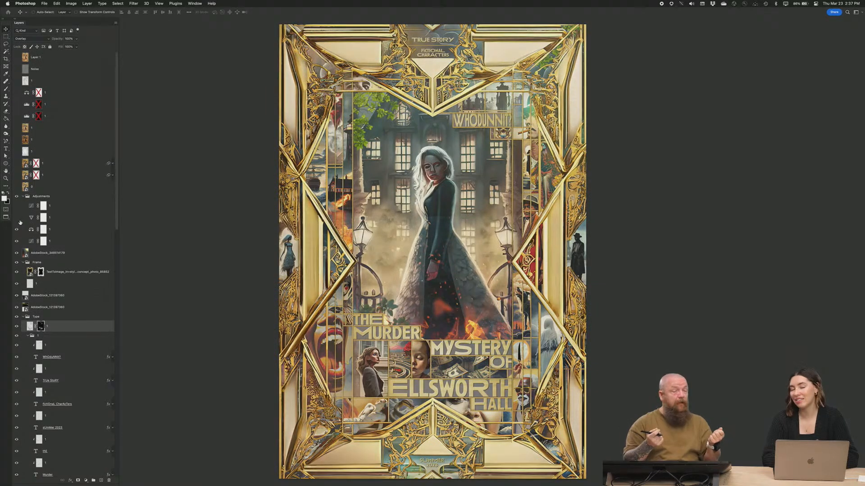
left_click(16, 217)
left_click(17, 206)
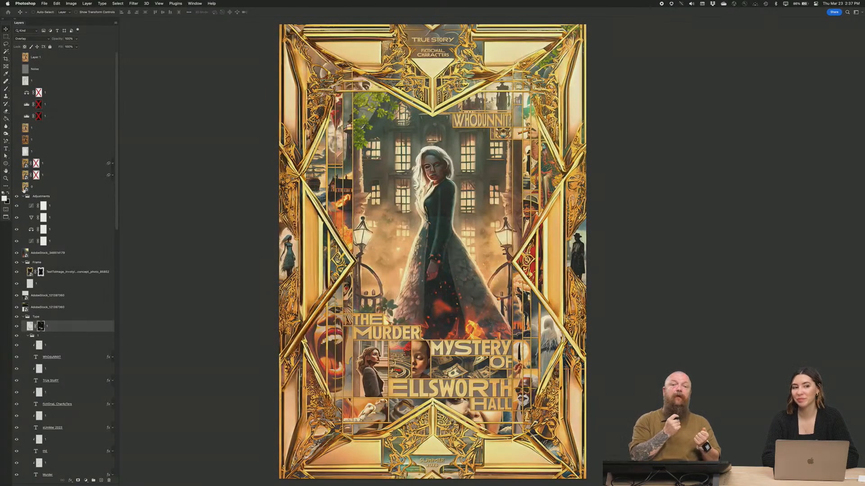
Show the six layers stacked directly above the Adjustments group to build up the poster's overall finish.
left_click(17, 187)
left_click(17, 175)
left_click(17, 163)
left_click(17, 152)
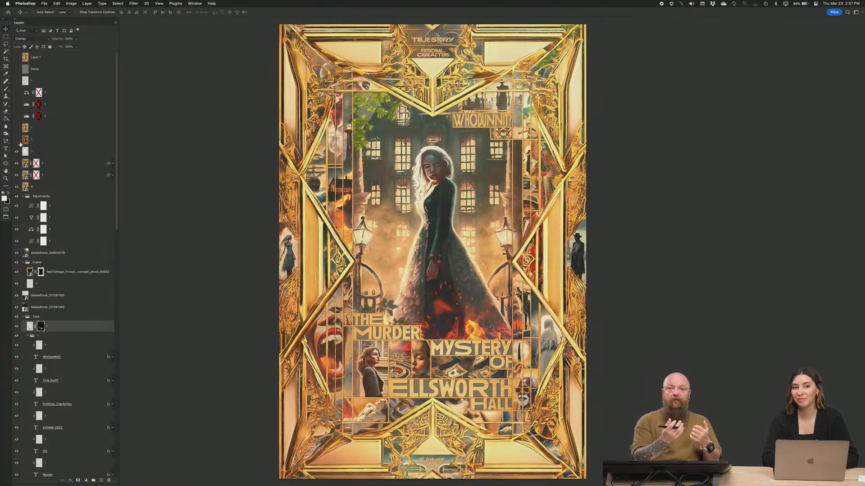
left_click(17, 139)
left_click(17, 128)
Show the two black-masked adjustment layers above the finishing layers and enable both of their masks.
left_click(16, 116)
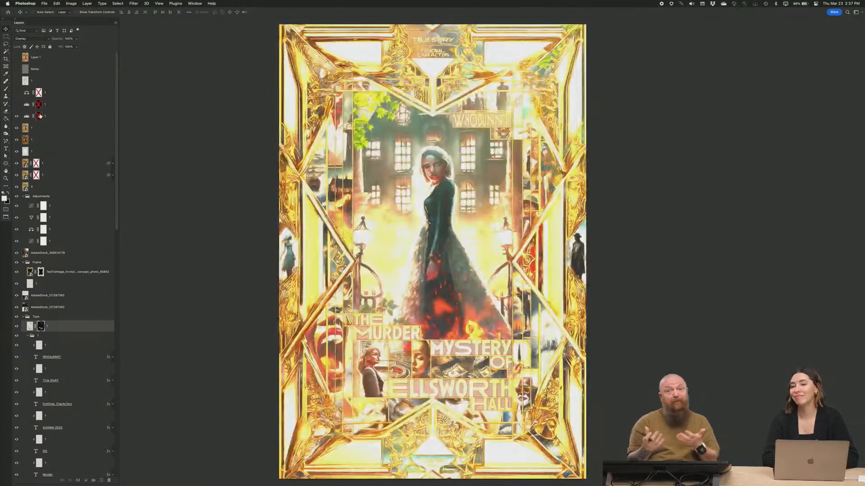
left_click(24, 116)
left_click(16, 104)
left_click(38, 104, "shift")
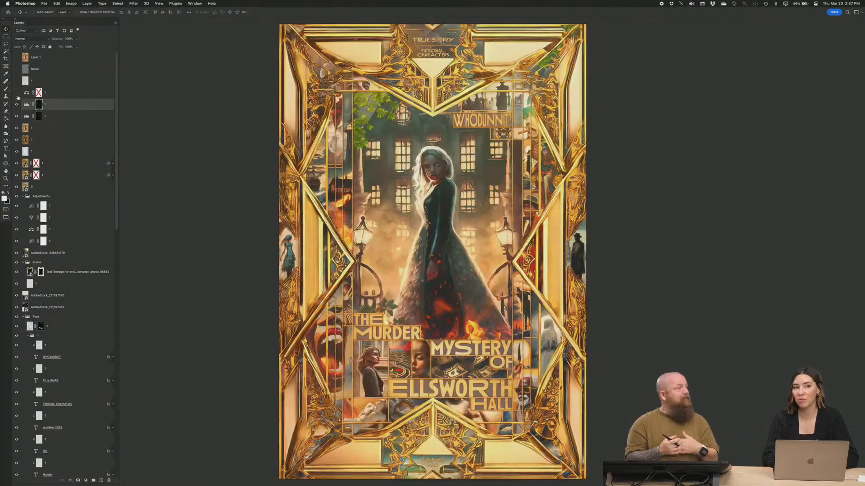
Show the remaining top layers: the upper adjustment layer, the plain layer, Noise and Layer 1.
left_click(17, 92)
left_click(17, 81)
left_click(17, 69)
left_click(17, 57)
left_click(26, 59)
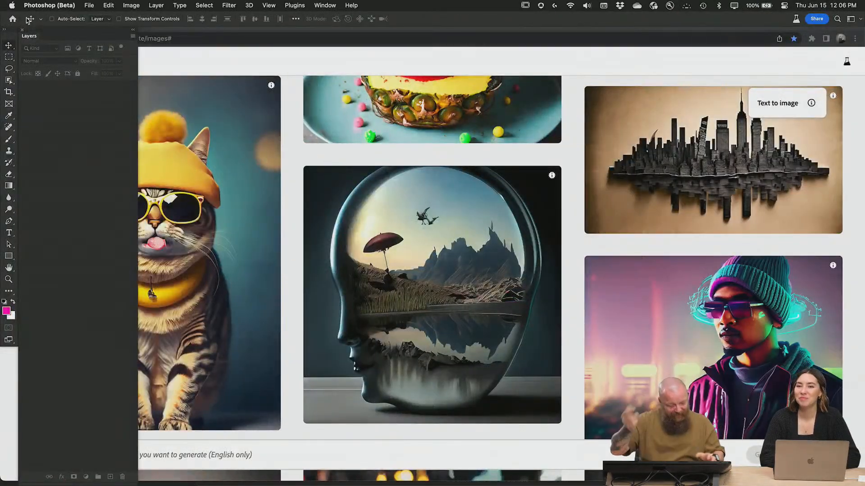
Switch to Finder, open Story.psd from the Adobe Live folder and display it in full-screen mode on the hang-glider picture.
key("super+Tab")
key("super+Tab")
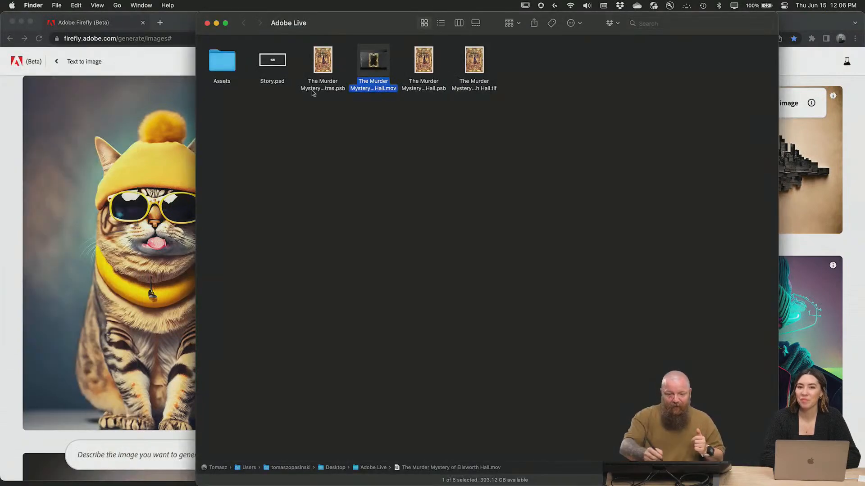
double_click(282, 64)
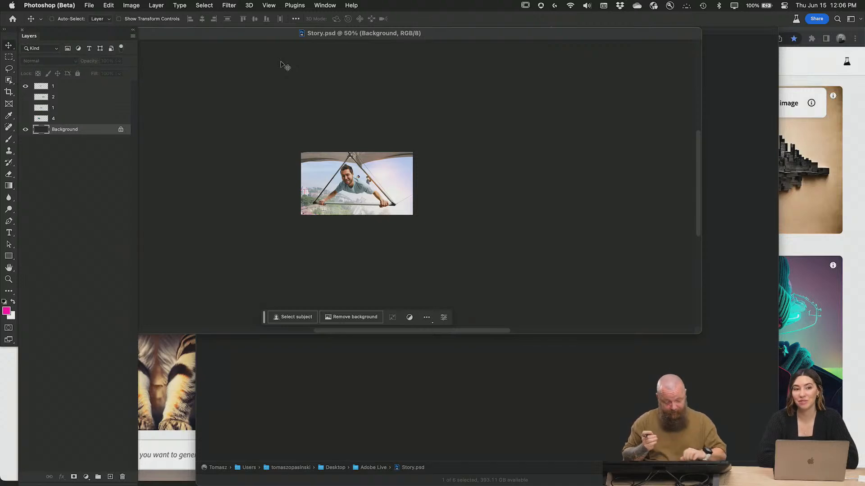
key("f")
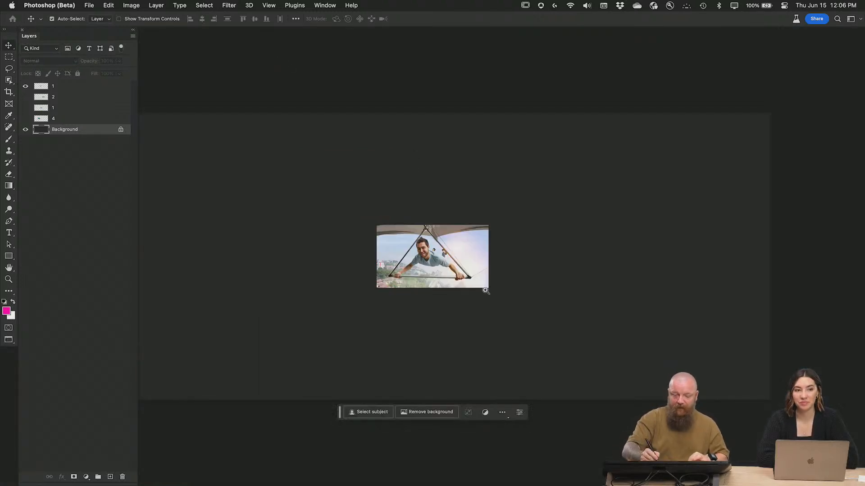
left_click(485, 291)
left_click(510, 270)
left_click(498, 232)
left_click_drag(462, 201, 815, 331)
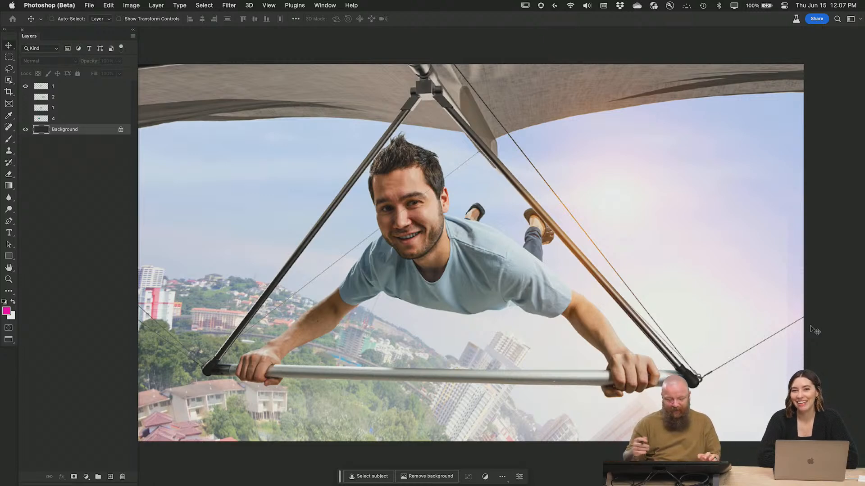
Show layer 2 with the hospital-bed picture beside the hang-glider picture.
key("super+minus")
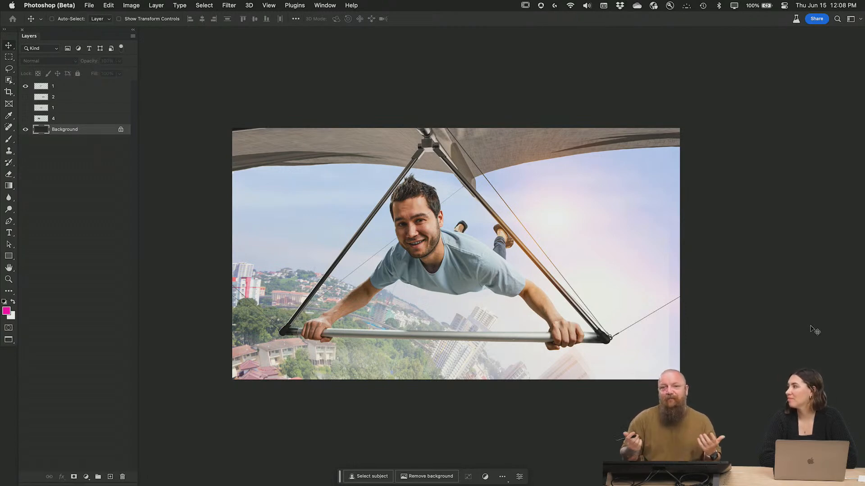
left_click_drag(289, 226, 481, 214)
left_click(25, 97)
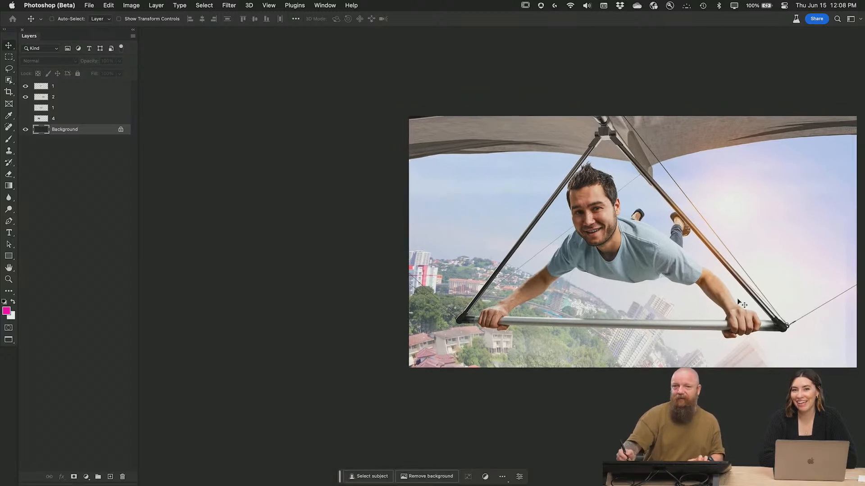
left_click_drag(711, 293, 277, 295)
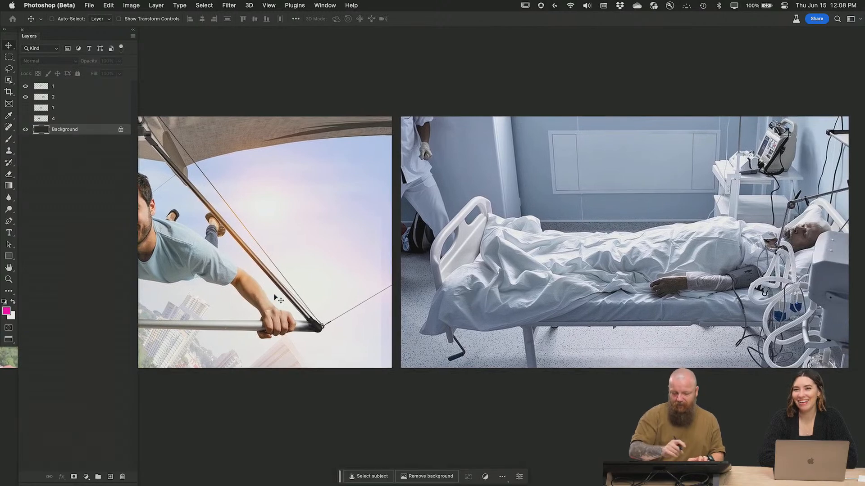
Examine the hang-glider and hospital-bed pictures side by side and individually as a two-image story.
key("super+minus")
key("super+minus")
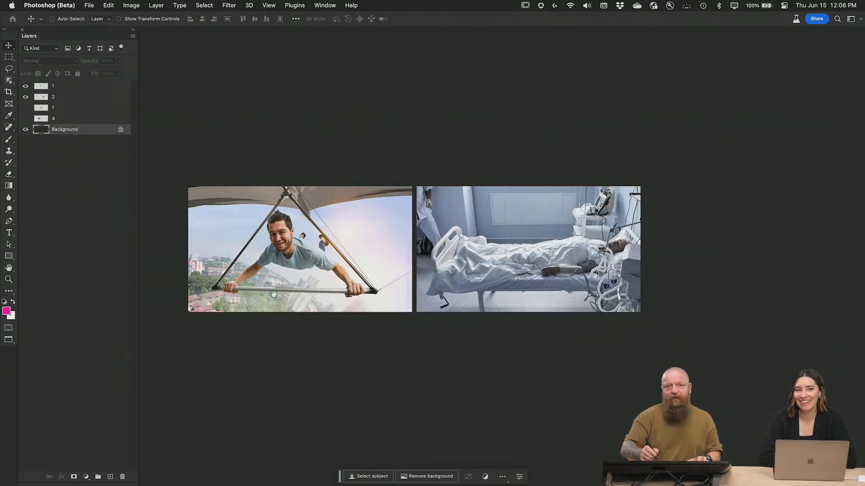
scroll(542, 303, "left", 3)
key("super+plus")
key("super+plus")
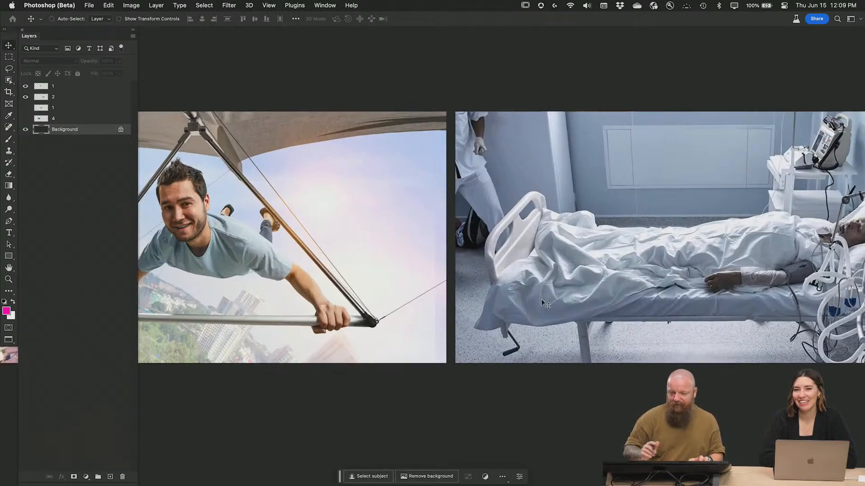
left_click_drag(710, 343, 633, 346)
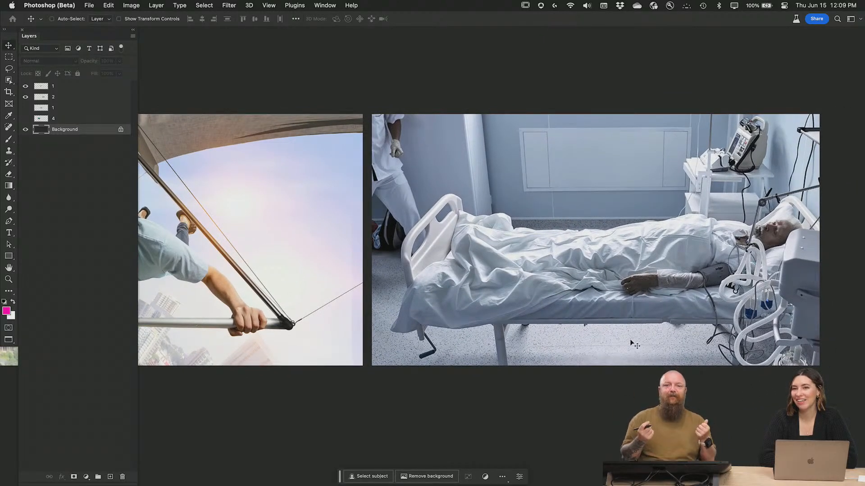
scroll(608, 343, "left", 6)
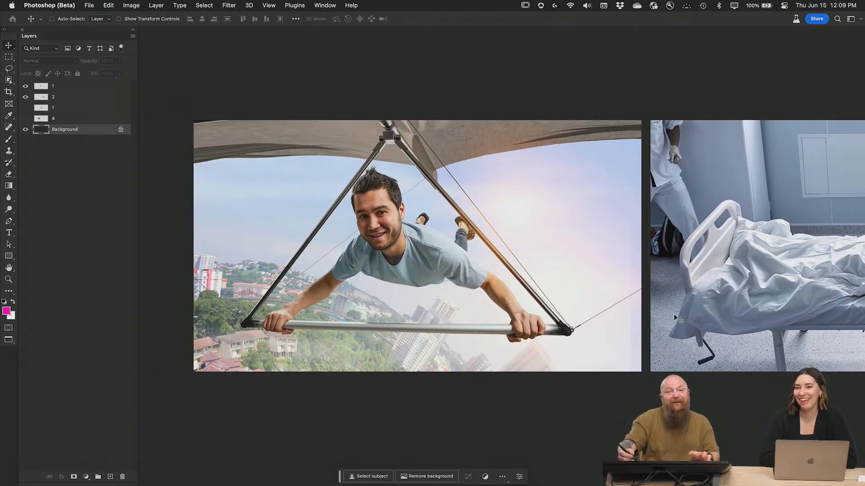
left_click_drag(694, 321, 403, 316)
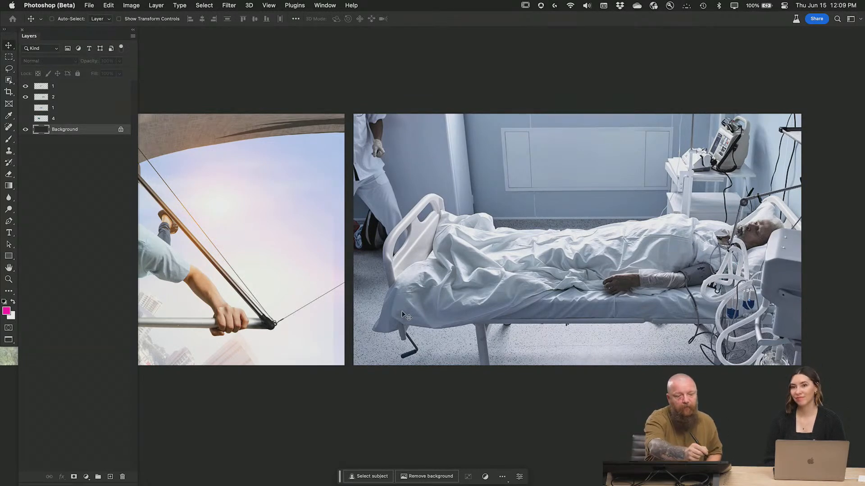
Hide the hospital-bed layer, show the surgery picture on the lower layer 1 and move it directly right of the hang-glider picture.
left_click(26, 97)
left_click(26, 108)
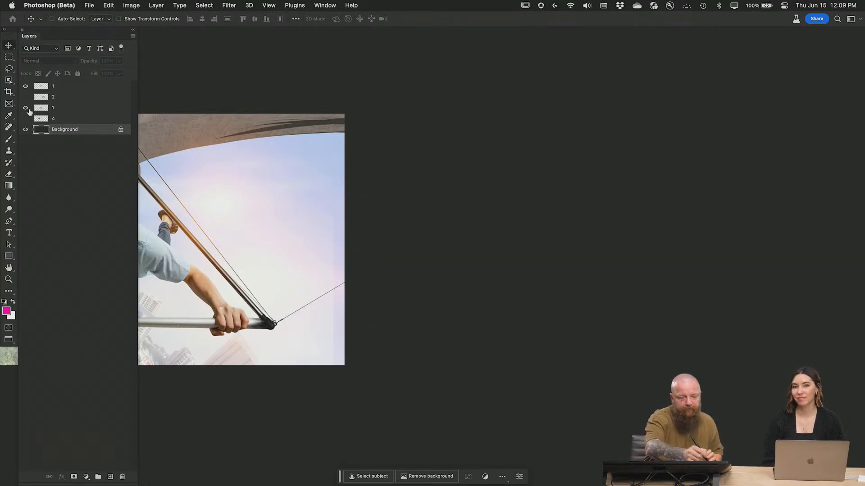
left_click_drag(285, 275, 647, 221)
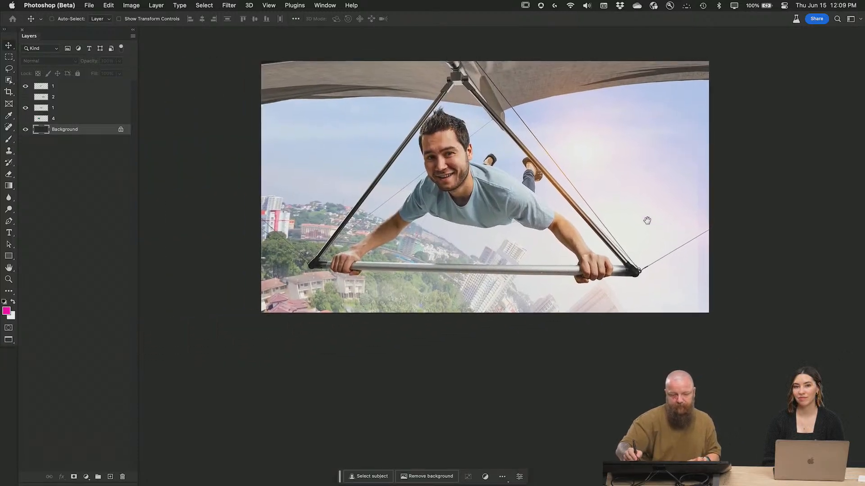
left_click(54, 107)
left_click_drag(383, 269, 682, 265)
left_click_drag(676, 303, 320, 350)
left_click_drag(415, 273, 580, 278)
Show the hospital-bed layer again and move it to the right of the surgery picture to form a three-image row.
left_click(26, 97)
left_click(30, 99)
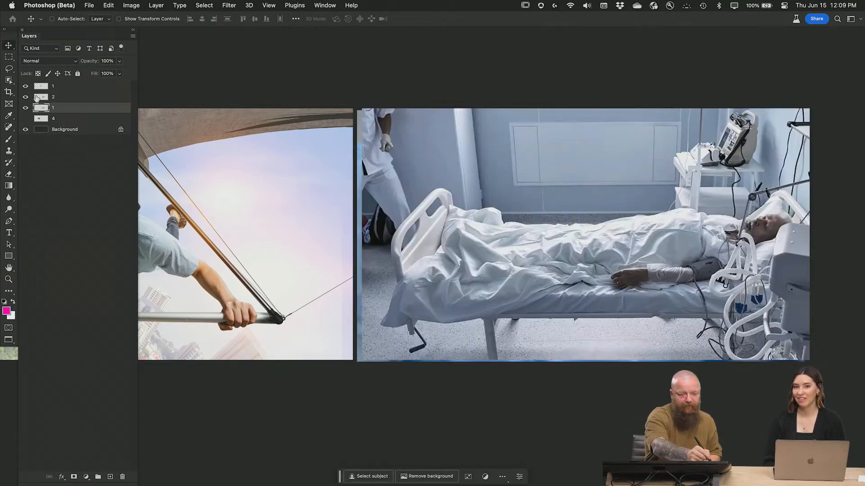
left_click_drag(473, 230, 759, 204)
key("super+minus")
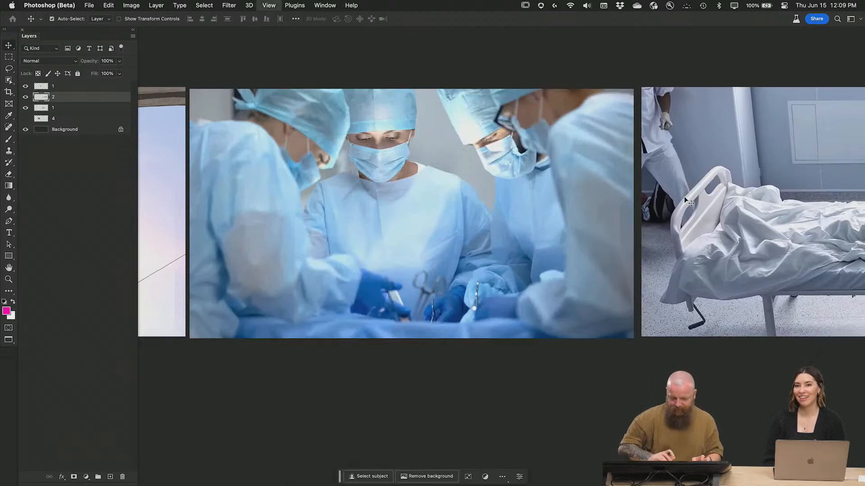
left_click_drag(500, 309, 563, 315)
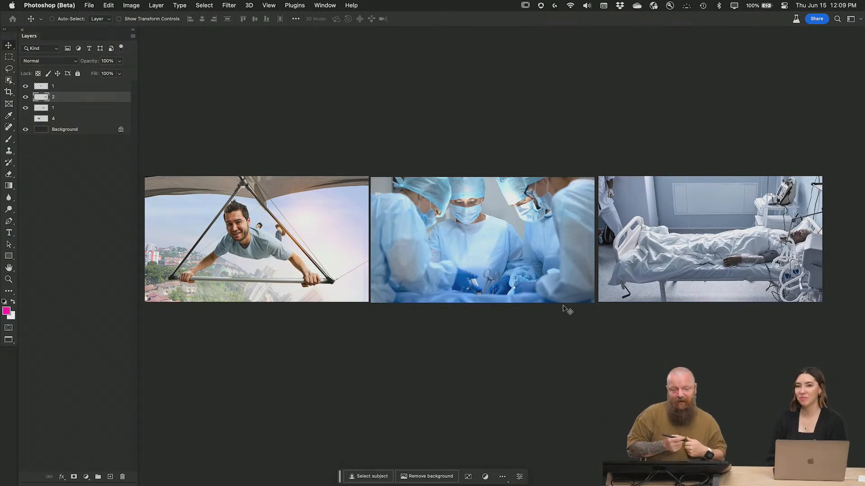
Hide the surgery layer and move the hospital-bed picture from layer 2 to the left of the hang-glider picture.
left_click(25, 97)
left_click(26, 108)
left_click(25, 97)
left_click_drag(437, 304, 311, 271)
left_click_drag(661, 281, 331, 282)
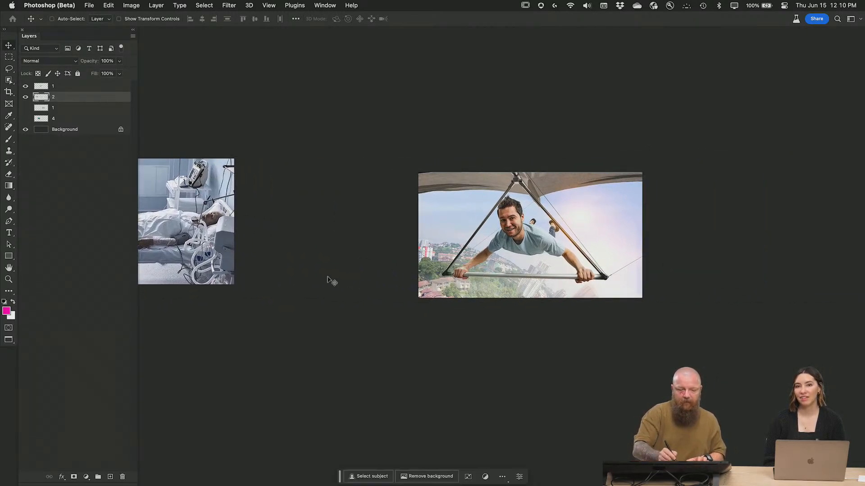
Show the surgery layer again, move its picture directly left of the hang-glider picture and level the hang-glider picture with it.
left_click(25, 108)
left_click(55, 109)
left_click_drag(753, 268, 300, 271)
left_click(53, 86)
mouse_move(360, 297)
left_mouse_down()
mouse_move(292, 313)
mouse_move(364, 290)
mouse_move(360, 302)
left_mouse_up()
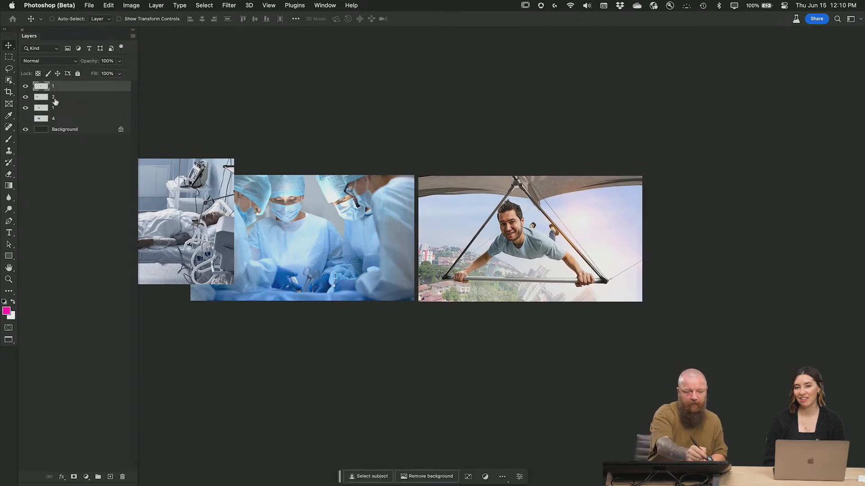
Move the hospital-bed picture to the left of the surgery picture to complete the reversed three-image row.
left_click(58, 101)
left_click_drag(281, 248, 230, 263)
left_click_drag(373, 310, 619, 353)
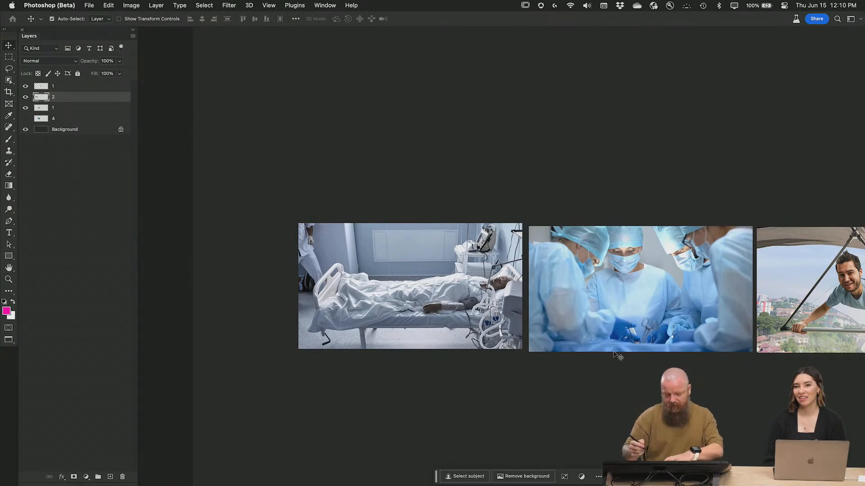
Examine the reversed row up close from hospital bed to hang glider, then swap the surgery picture for the doctor picture on layer 4.
key("super+equal")
left_click_drag(617, 356, 689, 278)
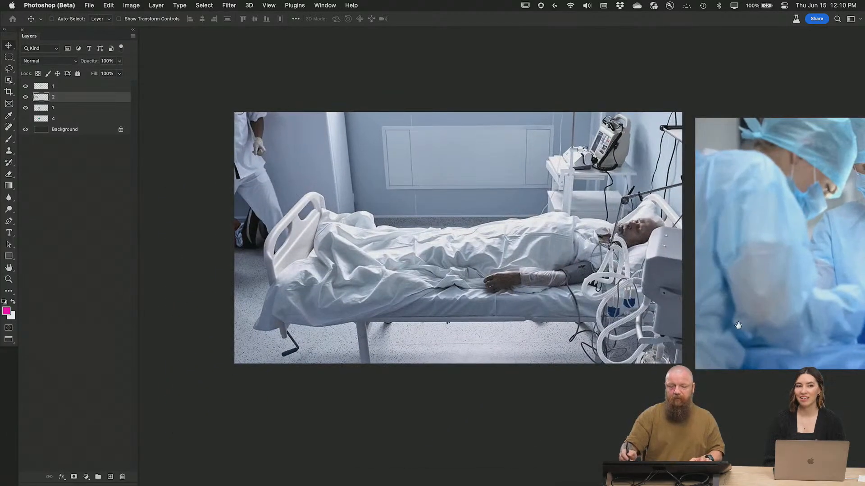
left_click_drag(682, 326, 473, 307)
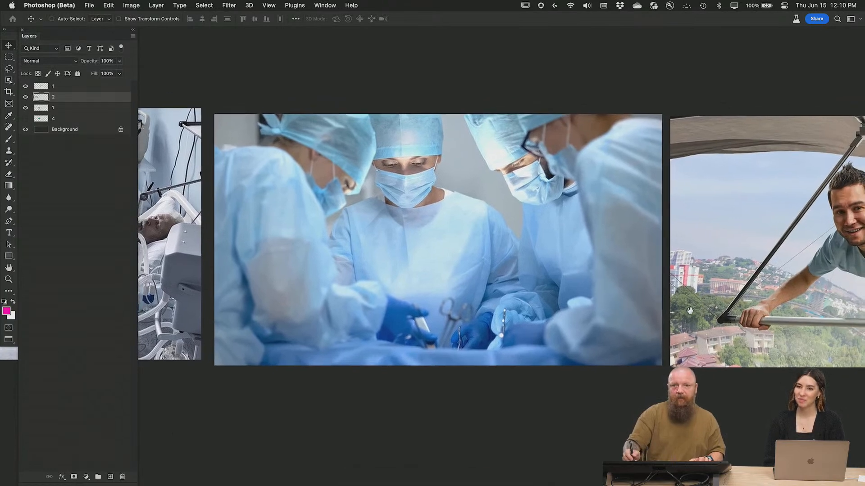
left_click_drag(644, 323, 304, 344)
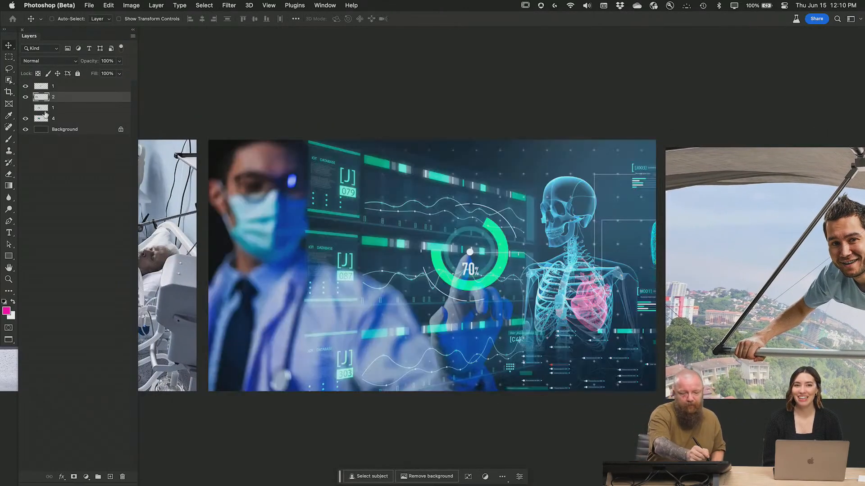
Select the hidden surgery layer and examine the row with the doctor-and-skeleton picture in the middle.
left_click(54, 113)
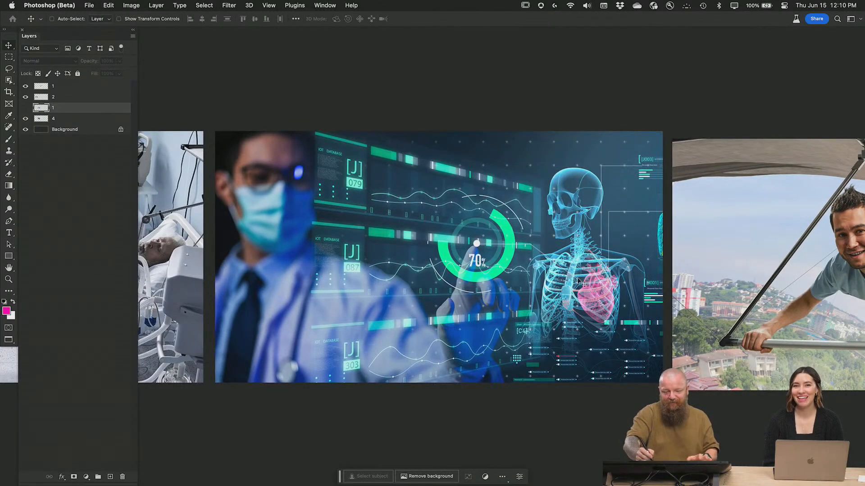
left_click_drag(745, 328, 512, 329)
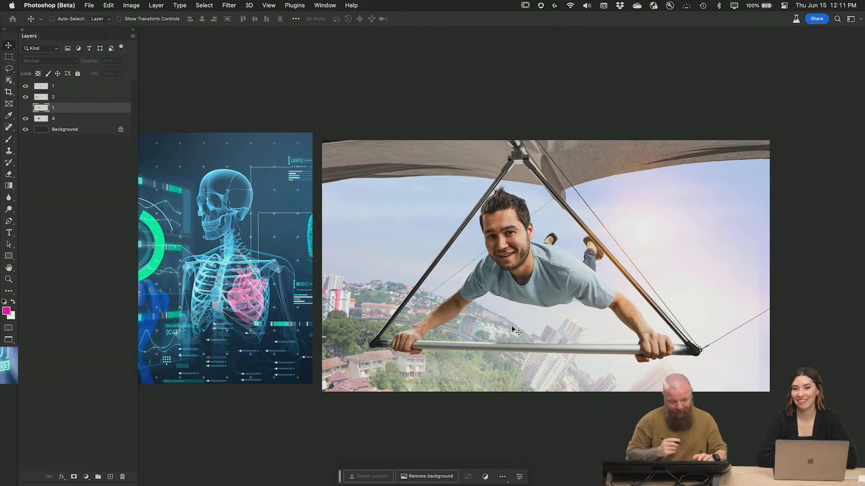
scroll(511, 326, "right", 10)
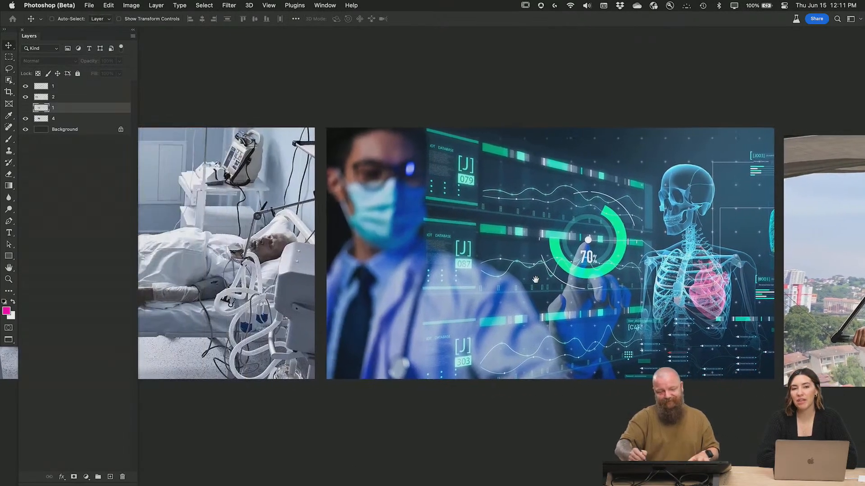
scroll(544, 279, "left", 8)
Close Story.psd without saving its changes and switch to the Adobe Live folder in Finder.
key("super+w")
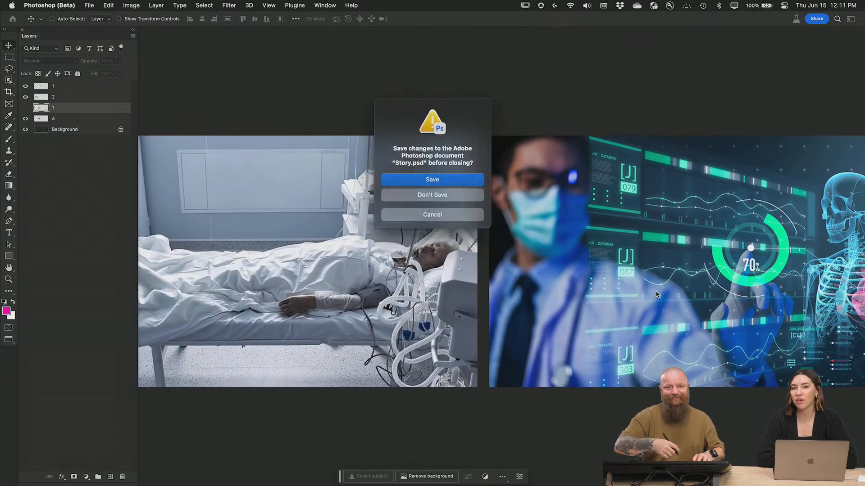
left_click(468, 195)
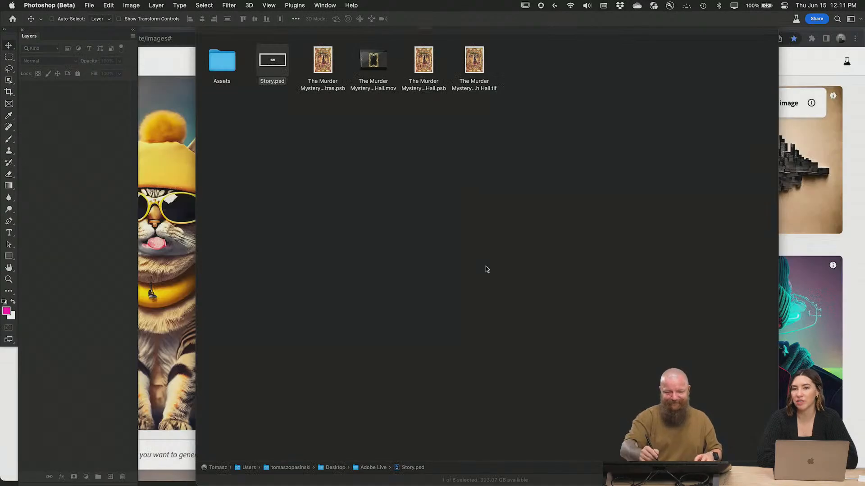
left_click(486, 268)
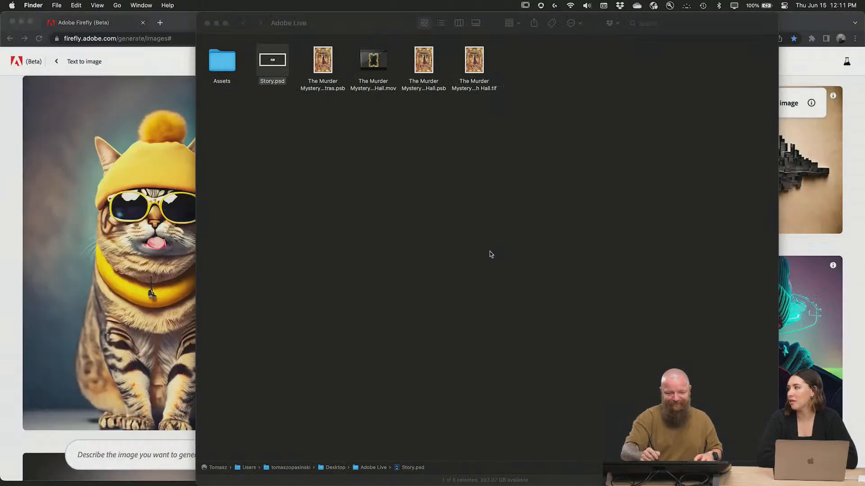
Open The Murder Mystery of Ellsworth Hall.psb in Photoshop and fit the whole poster in view.
left_click(426, 61)
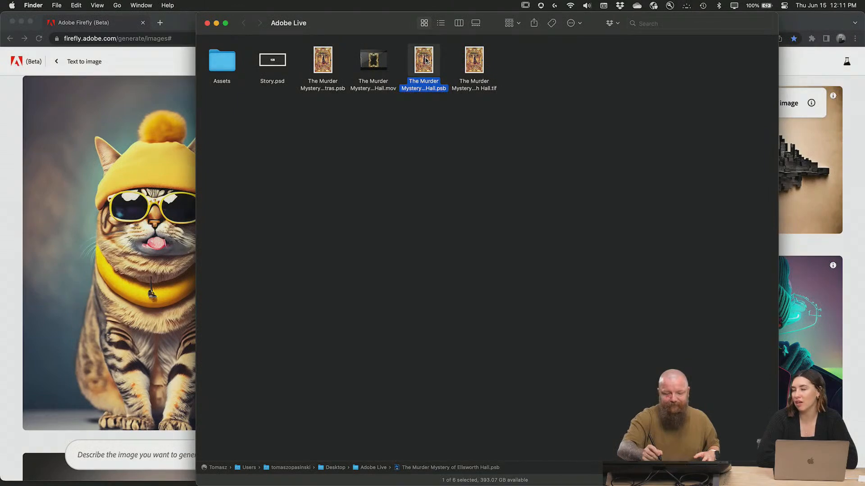
double_click(425, 60)
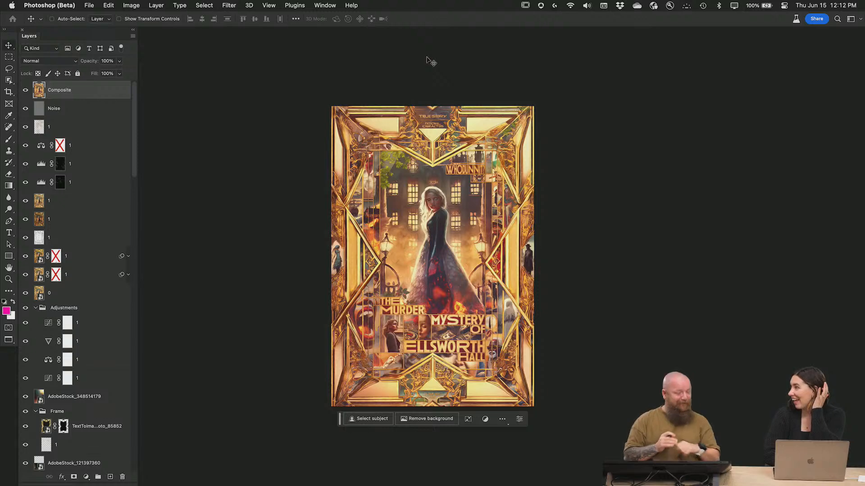
key("super+0")
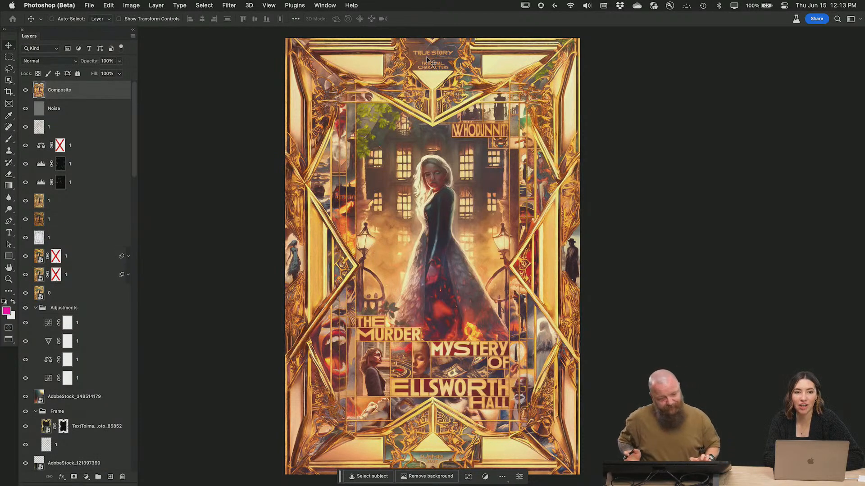
Switch to Finder and open the Assets folder to look over the generated frame, house and character images.
key("super+Tab")
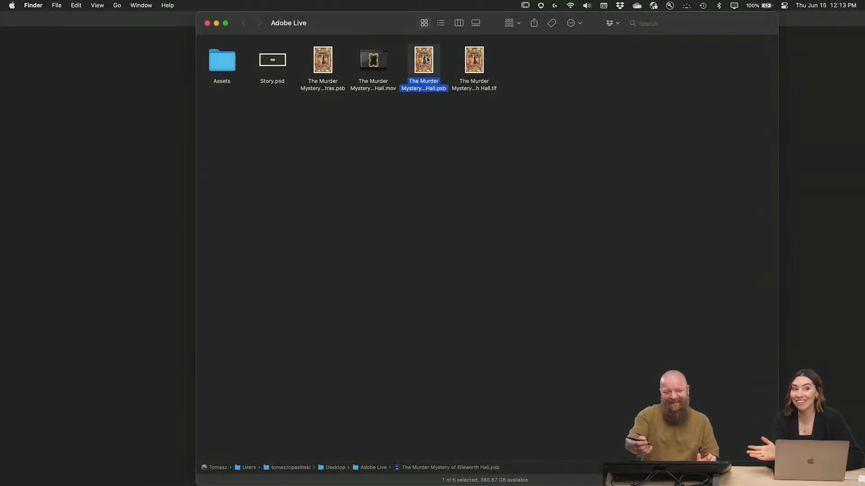
double_click(222, 61)
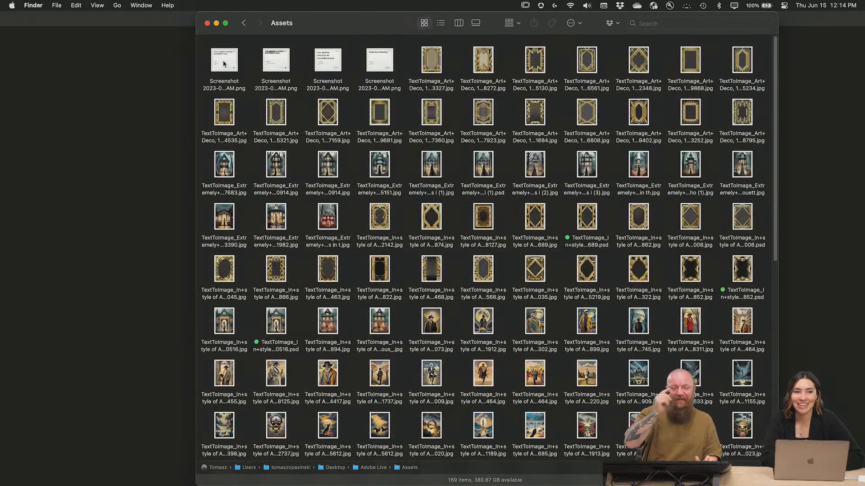
Switch to Adobe Firefly in Chrome and generate images from the prompt "highly detailed photograph of a frame, golden".
key("super+Tab")
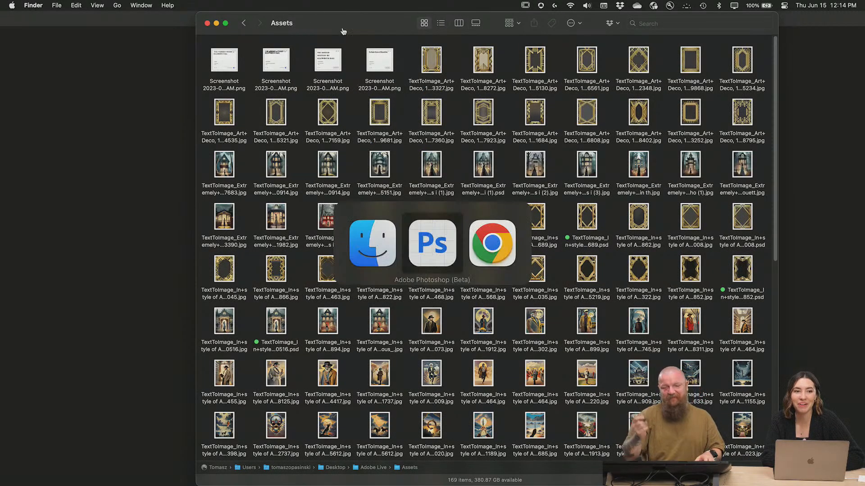
key("super+Tab")
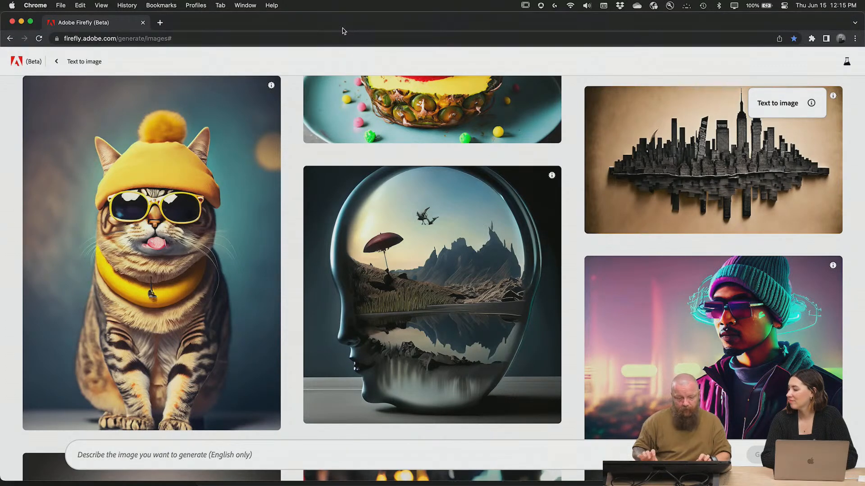
left_click(173, 449)
type("highly detailed photograph of a frame, golden")
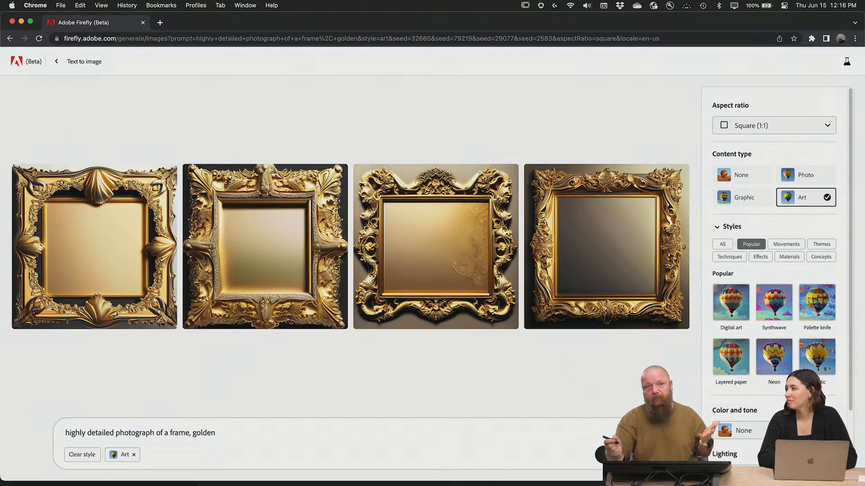
Set the aspect ratio to Portrait (3:4) and add the Concept art and Hyper realistic theme styles.
left_click(820, 120)
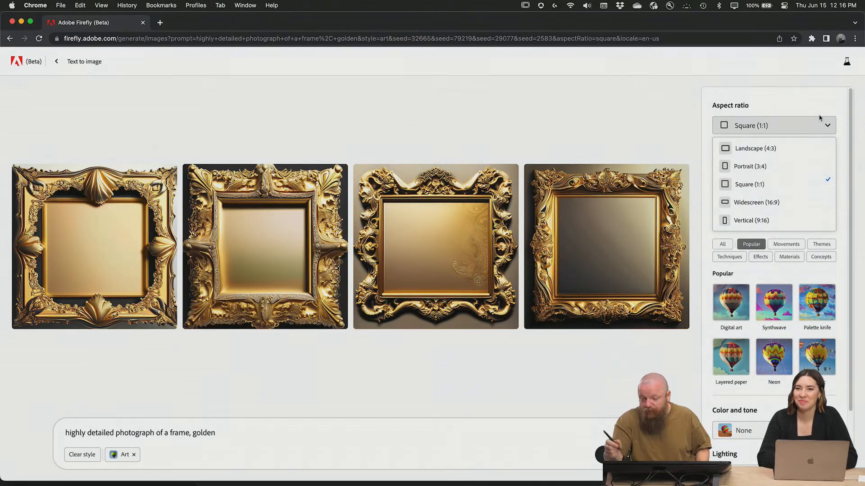
left_click(758, 166)
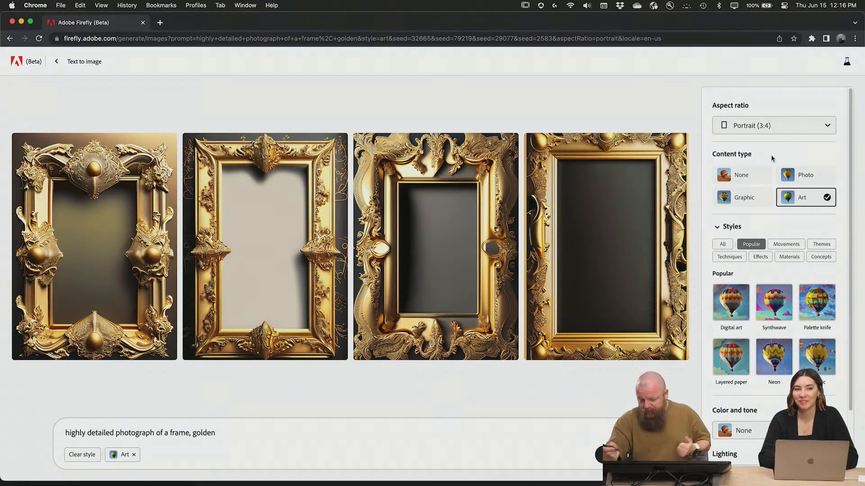
left_click(828, 247)
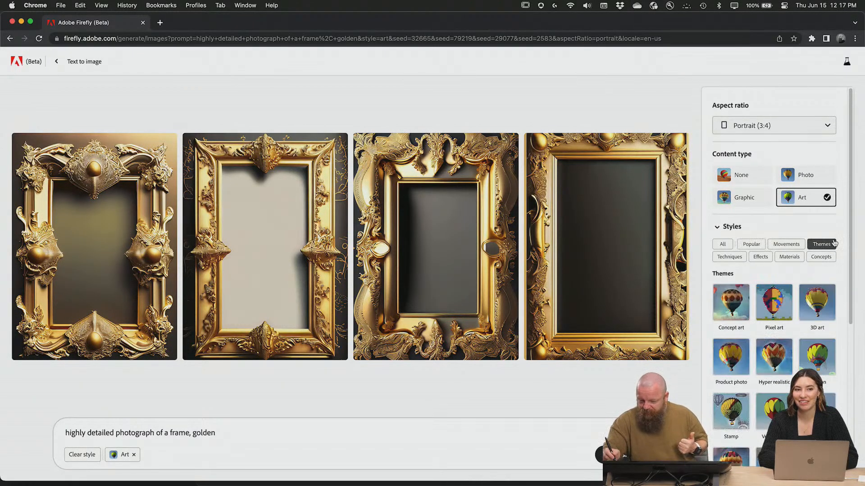
left_click(735, 306)
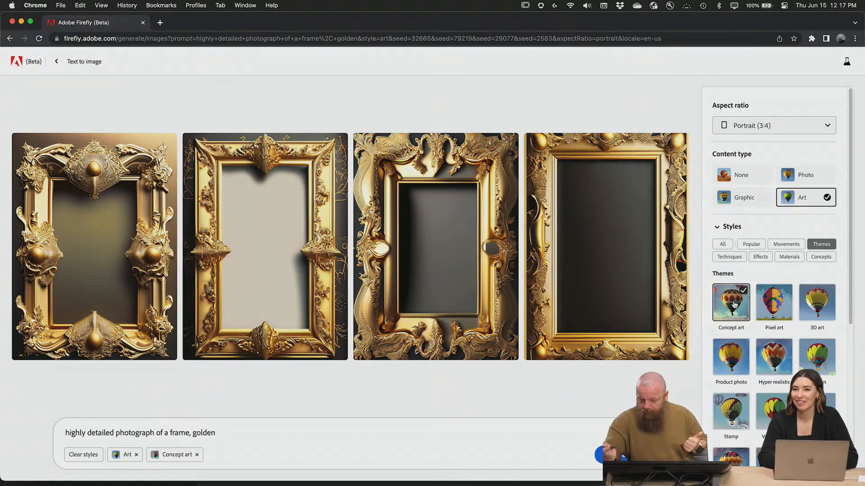
left_click(776, 367)
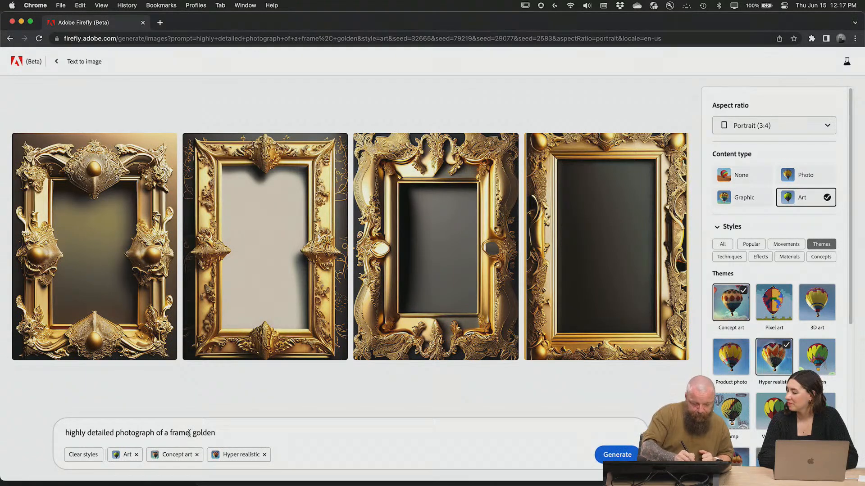
Extend the prompt to "highly detailed photograph of a frame with horizontal lines, art deco, golden" and generate the images.
type("with horizonta")
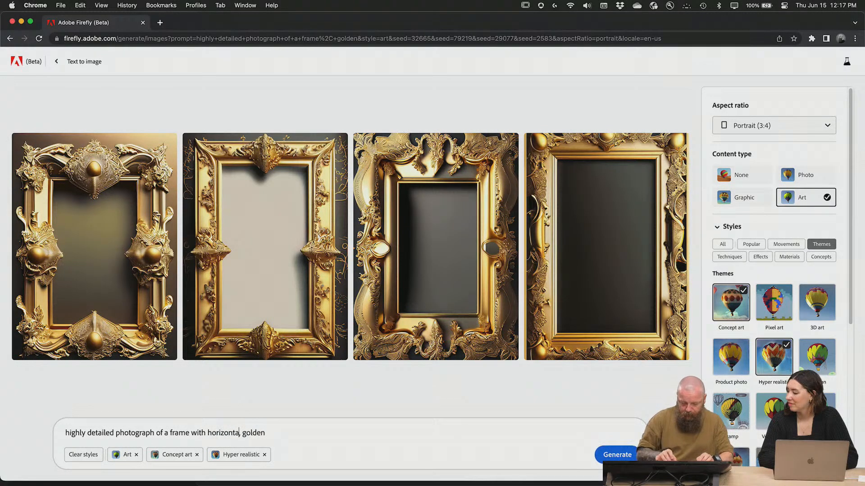
type("l lines")
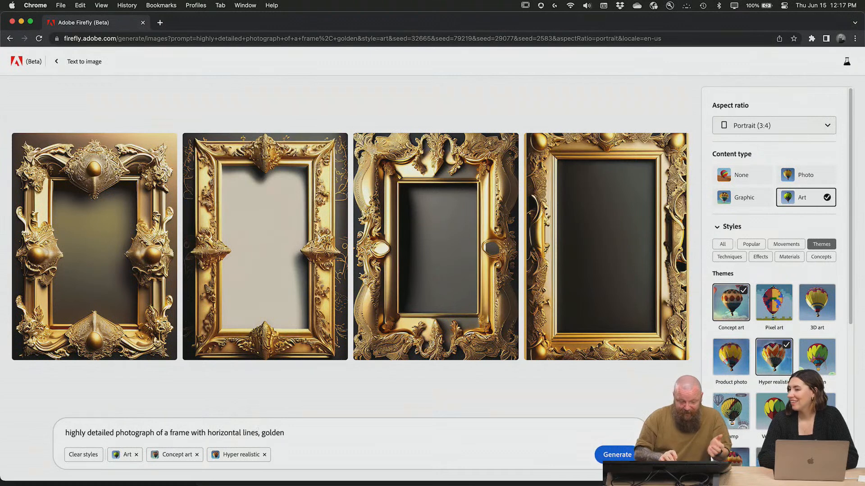
type(", art de")
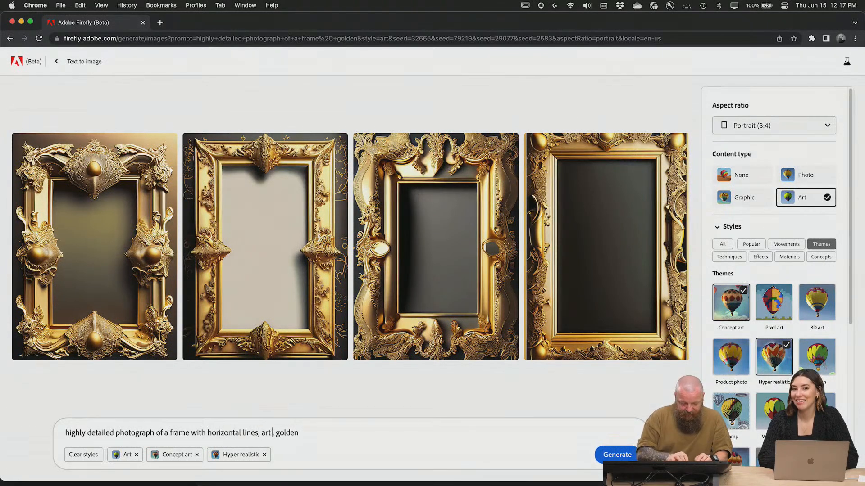
type("co")
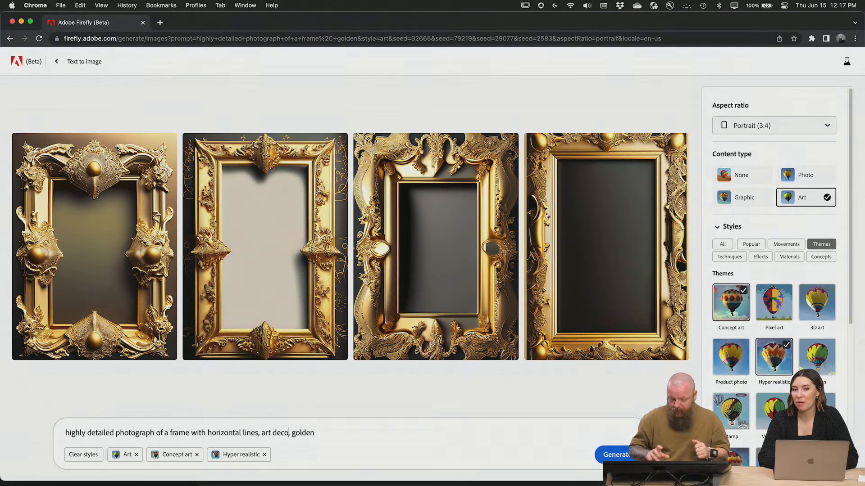
key("Return")
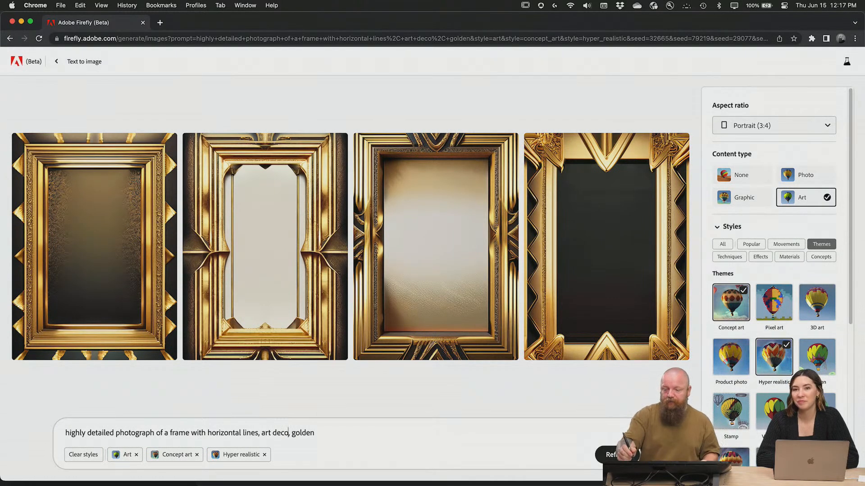
Examine the generated art deco frames, generate a fresh set from the same prompt and look over the new variations.
mouse_move(681, 172)
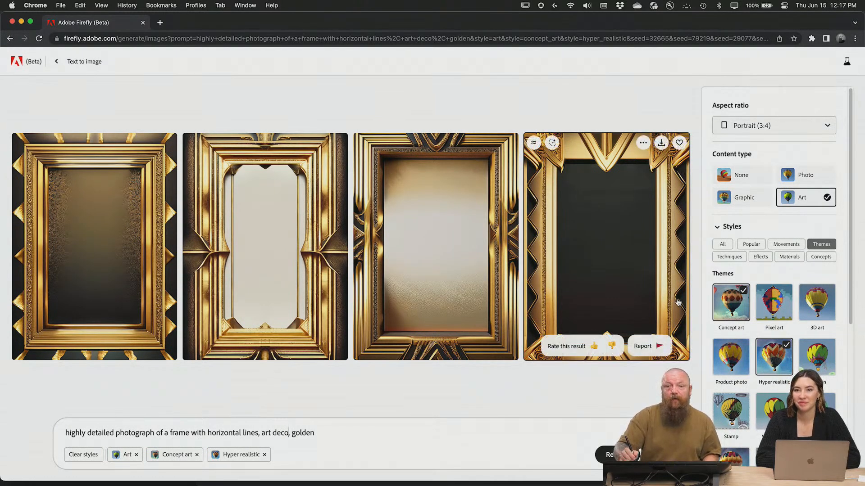
left_click(612, 260)
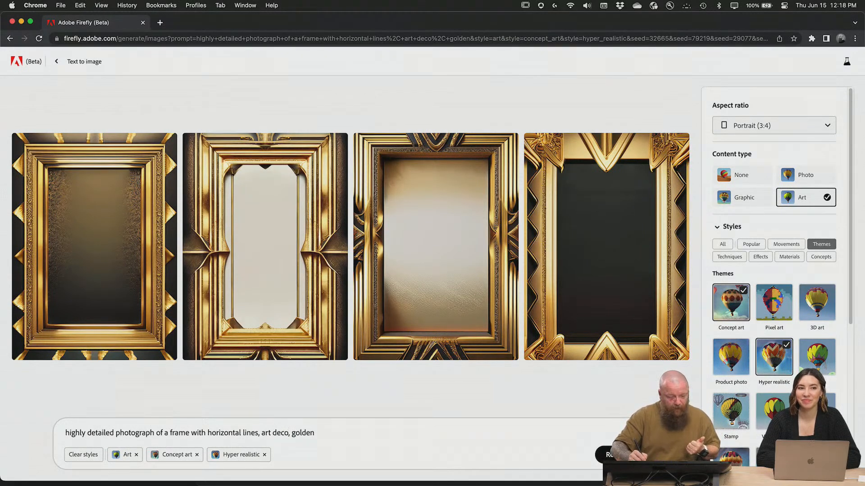
key("Return")
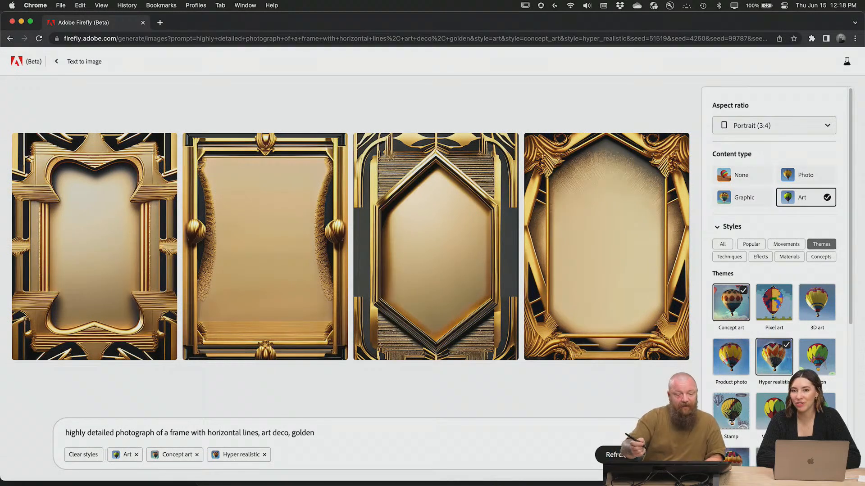
mouse_move(168, 151)
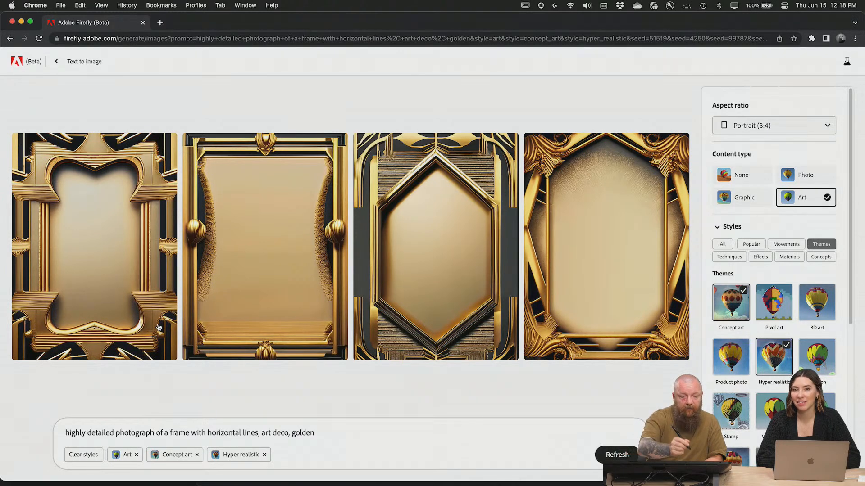
mouse_move(168, 184)
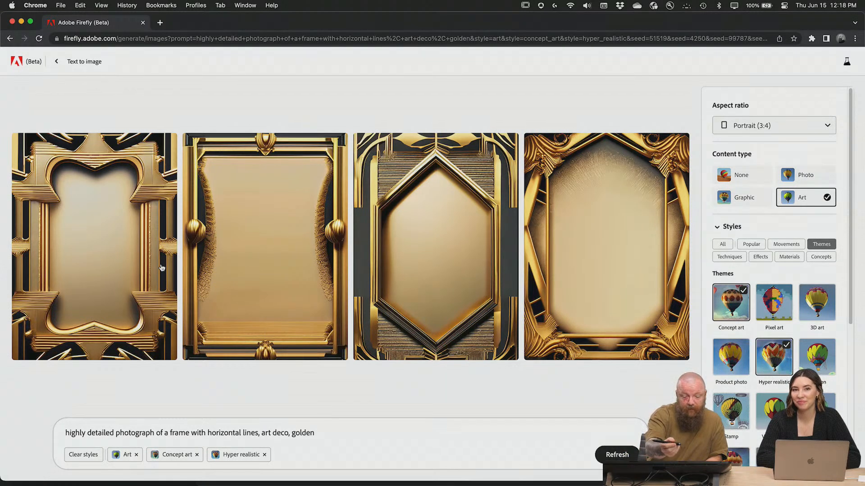
Download the first generated art deco frame, the one with the curved, notched opening.
mouse_move(161, 268)
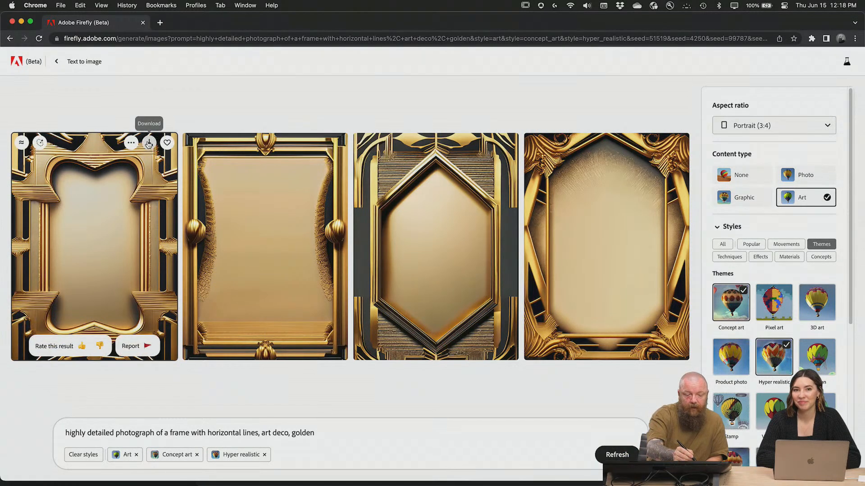
left_click(149, 143)
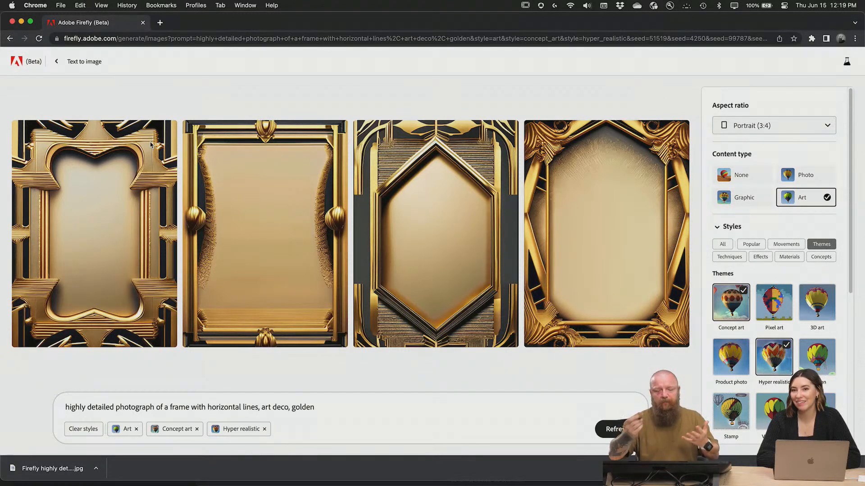
mouse_move(661, 134)
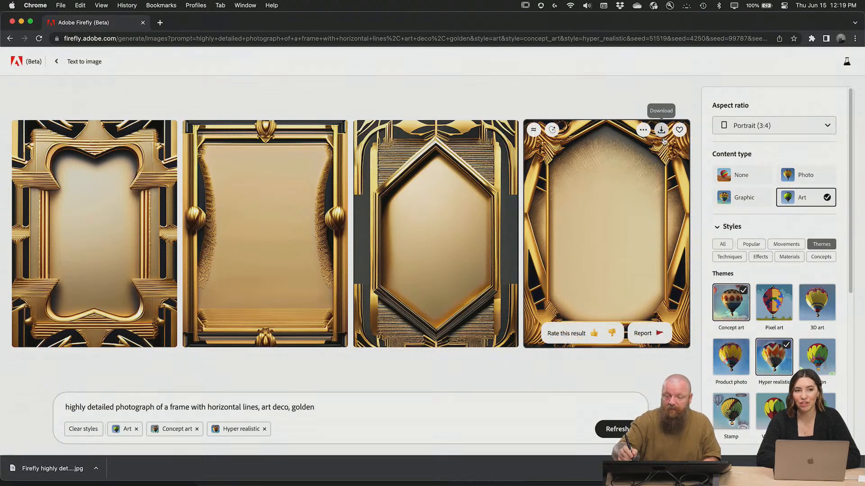
left_click(661, 131)
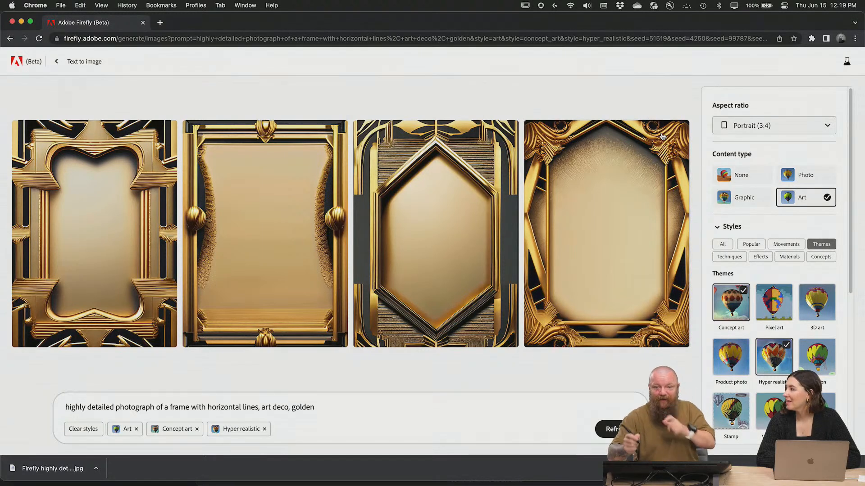
mouse_move(662, 138)
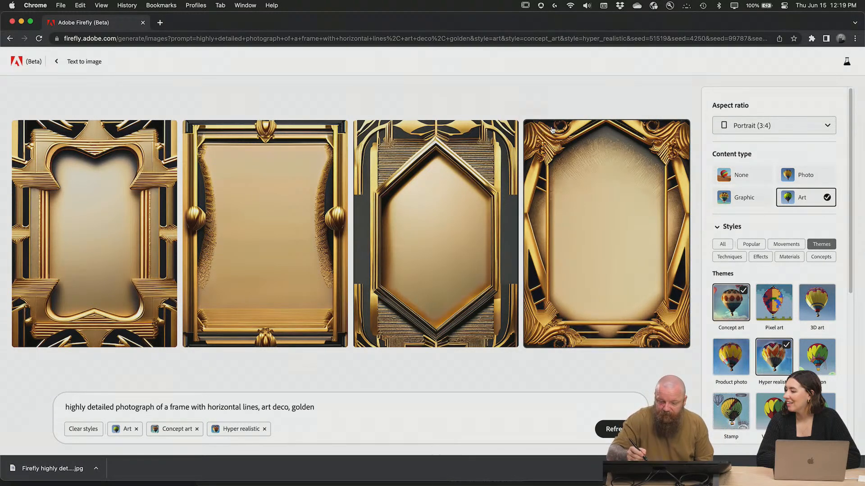
Generate images similar to the fourth frame with the pointed arch and check which further options that image offers.
mouse_move(552, 131)
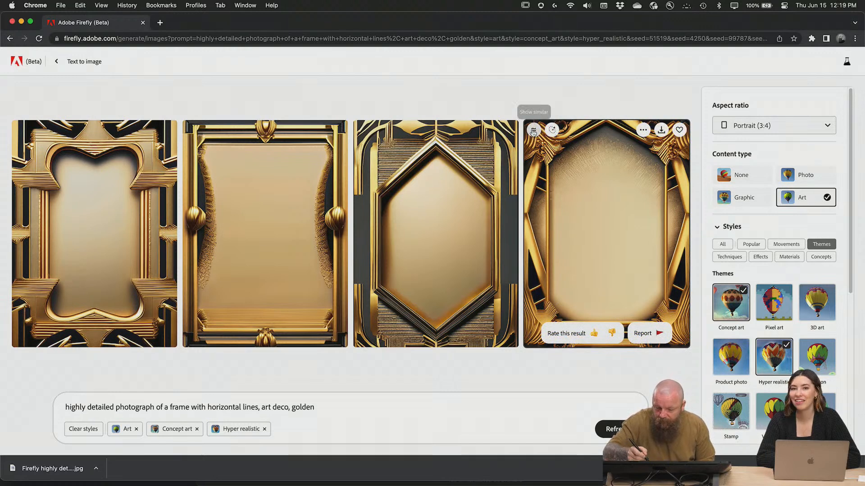
left_click(534, 131)
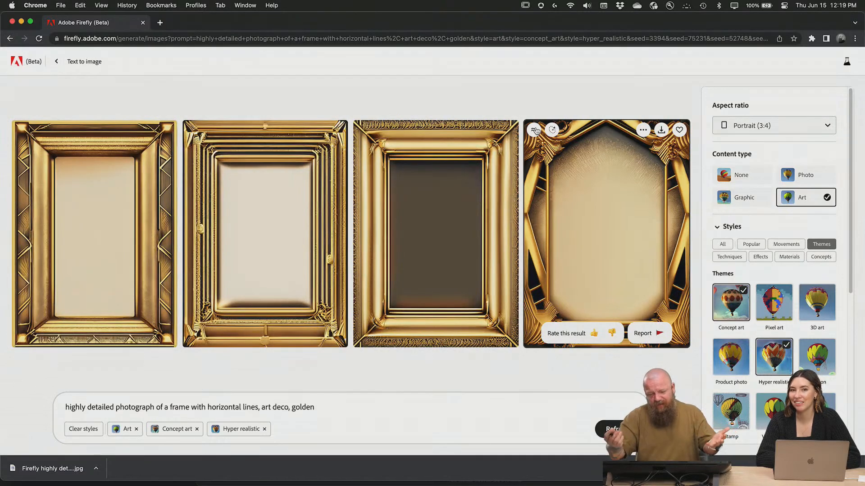
left_click(643, 130)
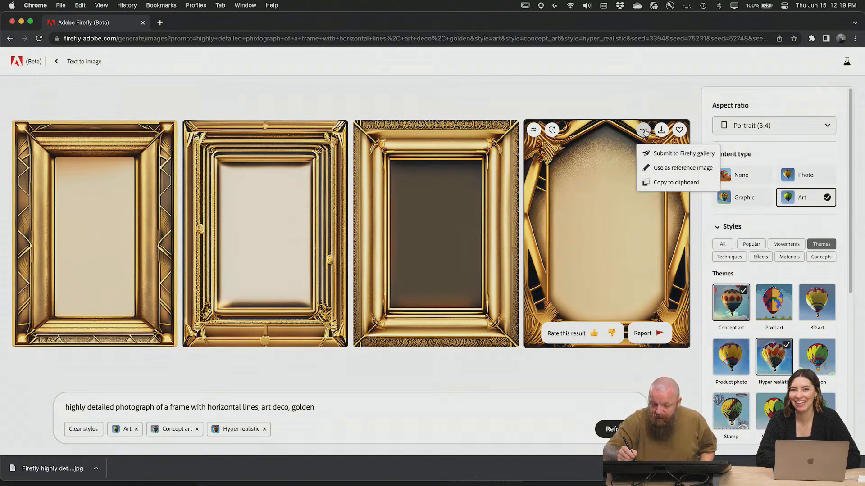
left_click(645, 131)
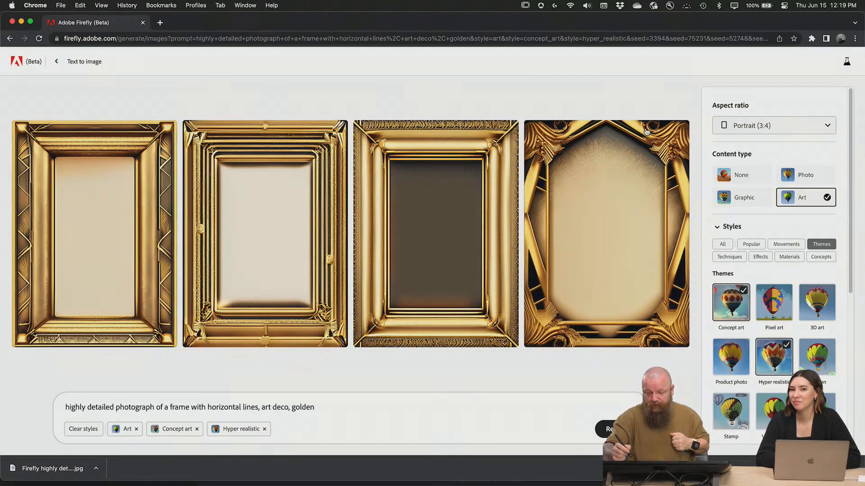
Use the pointed-arch frame as the reference image for the next generation.
left_click(643, 131)
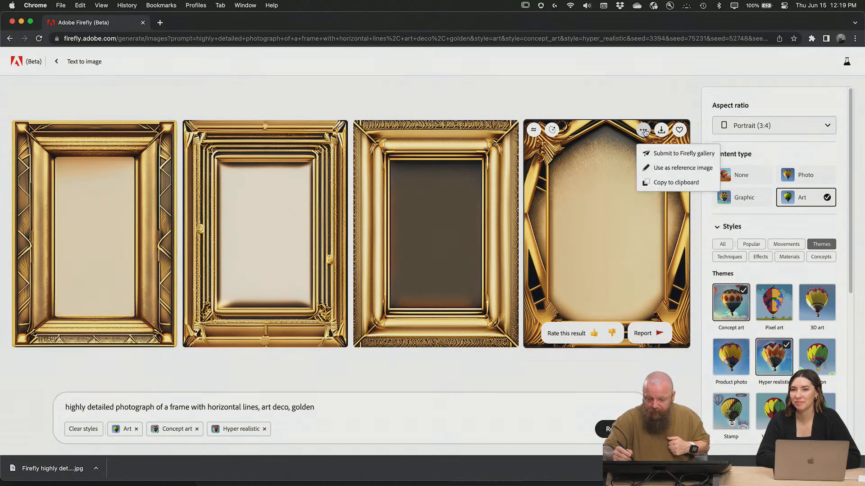
left_click(670, 168)
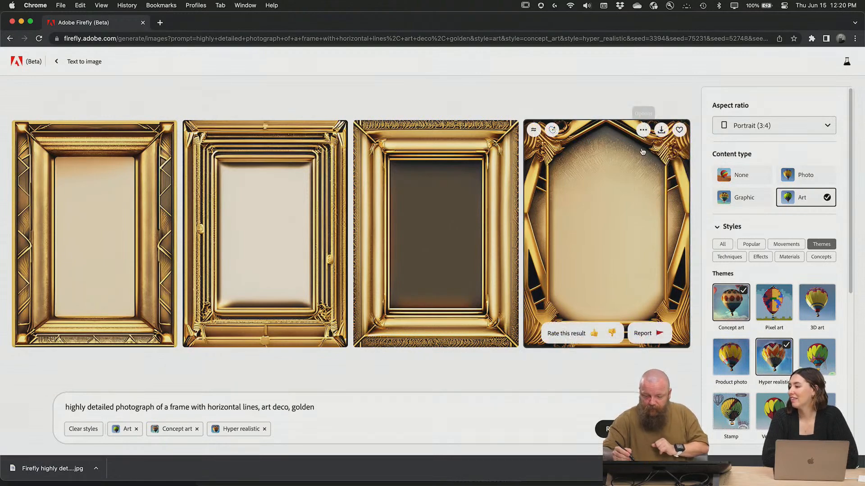
left_click(643, 130)
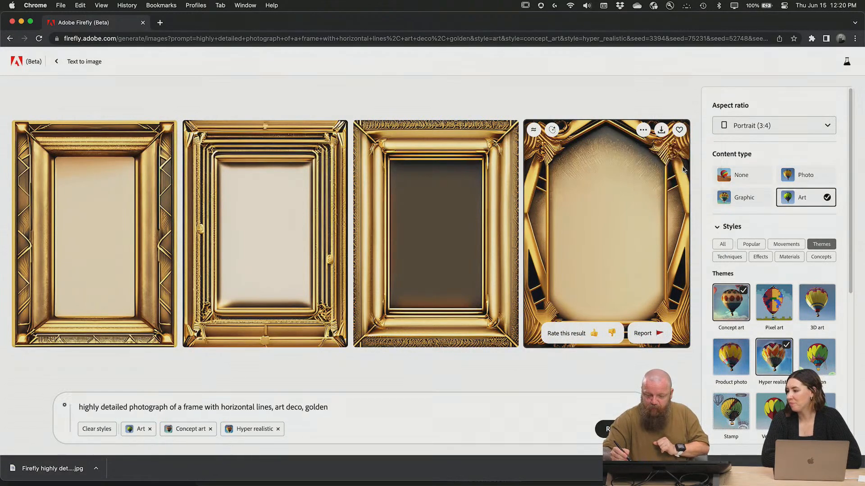
left_click(681, 168)
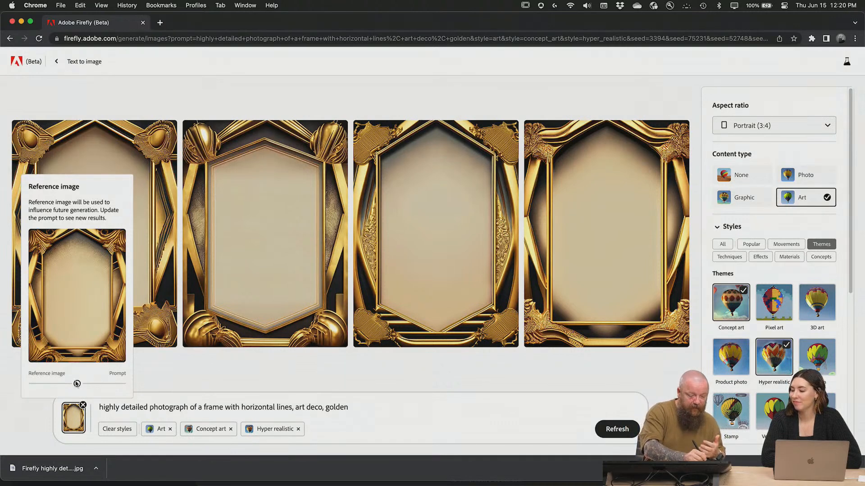
Shift the balance from the reference image toward the prompt and download the second of the new frames.
left_click_drag(77, 384, 101, 386)
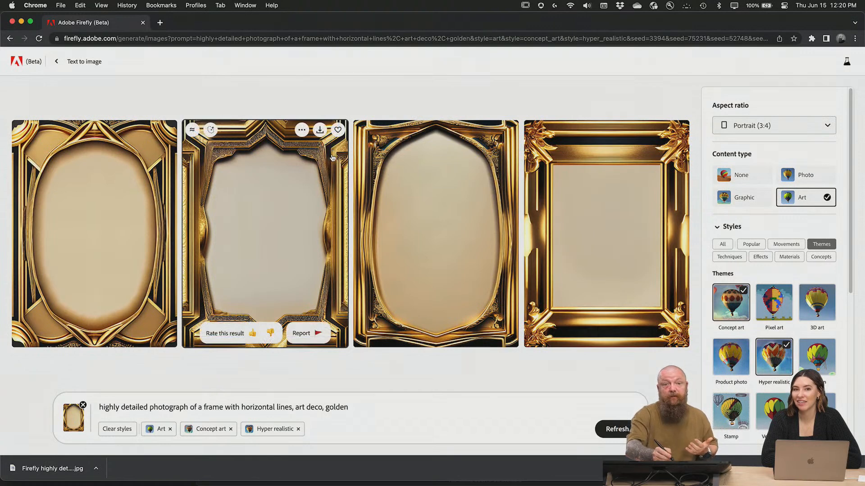
mouse_move(324, 153)
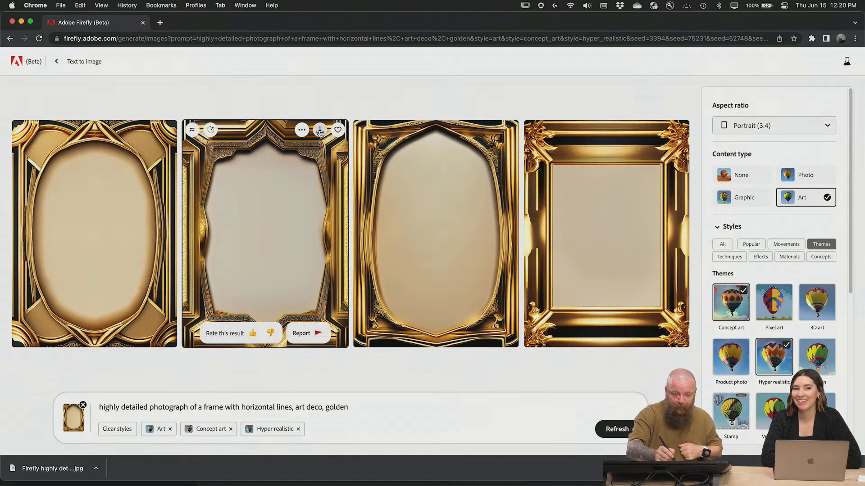
left_click(321, 133)
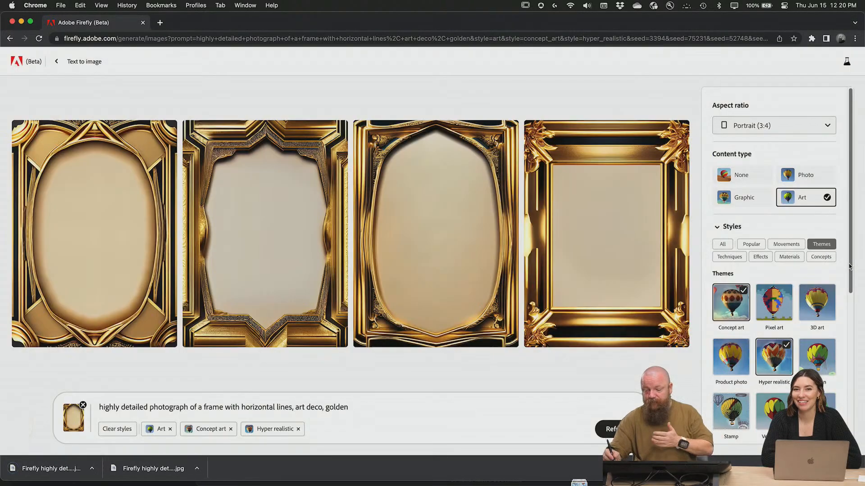
Add the Graffiti and Digital art theme styles and generate the frames with them.
scroll(850, 281, "down", 1)
left_click_drag(850, 280, 844, 377)
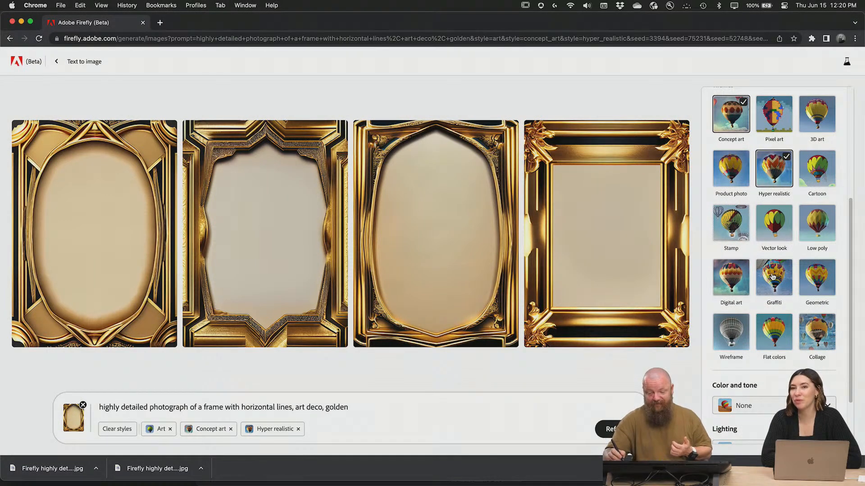
left_click(775, 279)
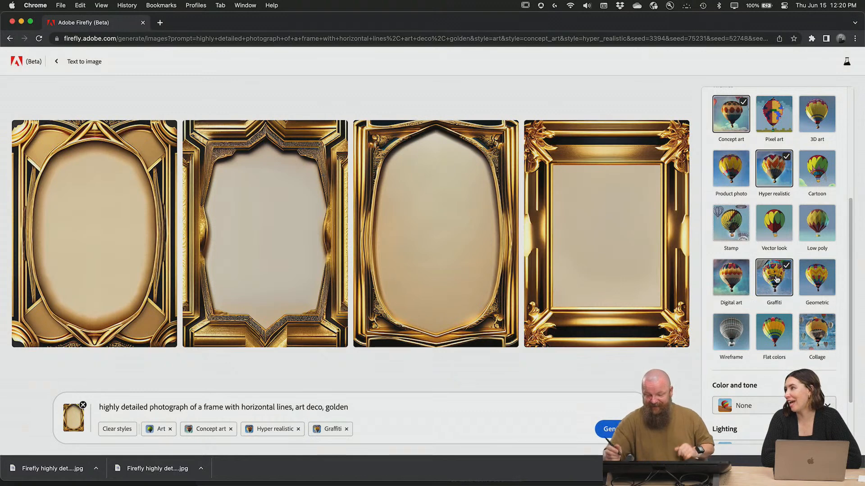
left_click(732, 274)
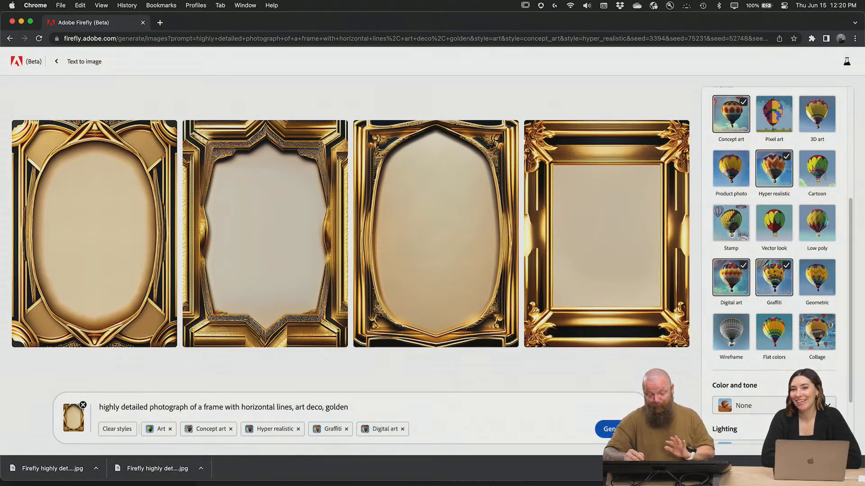
left_click(617, 428)
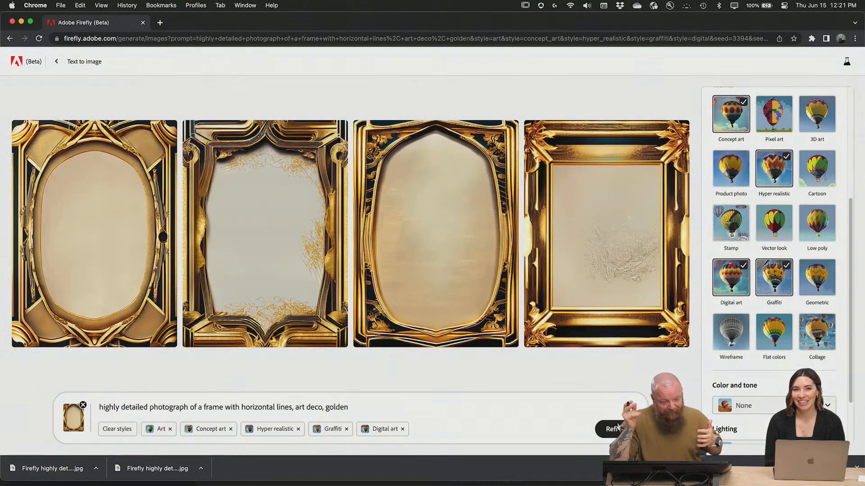
Remove the reference image from the prompt and generate a fresh set of frames.
left_click(83, 405)
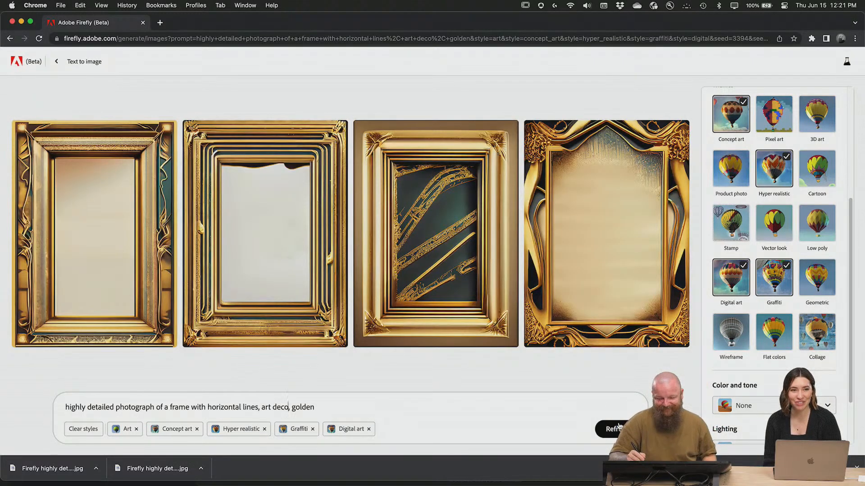
left_click(619, 426)
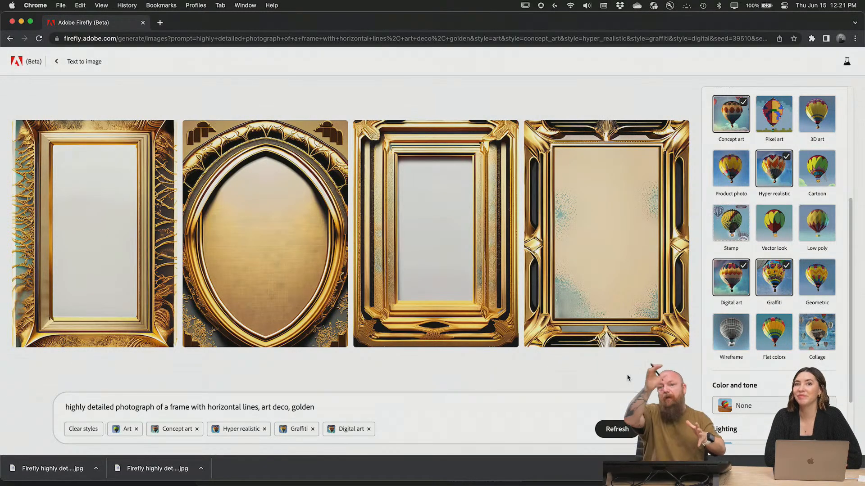
Switch to Finder, enlarge the Assets folder window to the full screen width and bring the frame images into view.
key("super+Tab")
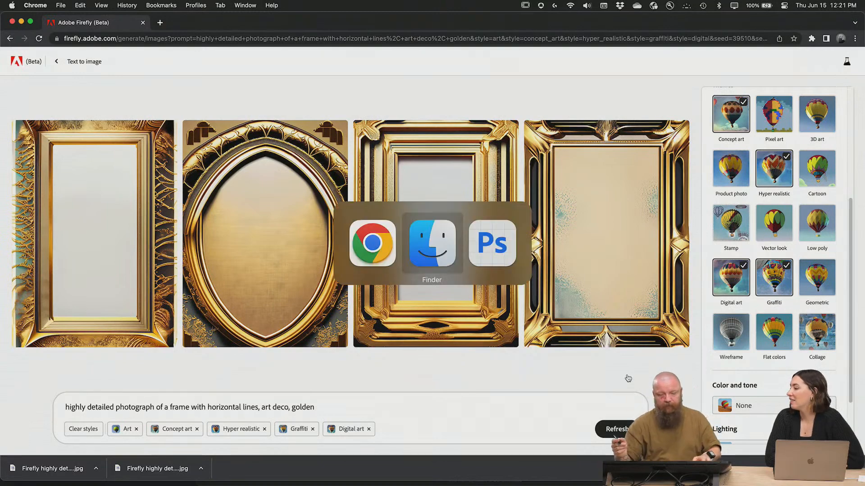
left_click_drag(376, 23, 197, 6)
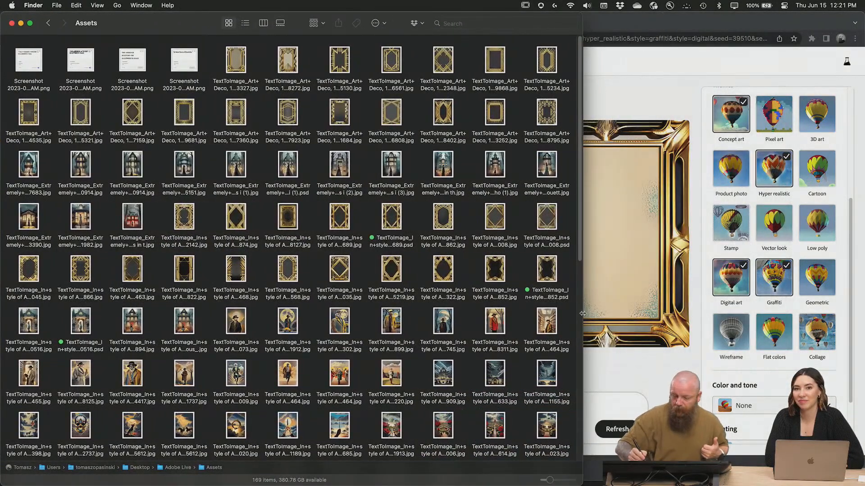
left_click_drag(583, 318, 851, 293)
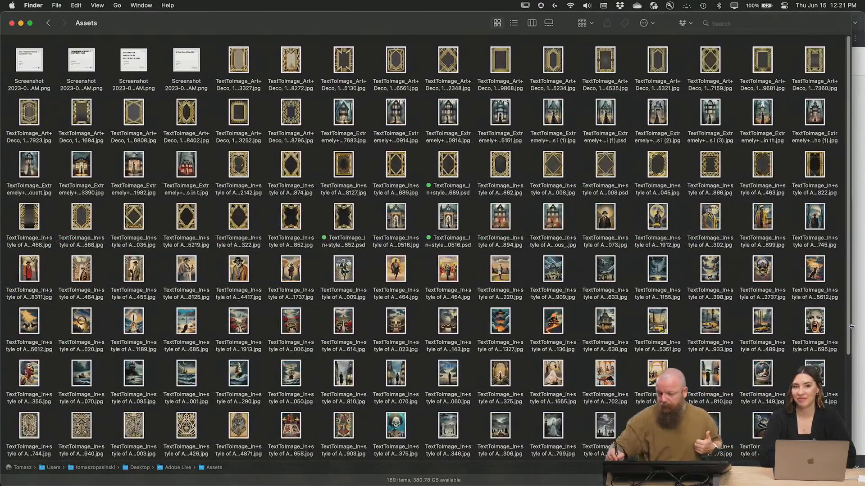
scroll(851, 293, "down", 5)
scroll(850, 394, "up", 2)
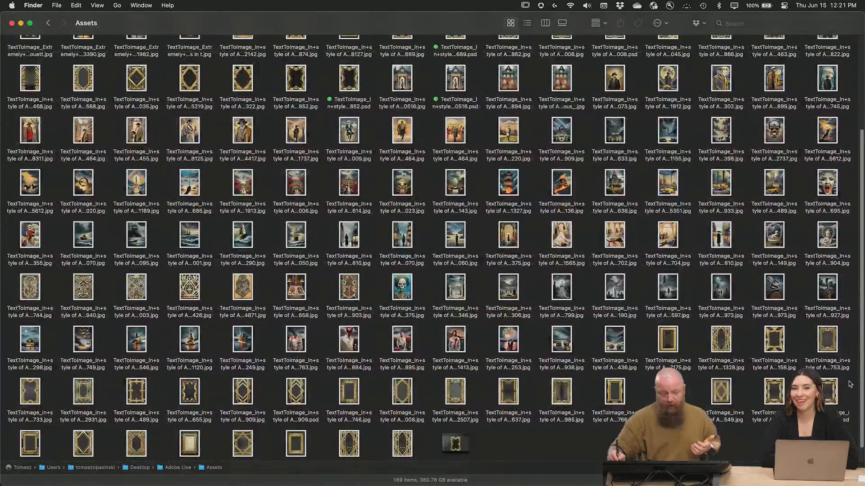
Preview four of the golden art deco frame images in the Assets folder one after another.
left_click(668, 342)
key("space")
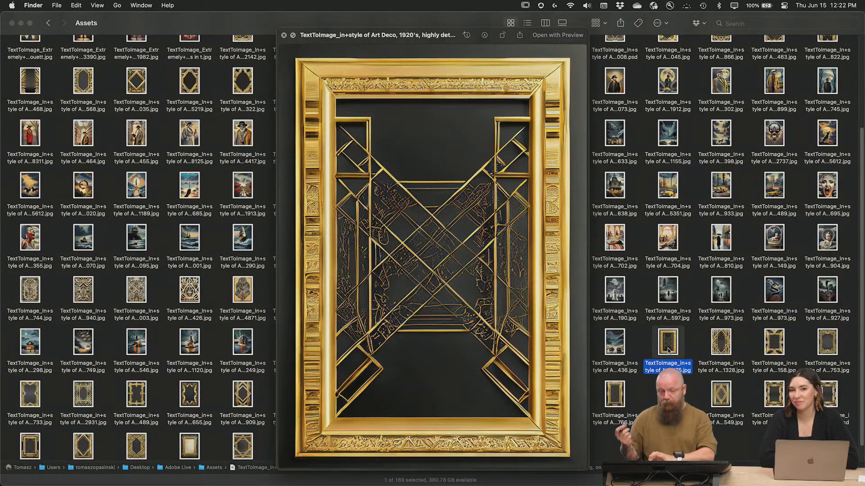
key("Right")
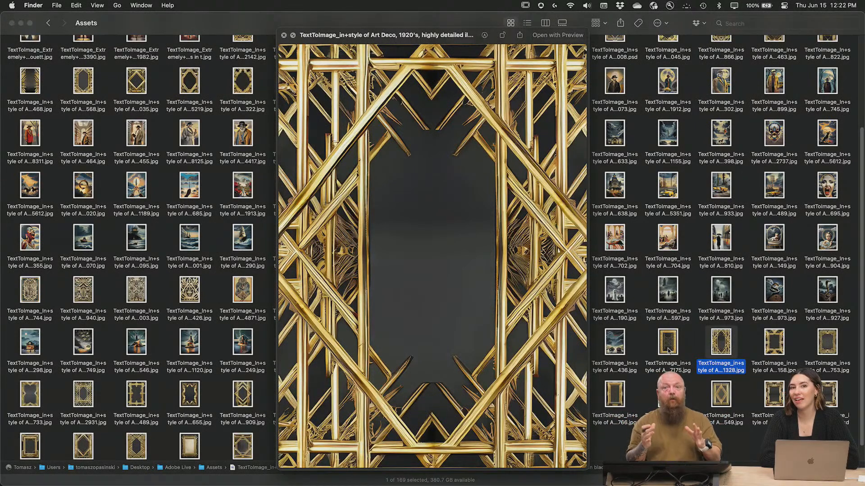
key("Right")
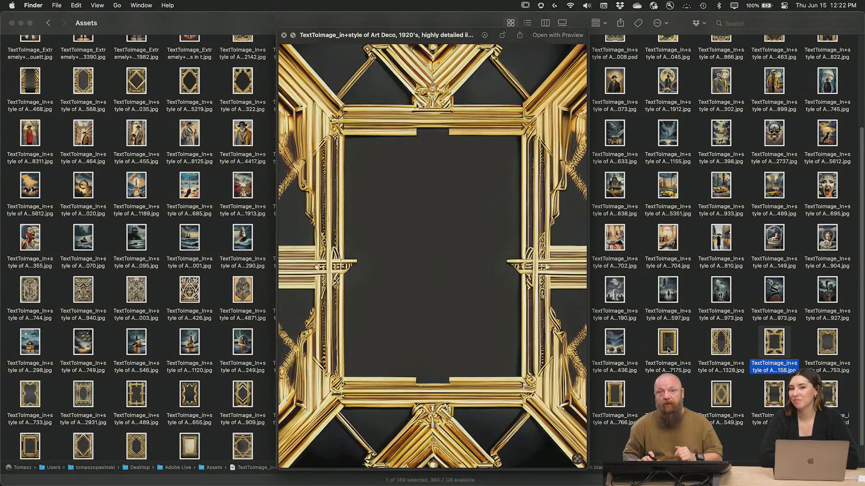
key("Right")
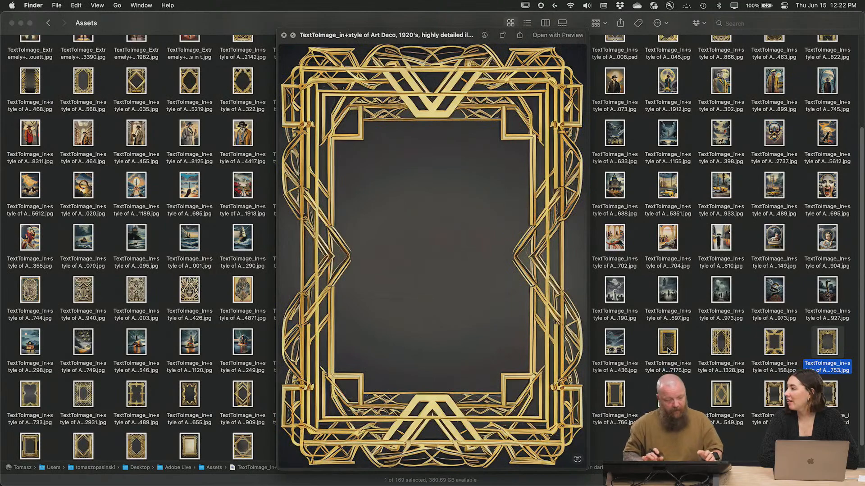
key("space")
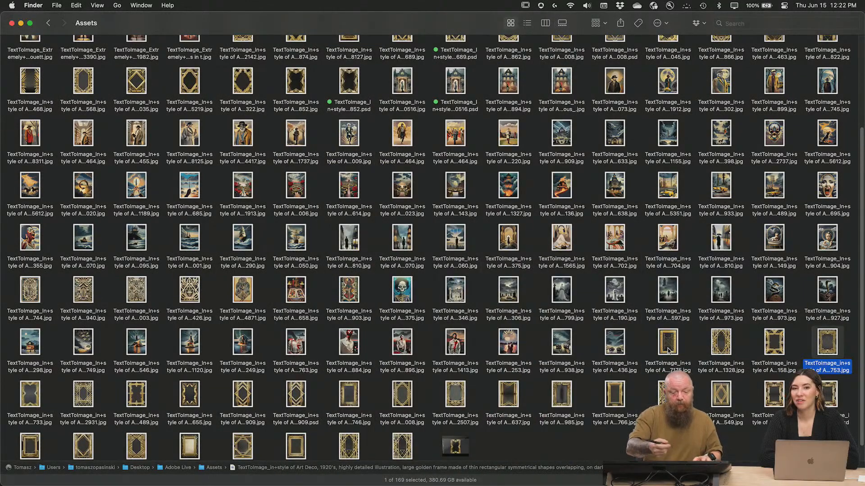
Switch to Photoshop and hide the poster's layers from Composite downward, leaving the gray base layer and Background visible.
key("super+Tab")
key("super+Tab")
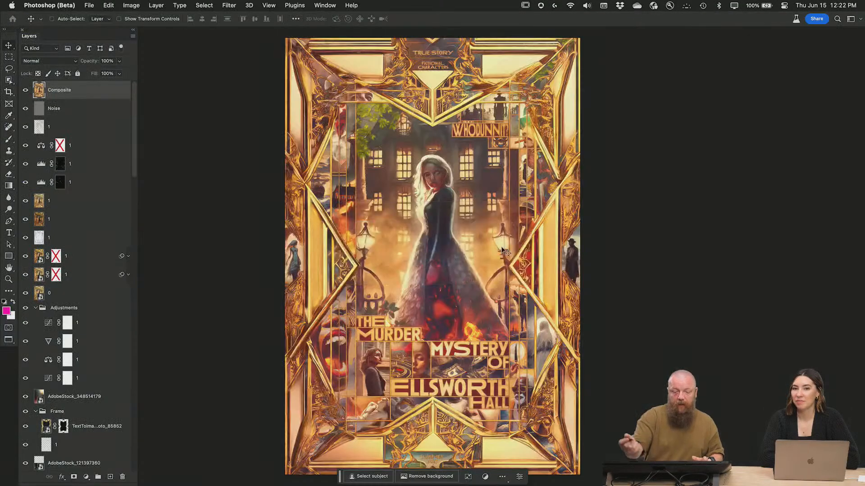
left_click_drag(25, 90, 25, 444)
left_click_drag(135, 170, 128, 229)
left_click_drag(25, 204, 26, 467)
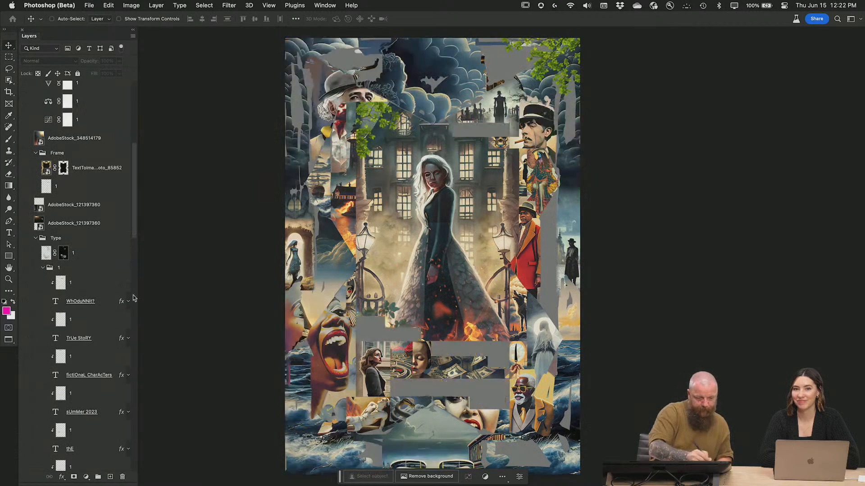
left_click_drag(135, 216, 131, 362)
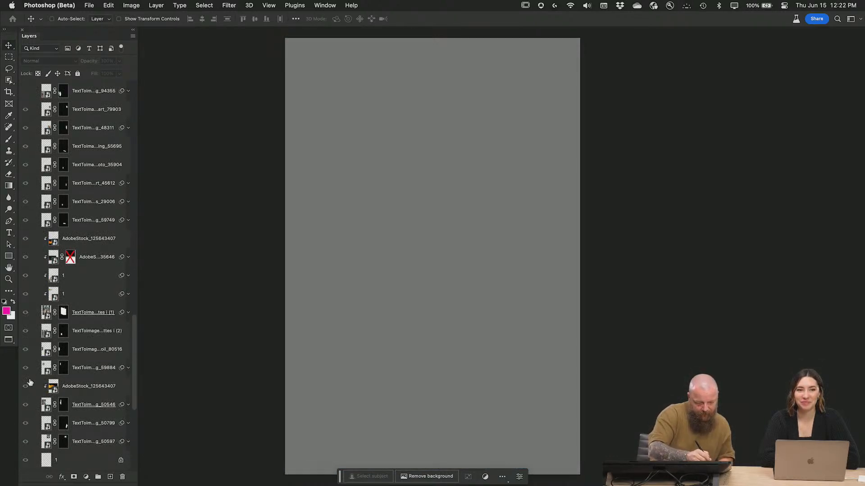
left_click_drag(134, 384, 134, 444)
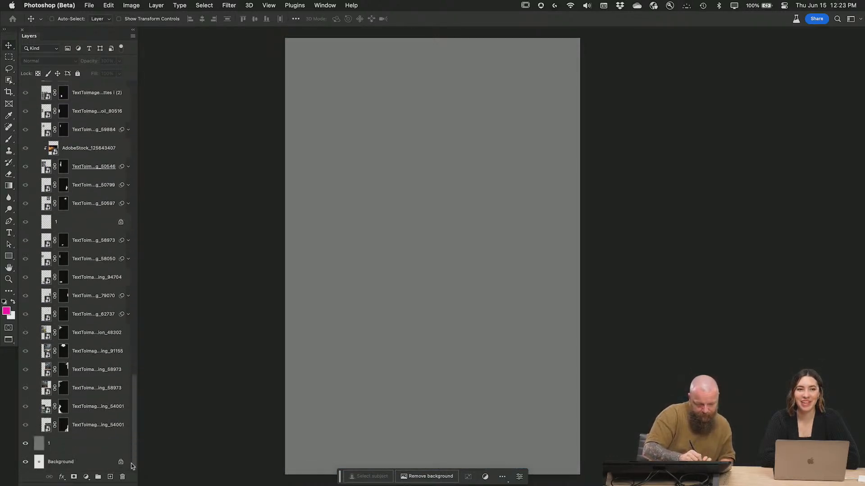
Show only the Frame group's golden frame layer over the gray base, keeping the collage images hidden.
left_click(29, 315)
left_click_drag(133, 399, 128, 158)
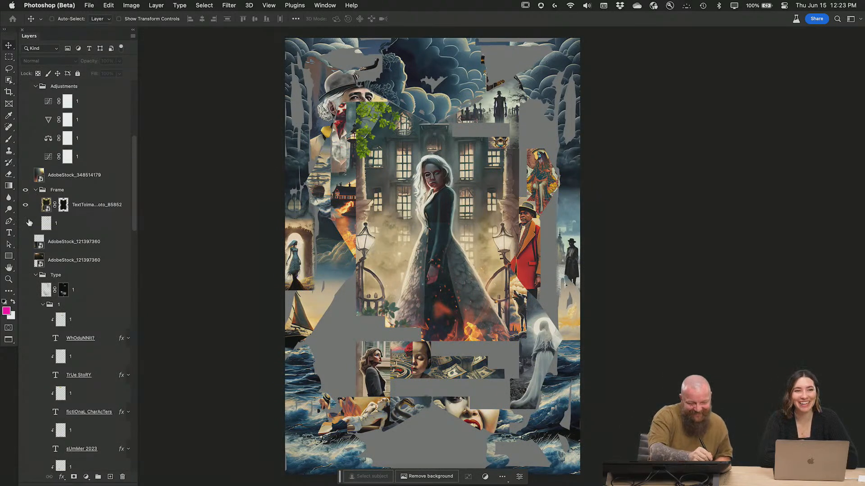
left_click(25, 205)
left_click_drag(134, 214, 137, 325)
left_click(25, 242)
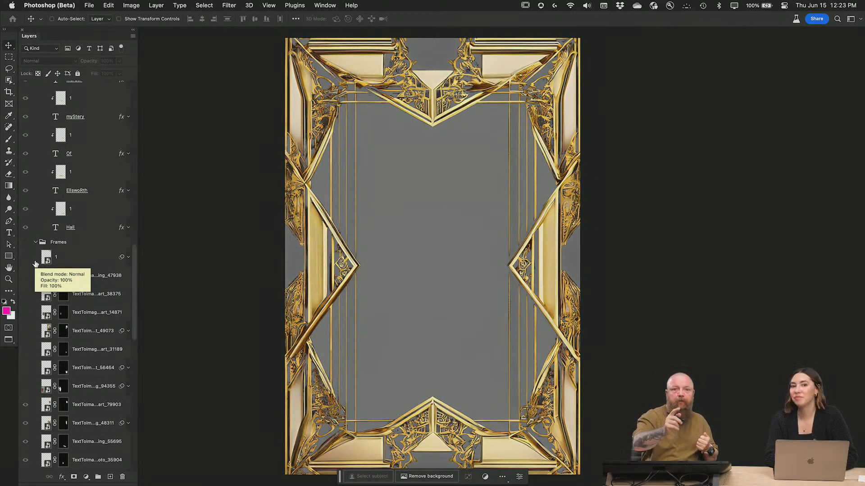
Inspect the triangular ornament on the frame's right side up close, and return to the full poster view.
left_click(534, 264, "super")
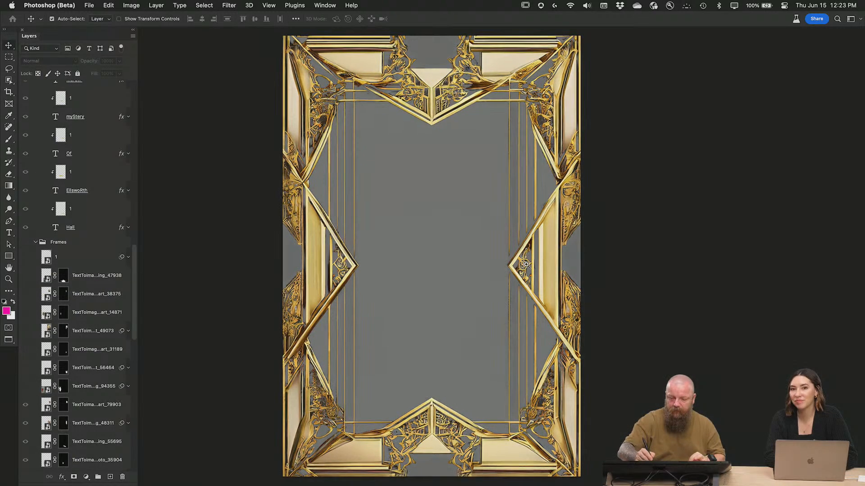
left_click(535, 270, "super")
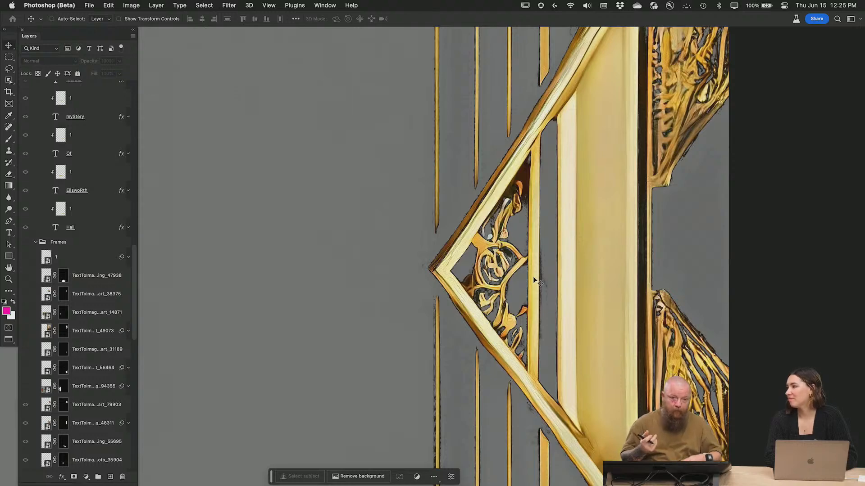
key("super+0")
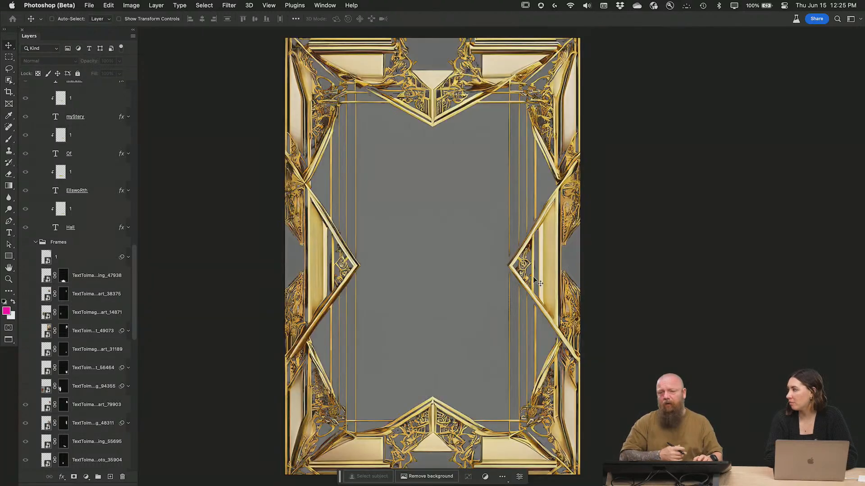
Switch to Finder and preview the first two font sample screenshots at the start of the Assets folder.
key("super+Tab")
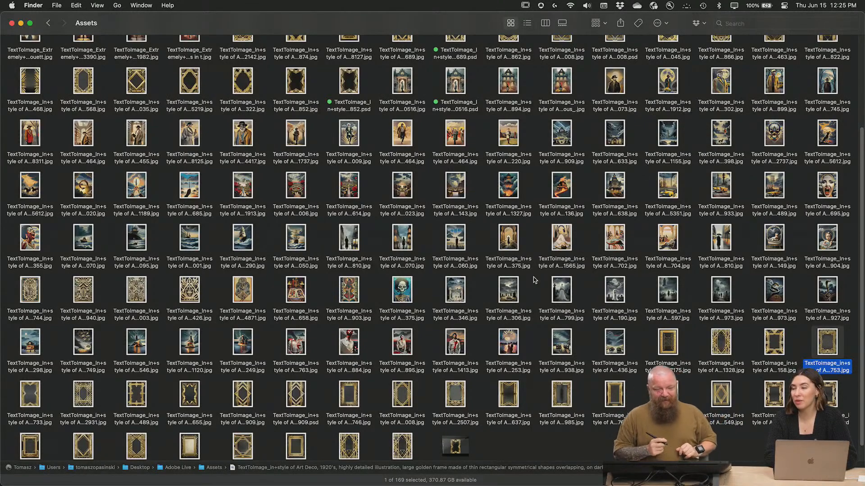
left_click_drag(858, 240, 857, 148)
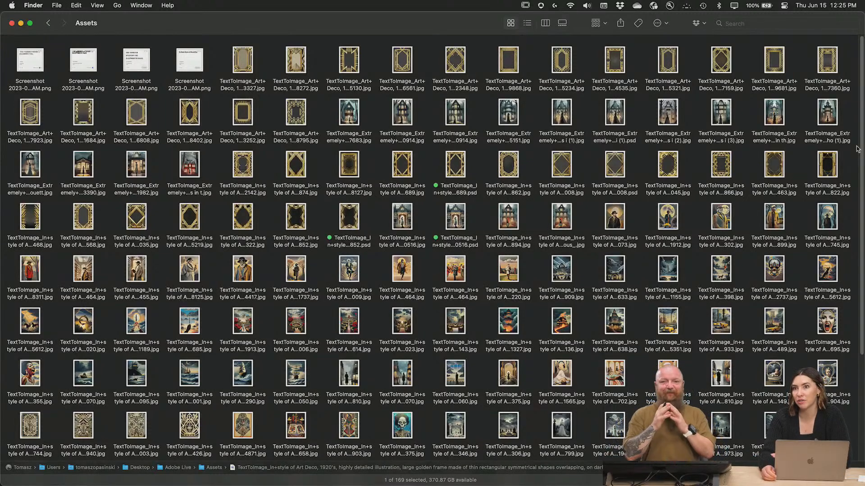
left_click(30, 57)
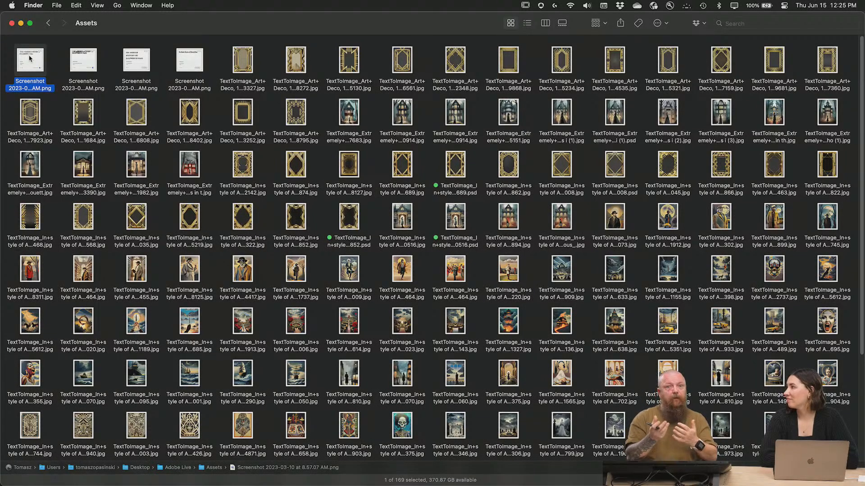
key("space")
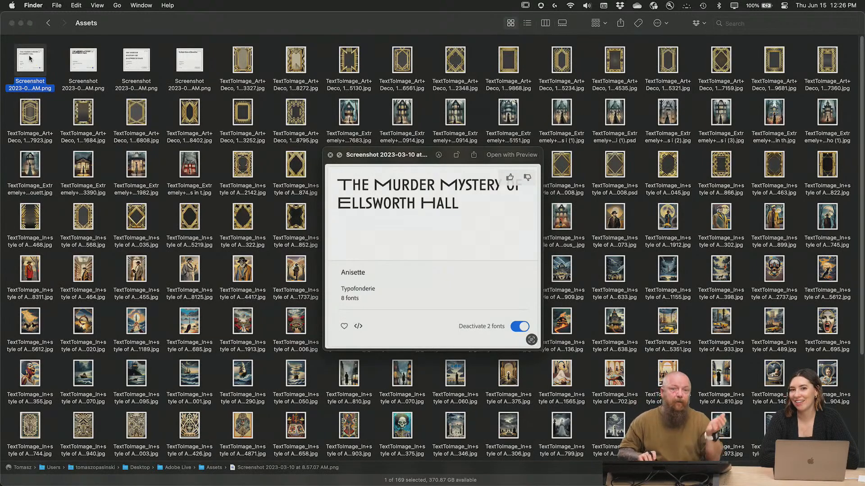
key("Right")
key("Left")
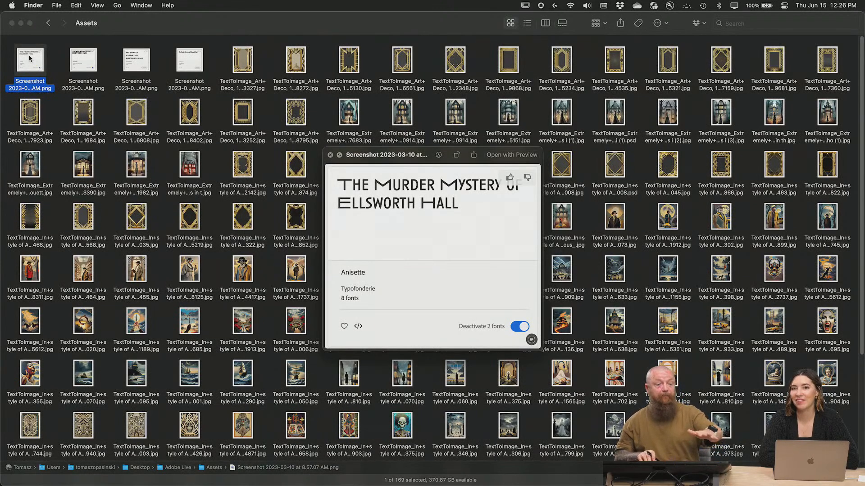
key("Right")
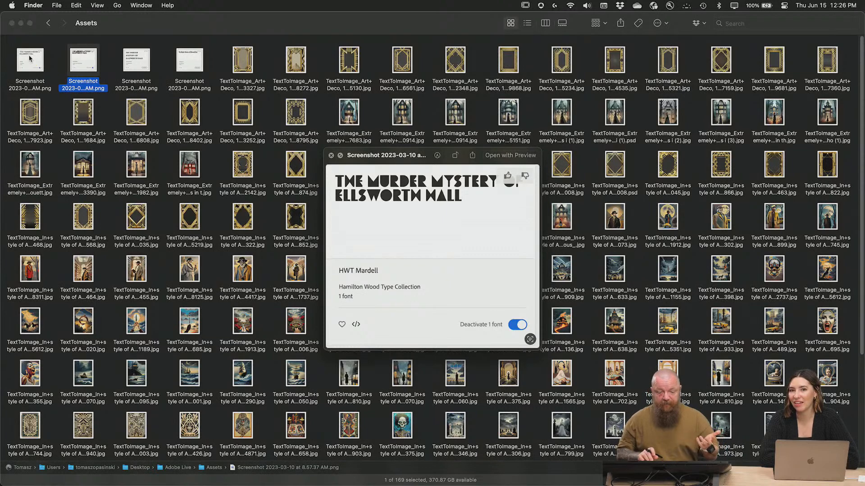
Enlarge and reposition the preview window, view the remaining two font sample screenshots, and close the preview.
left_click_drag(537, 350, 702, 460)
left_click_drag(508, 155, 436, 104)
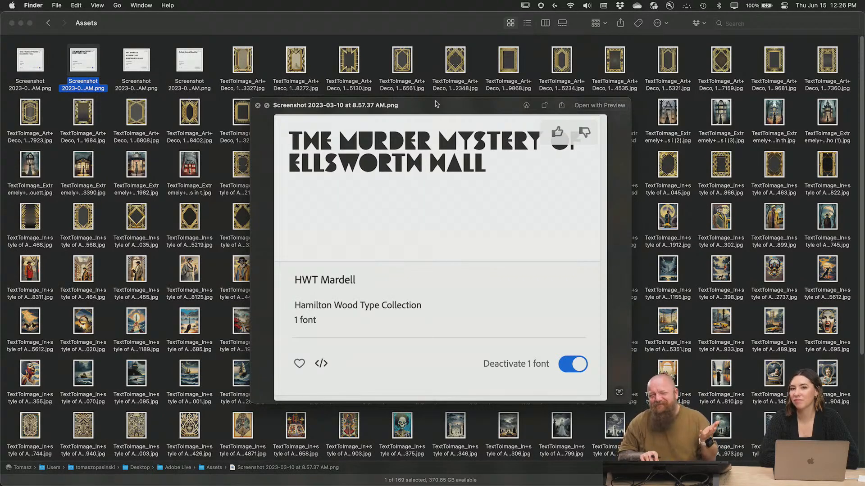
key("Right")
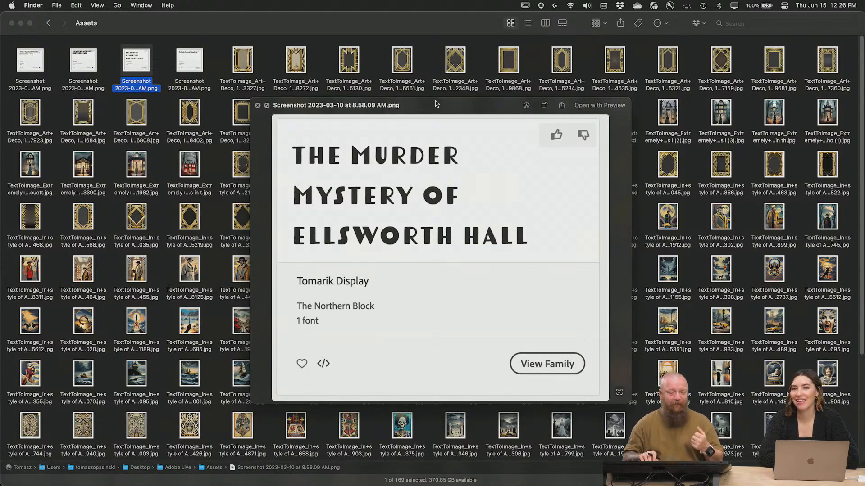
key("Right")
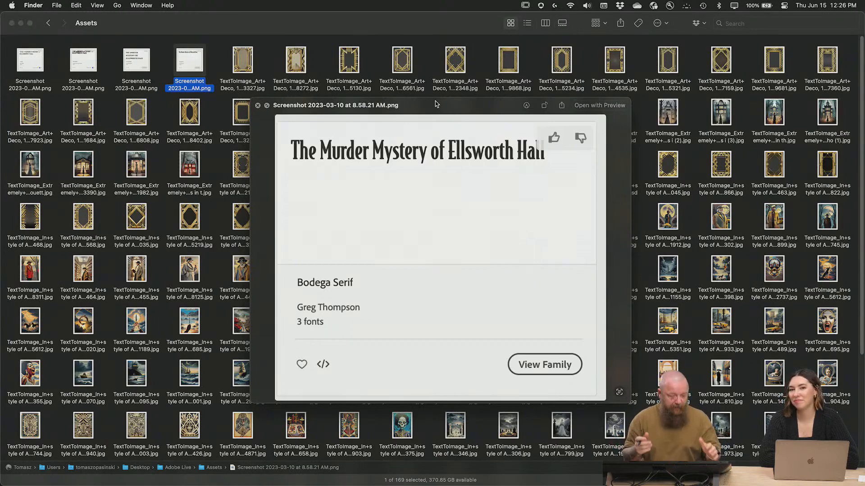
key("space")
Preview the first golden art deco frame images following the font samples in the Assets folder.
key("Right")
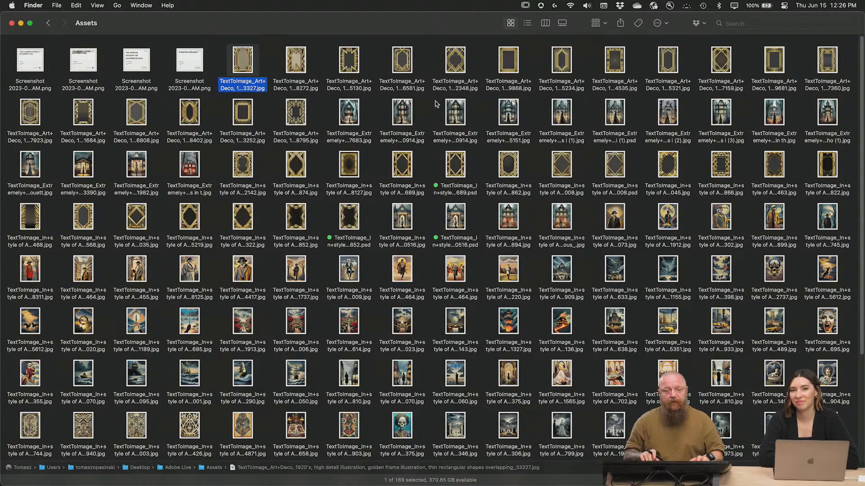
key("space")
key("Right")
key("space")
key("Down")
key("Right")
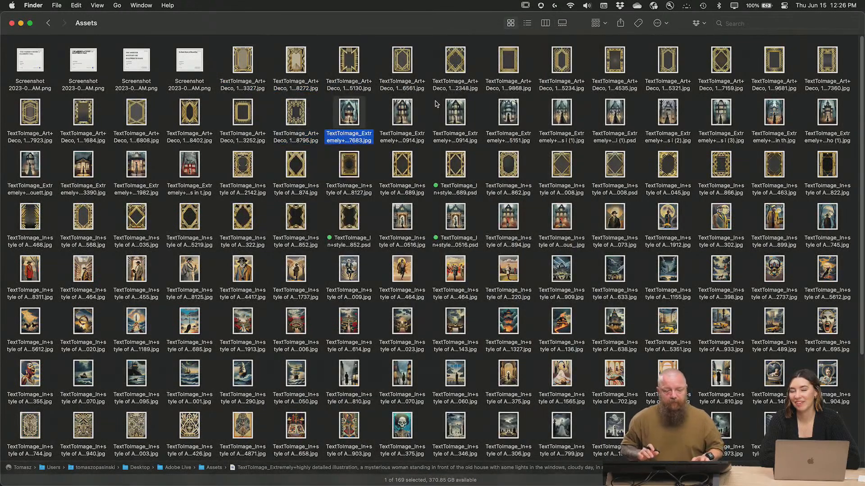
Switch to Photoshop and make the Composite layer at the top of the layer stack visible.
key("super+Tab")
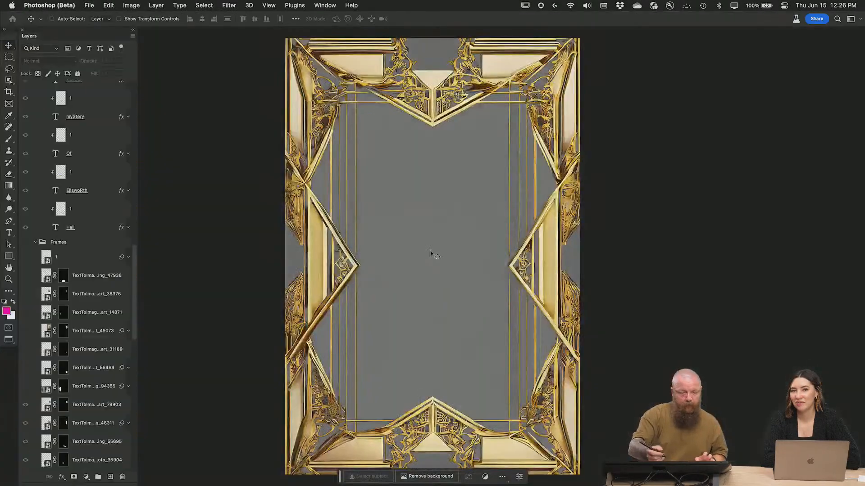
left_click_drag(135, 299, 134, 72)
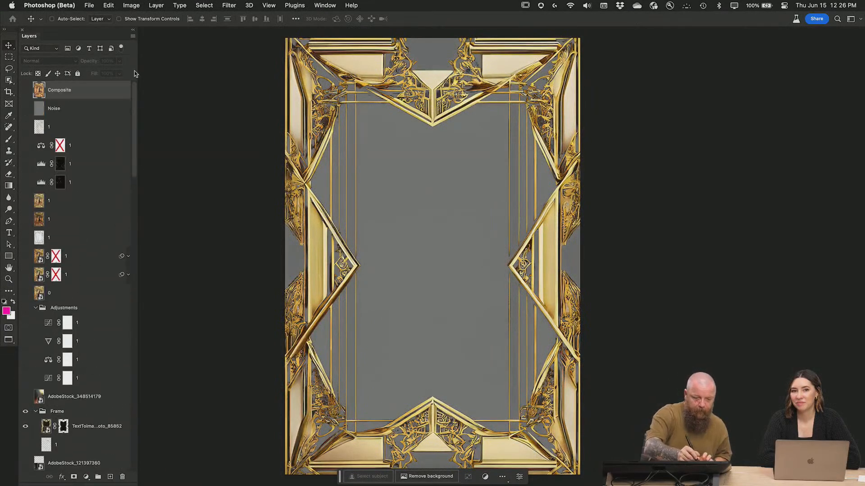
left_click(25, 90)
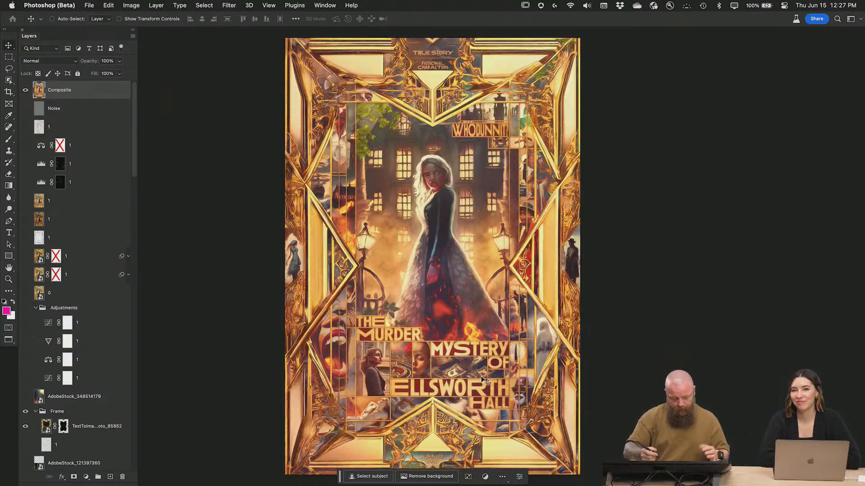
Examine the title lettering and the poster's lower part up close, and view the whole poster at a small size.
scroll(469, 373, "up", 1)
scroll(469, 373, "up", 5)
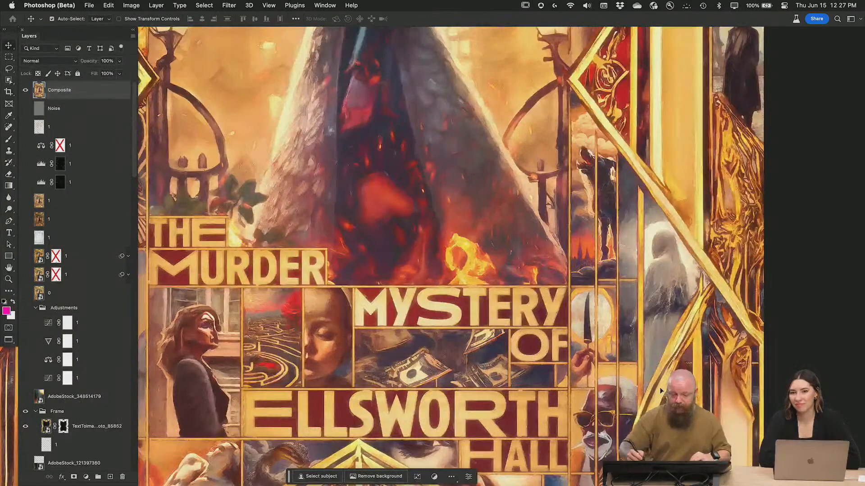
left_click_drag(660, 391, 740, 214)
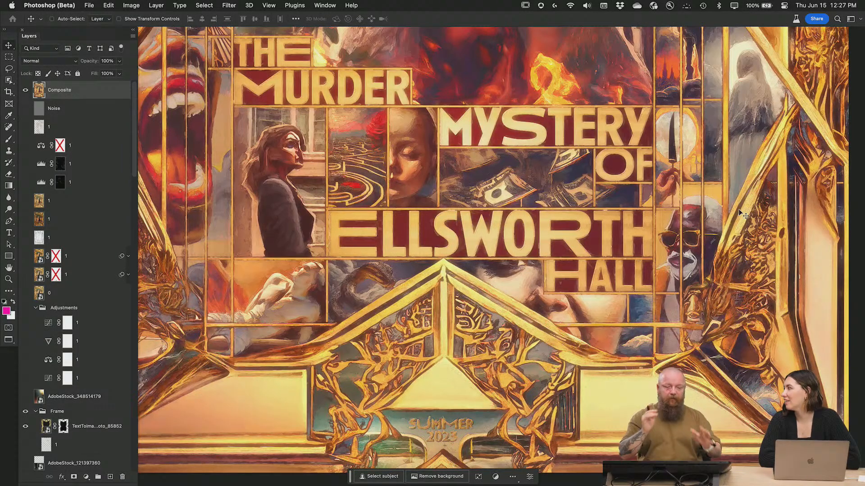
key("super+0")
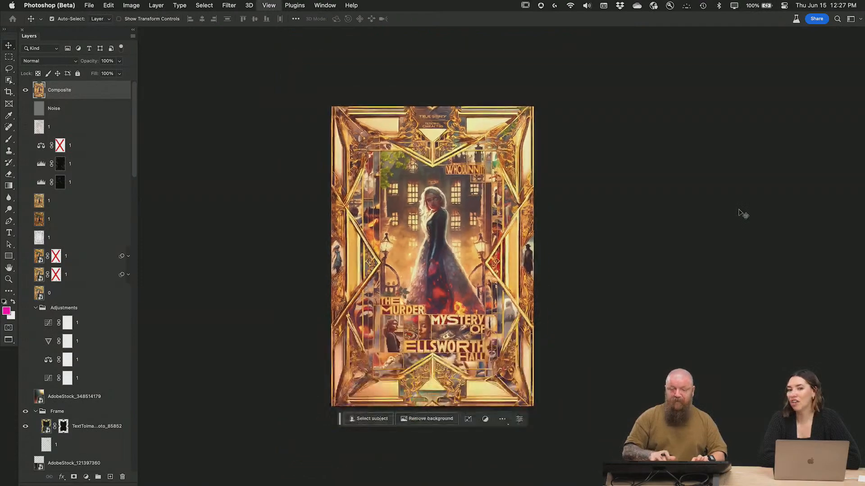
key("super+minus")
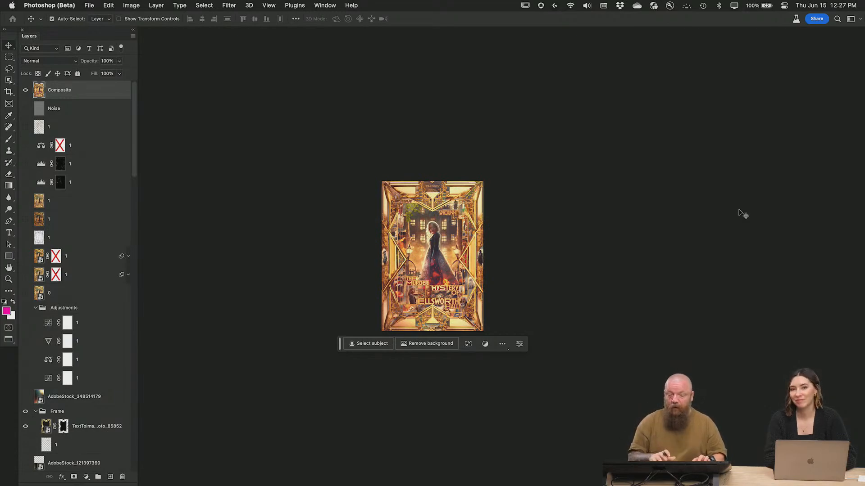
Examine the painted detail in the lower half of the poster at high magnification, around the title lettering and its surrounding panels.
key("super+plus")
key("super+plus")
key("super+plus")
key("super+plus")
key("super+plus")
key("super+plus")
key("super+plus")
key("super+plus")
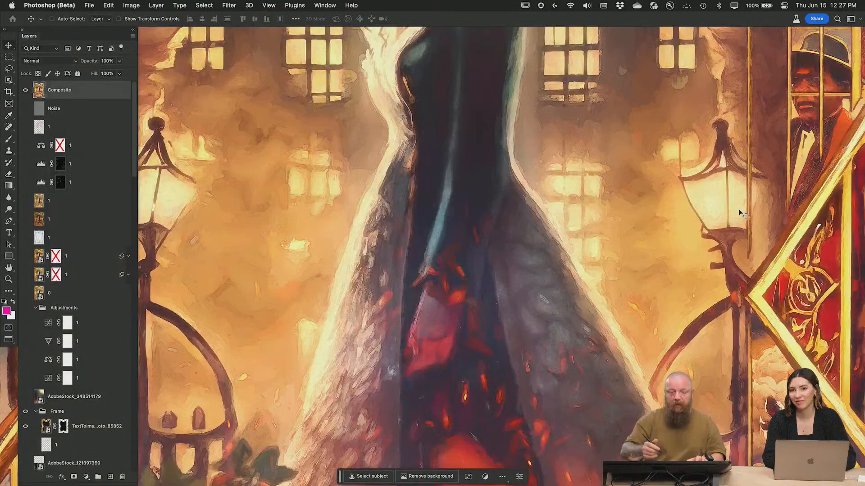
left_click_drag(739, 211, 614, 143)
left_click_drag(487, 396, 496, 177)
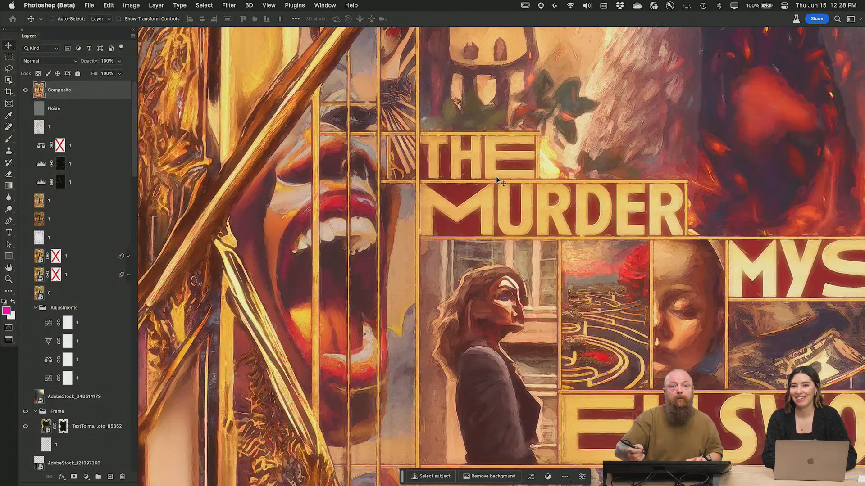
left_click_drag(589, 297, 466, 190)
left_click_drag(631, 353, 614, 365)
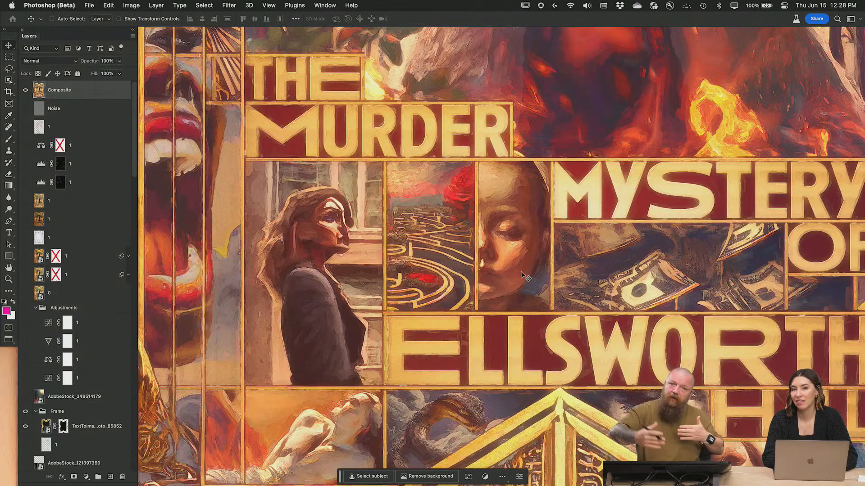
left_click_drag(573, 378, 404, 330)
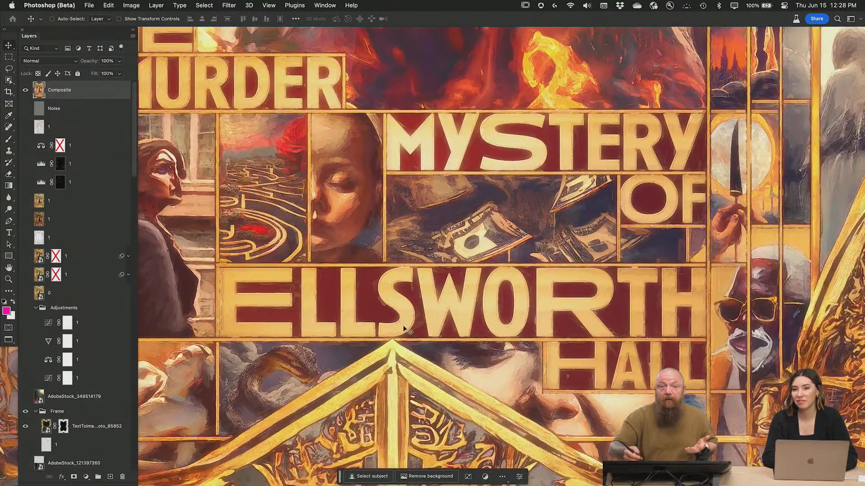
left_click_drag(656, 371, 483, 416)
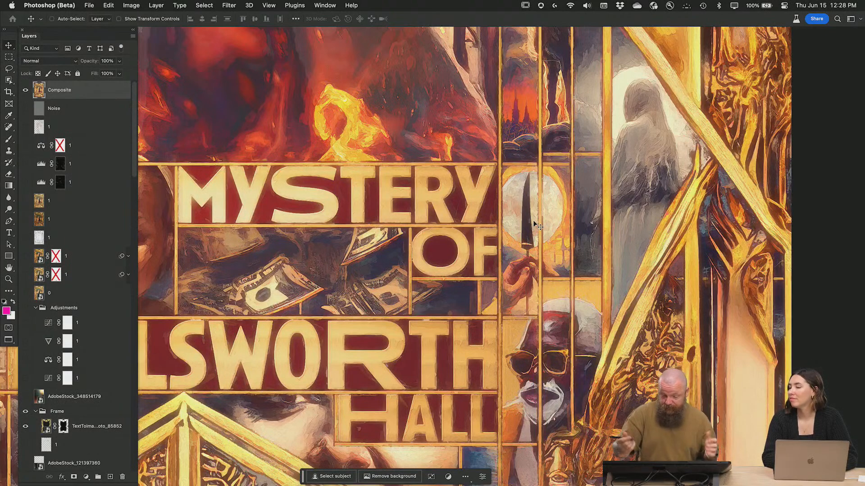
left_click_drag(655, 361, 659, 291)
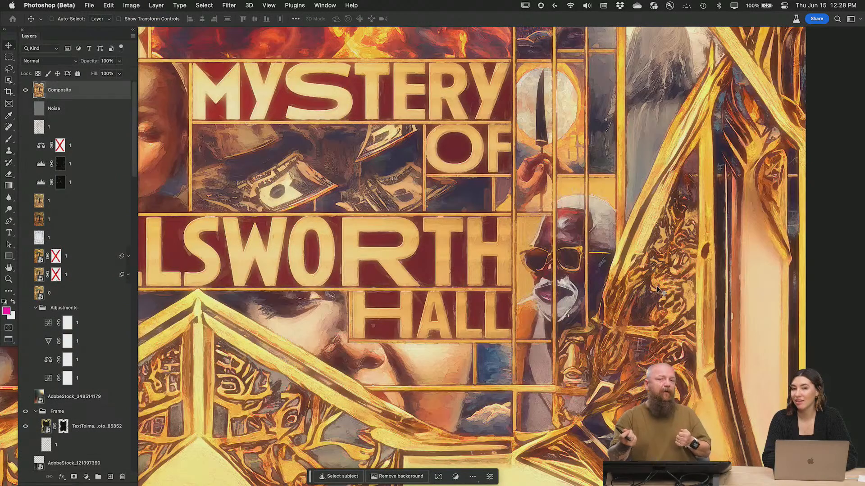
left_click_drag(658, 291, 790, 247)
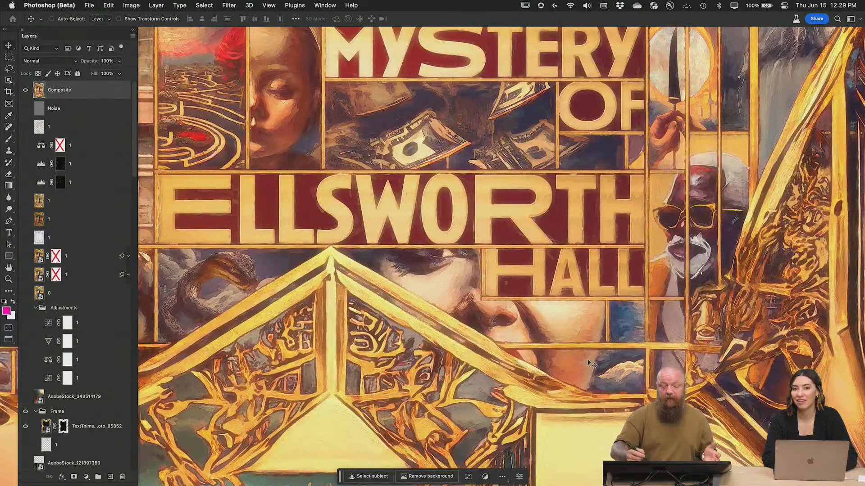
Examine the poster's left side up close, from the reclining figure and lamp post up to the green leaves.
left_click_drag(372, 298, 692, 329)
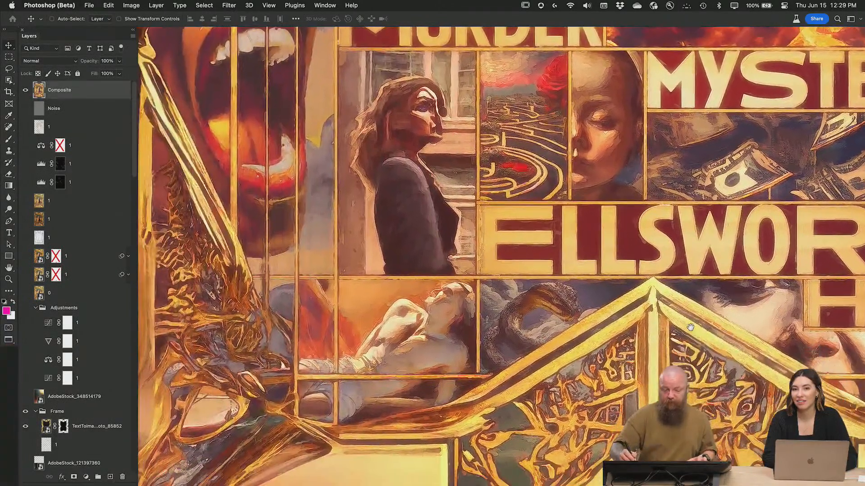
left_click_drag(433, 354, 493, 319)
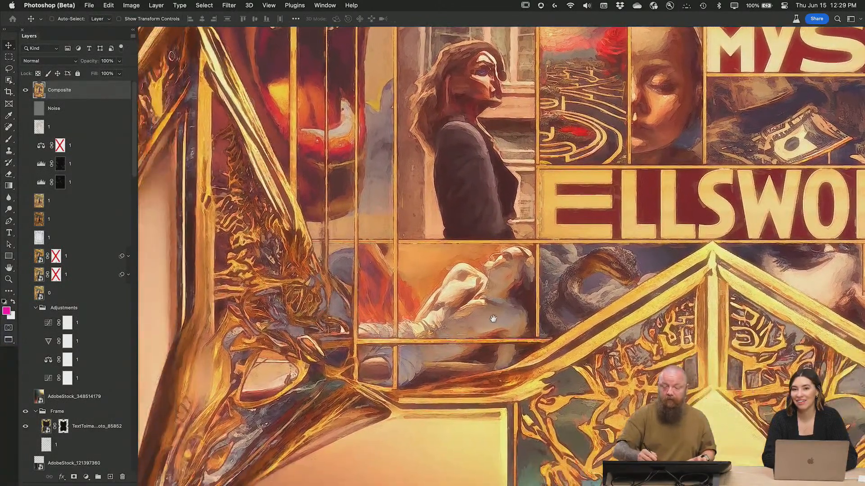
left_click_drag(450, 170, 524, 384)
left_click_drag(702, 92, 757, 319)
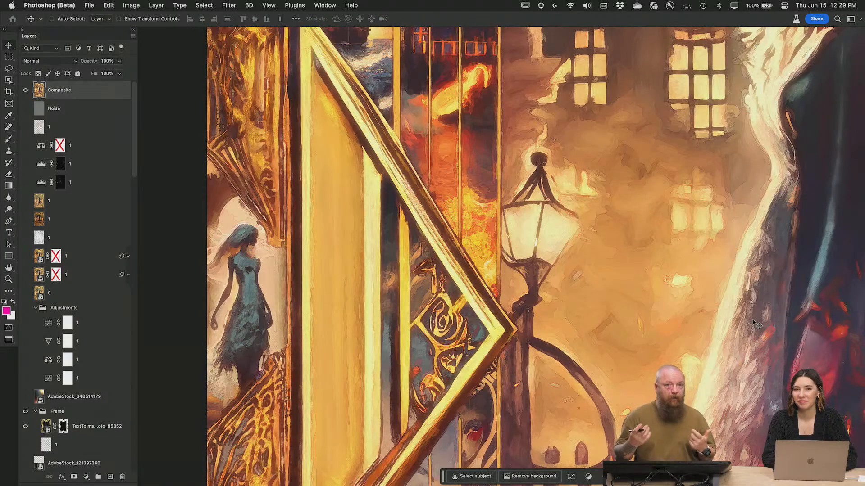
scroll(741, 271, "up", 10)
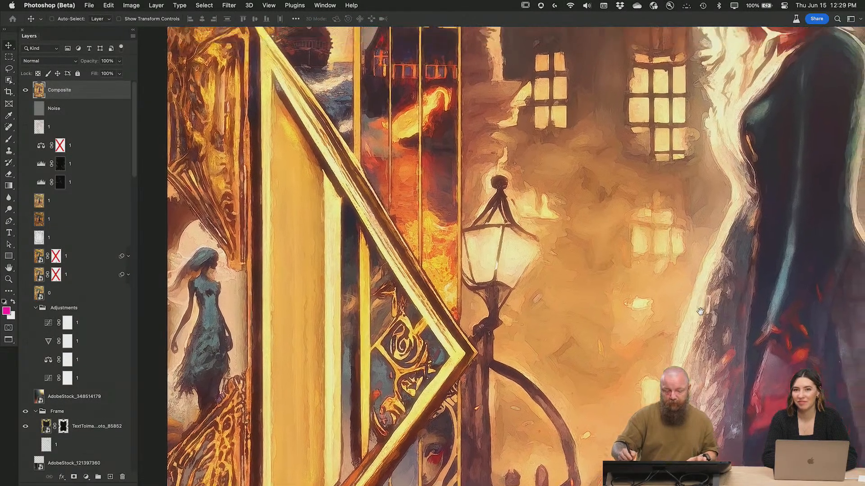
scroll(586, 131, "up", 4)
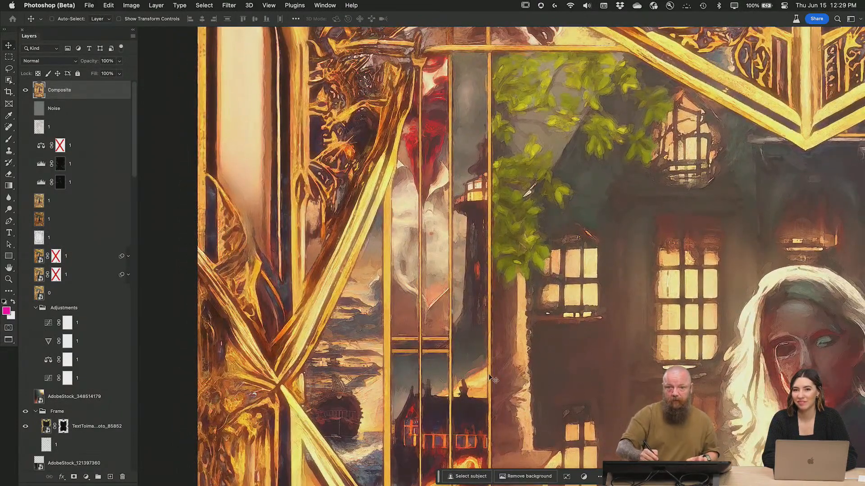
Examine the narrow panels along the poster's left side up close, from the ship and burning house up to the eyes below the top frame.
scroll(551, 321, "down", 1)
scroll(551, 321, "down", 3)
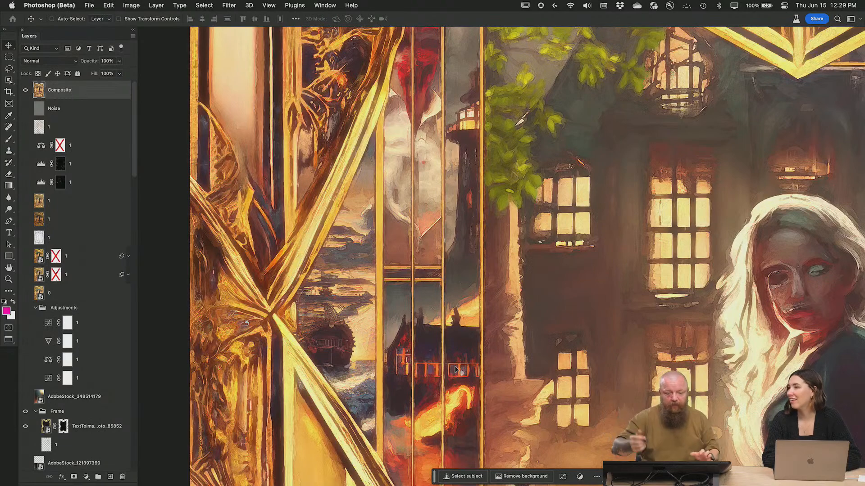
scroll(456, 370, "down", 2)
scroll(455, 370, "left", 2)
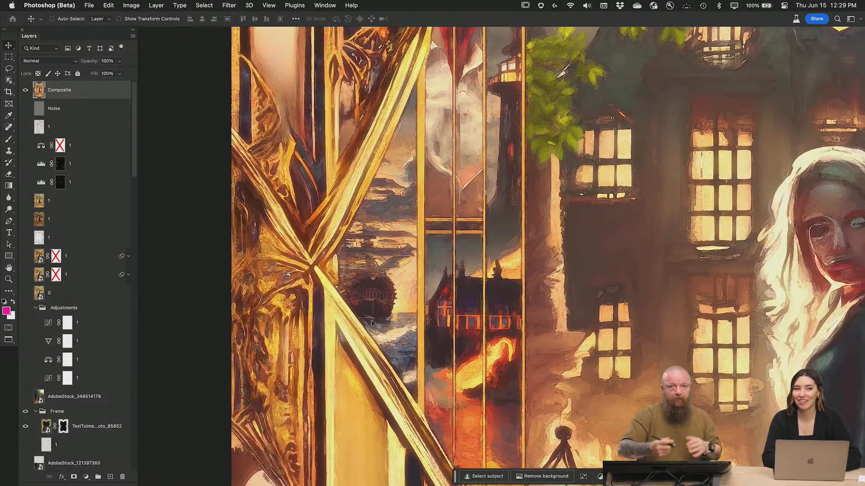
scroll(439, 265, "up", 3)
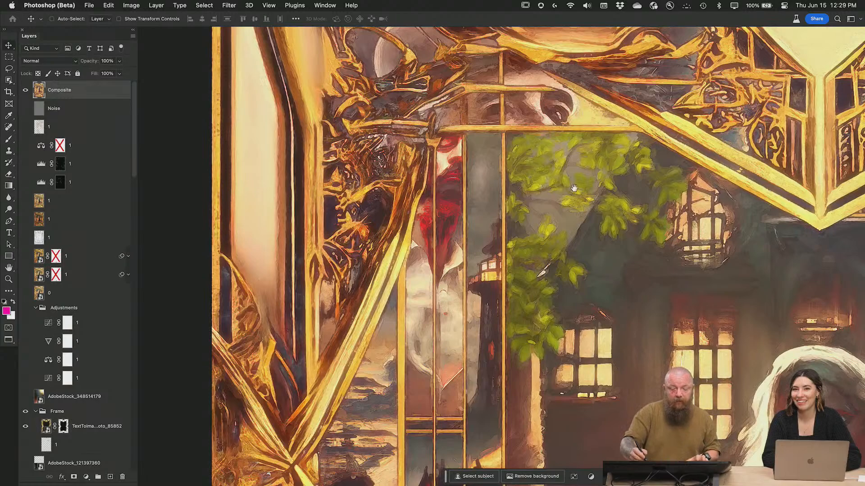
scroll(556, 350, "up", 5)
scroll(556, 349, "up", 2)
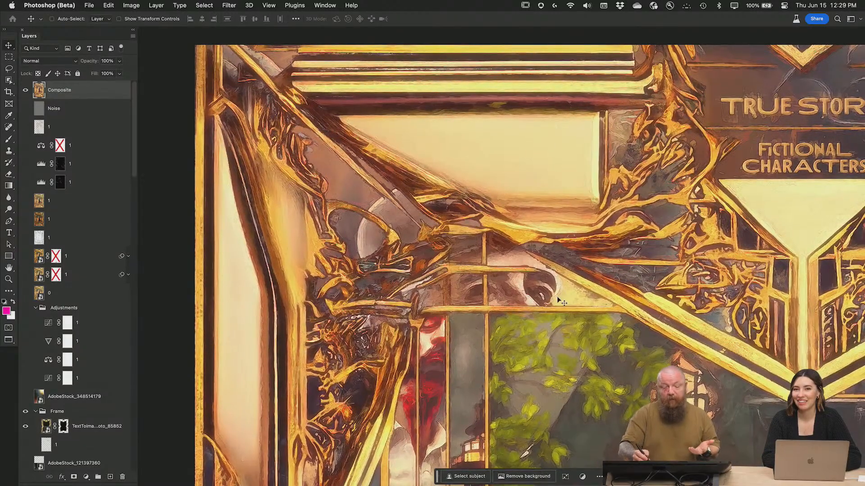
Examine the central woman, her burning dress and the adjoining wolf and hatted-man panels at high magnification.
scroll(725, 351, "down", 10)
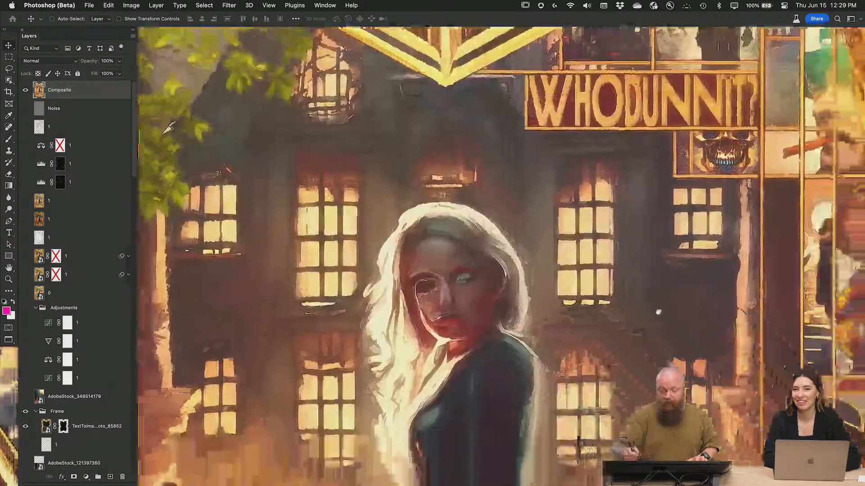
scroll(690, 291, "down", 2)
scroll(701, 283, "down", 15)
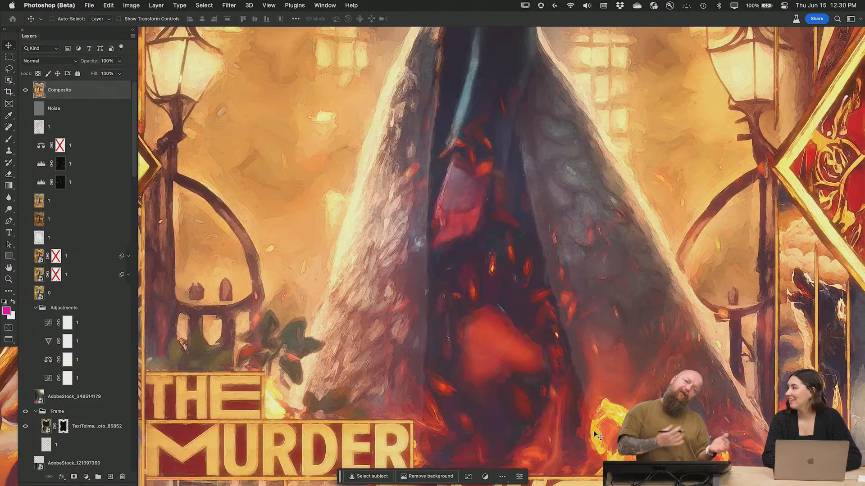
left_click_drag(782, 358, 590, 350)
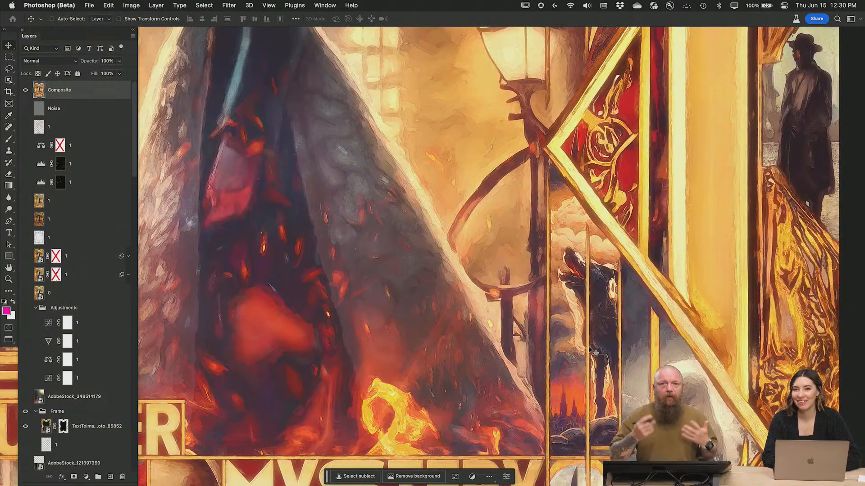
scroll(590, 349, "up", 6)
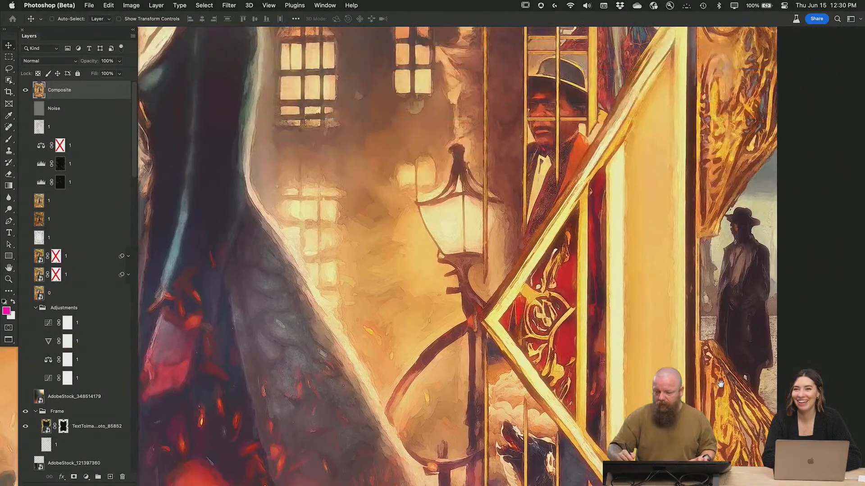
Examine the poster's upper right panels, the WHODUNNIT? lettering and the top frame up close, and fit the whole poster in view.
left_click_drag(734, 112, 726, 413)
scroll(580, 305, "up", 8)
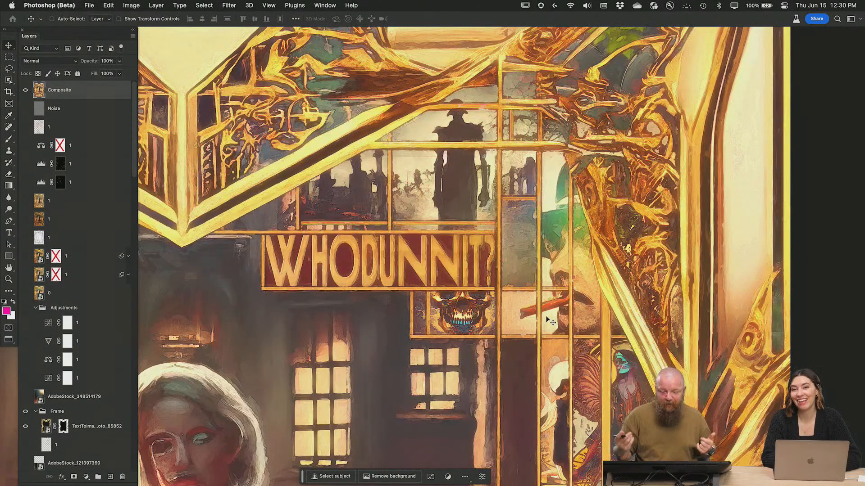
left_click_drag(544, 268, 535, 302)
left_click_drag(505, 250, 717, 365)
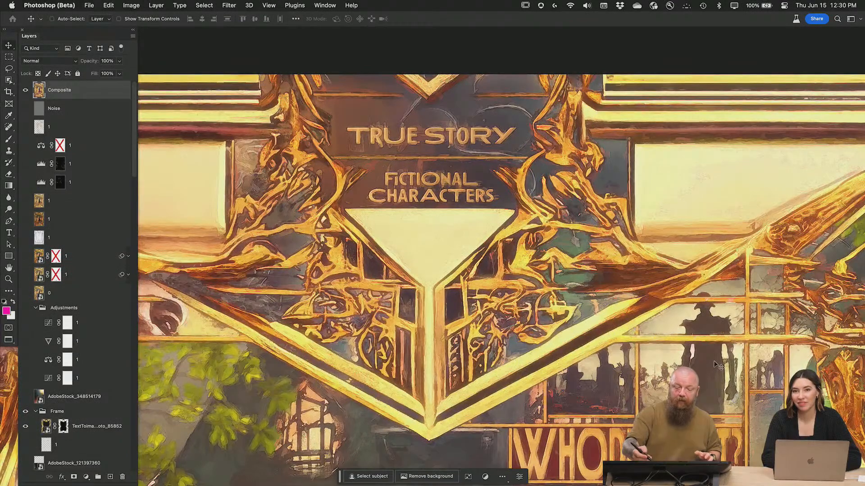
scroll(716, 365, "down", 10)
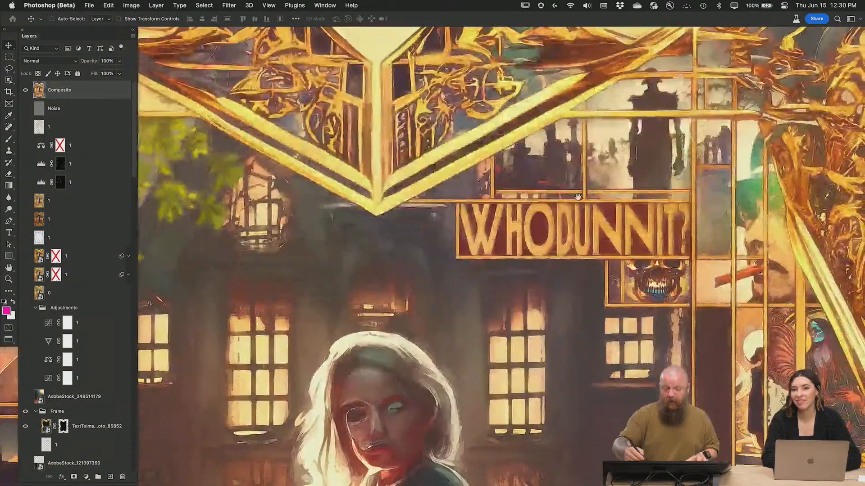
key("super+0")
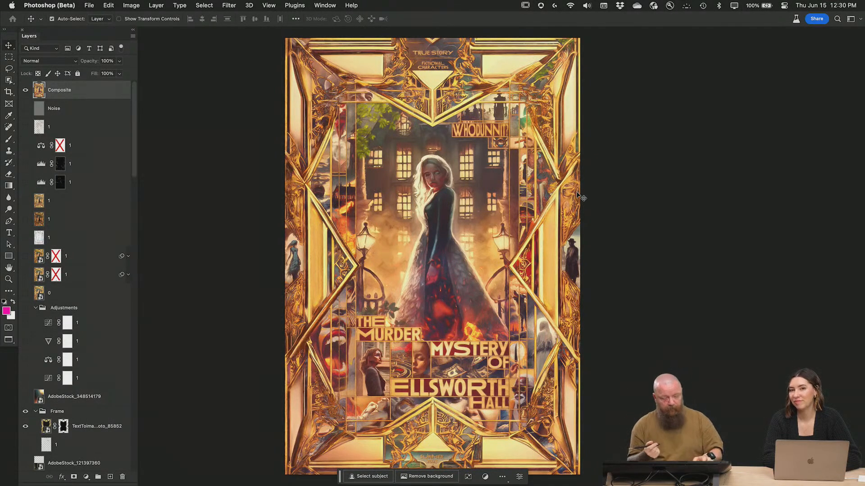
Switch to Finder and preview the generated woman-and-house images in Assets, from the selected image through the pale-haired woman between two lamp posts.
key("super+Tab")
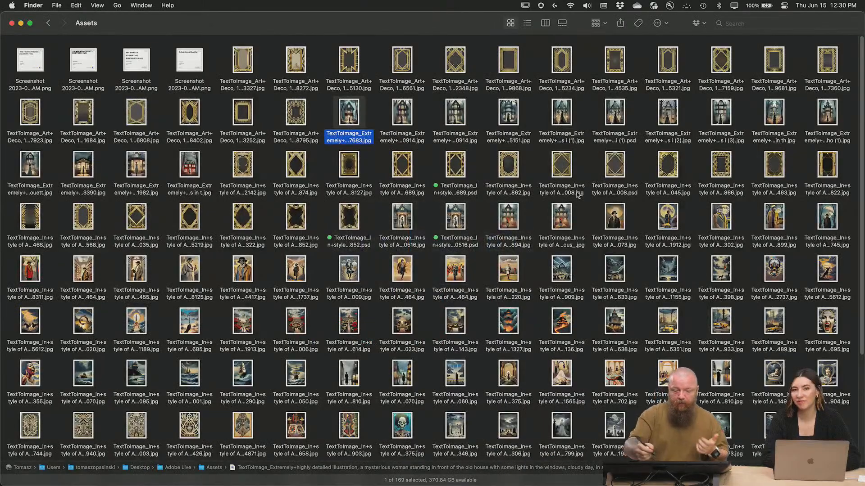
key("space")
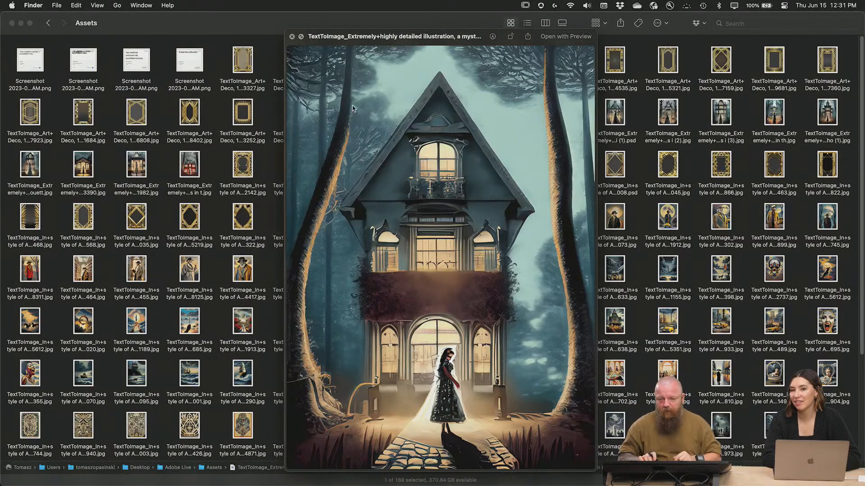
key("Right")
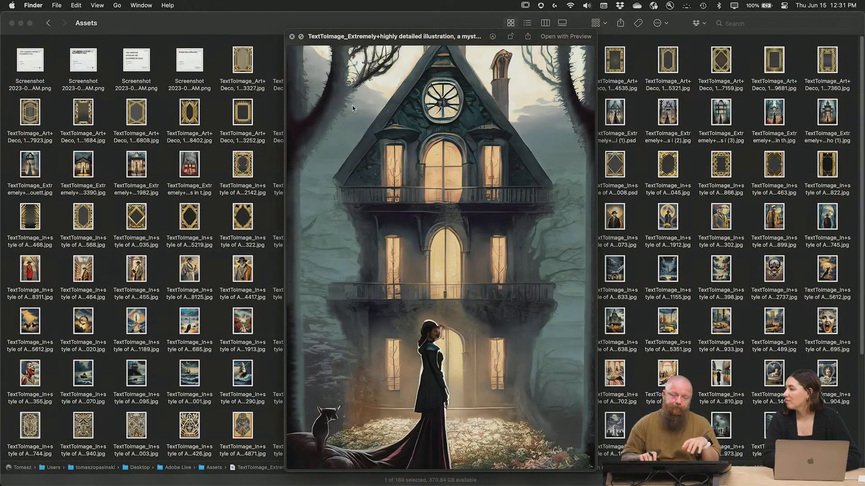
key("Right")
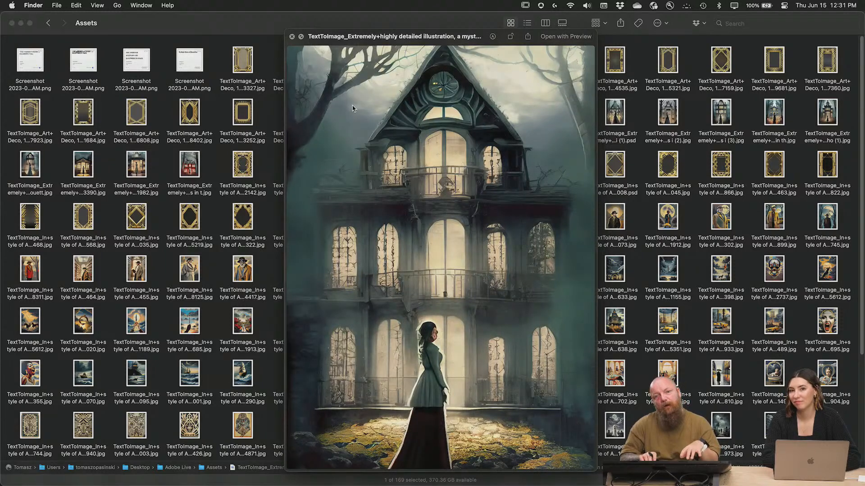
key("Right")
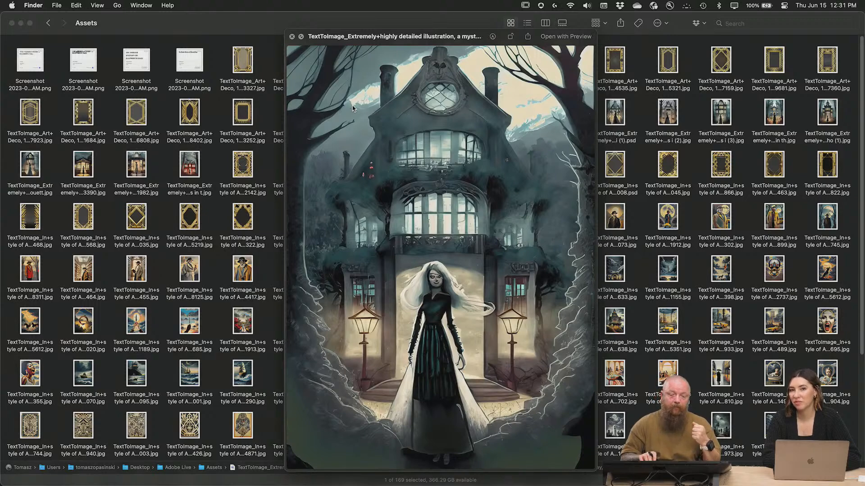
key("Right")
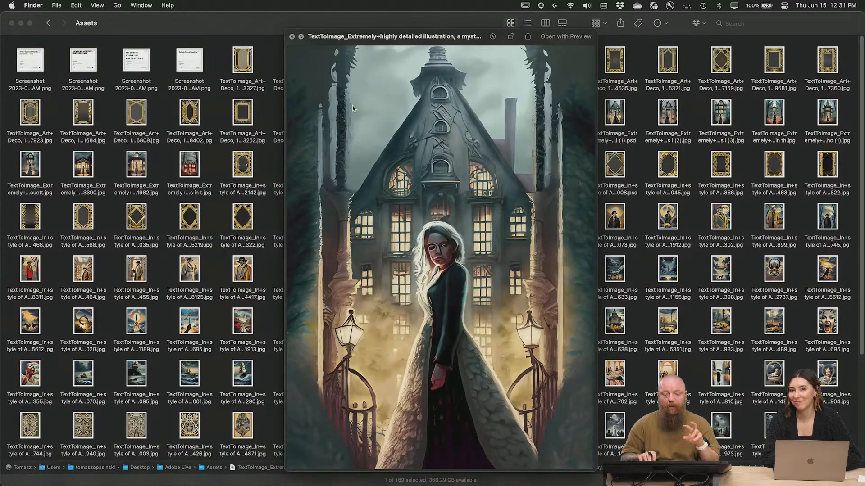
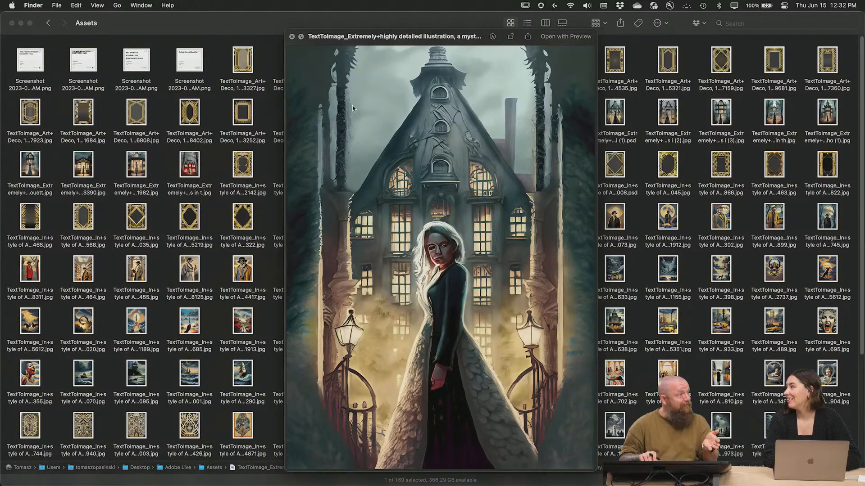
Preview the remaining woman-and-house variations in that row, ending with the image whose name ends in "ho (1).jpg", and close the preview.
key("Right")
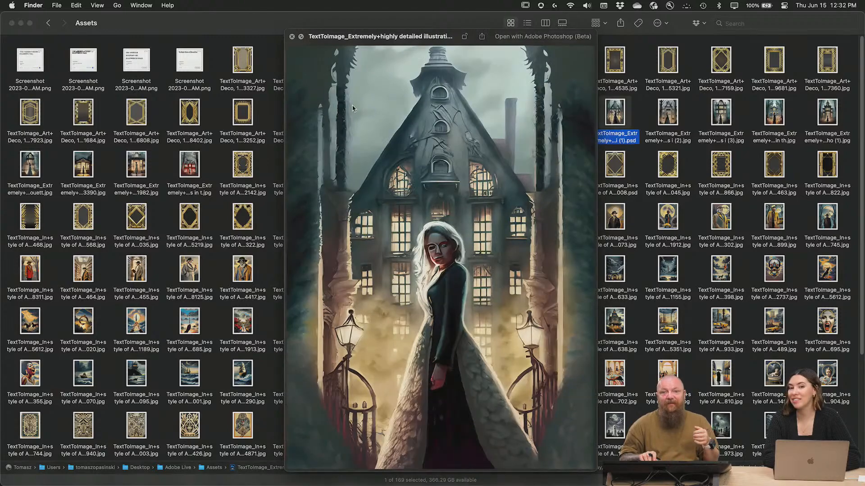
key("Right")
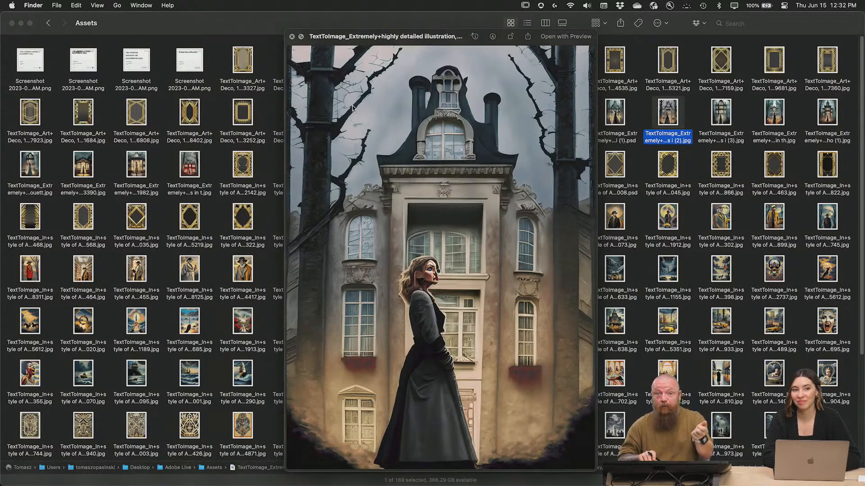
key("Right")
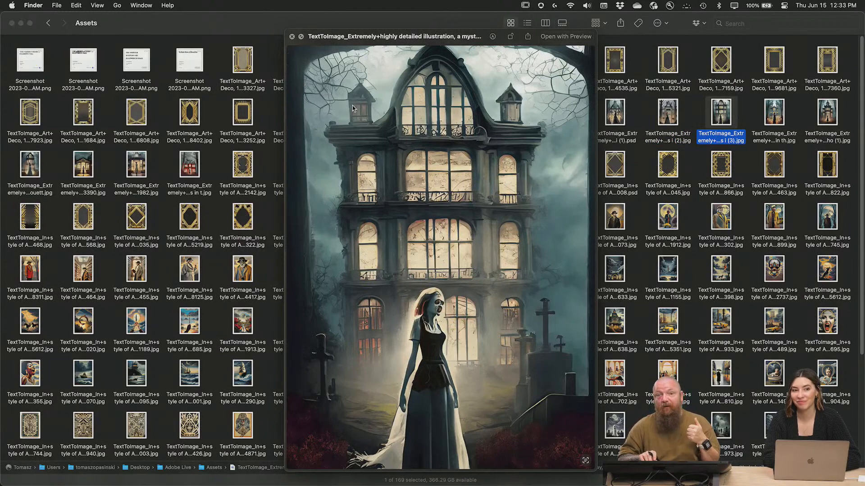
key("Right")
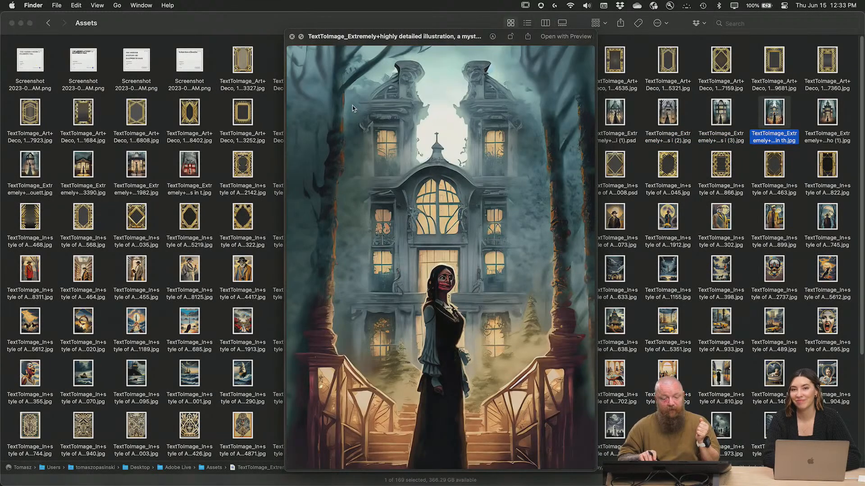
key("Right")
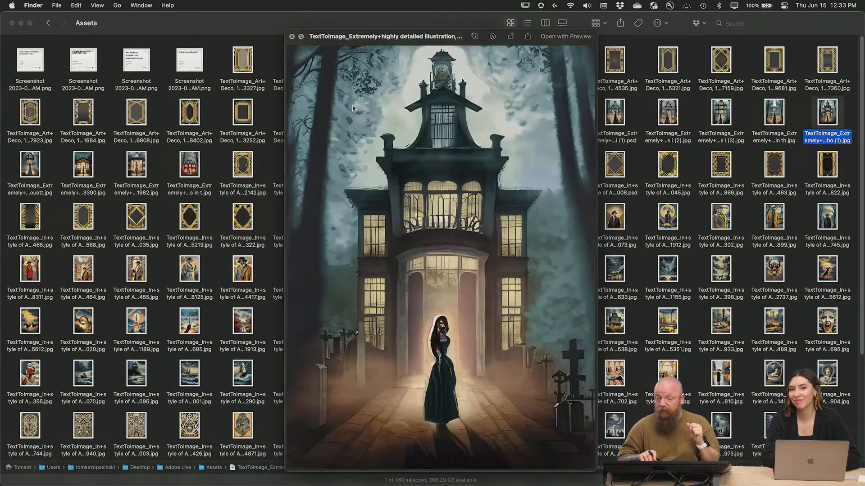
key("space")
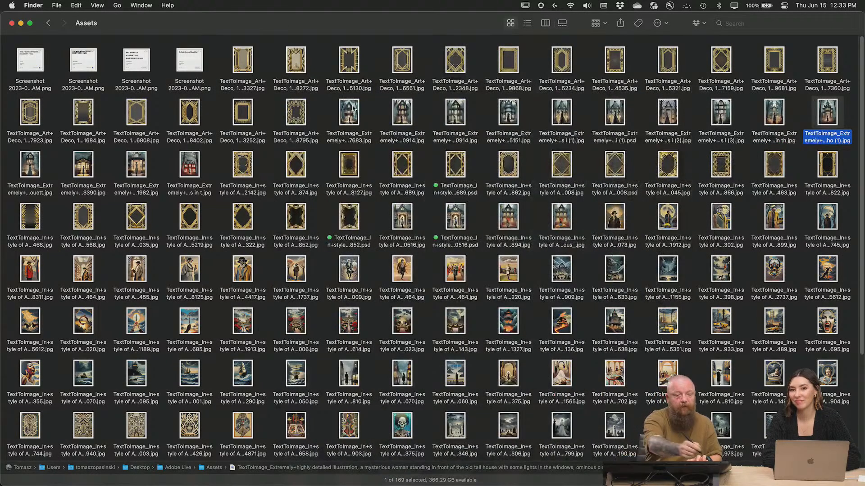
Preview the house images in the next row, from the one ending in "ouett.jpg" to the one ending in "1982.jpg".
left_click(29, 170)
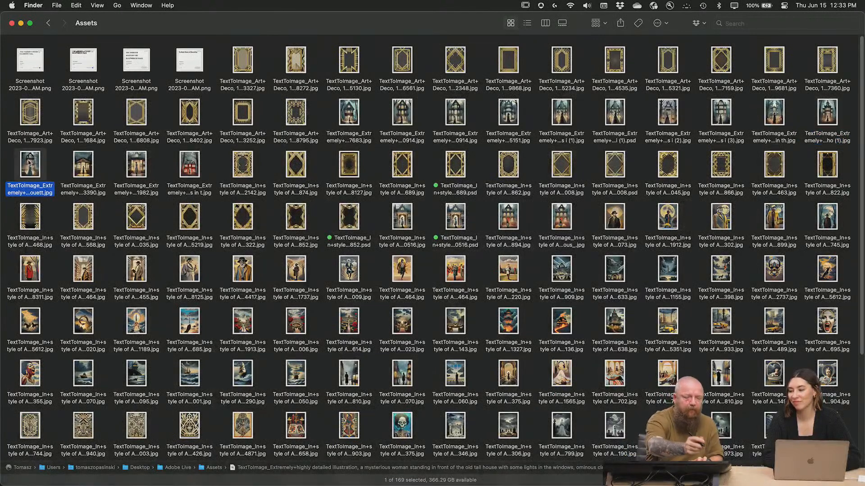
key("space")
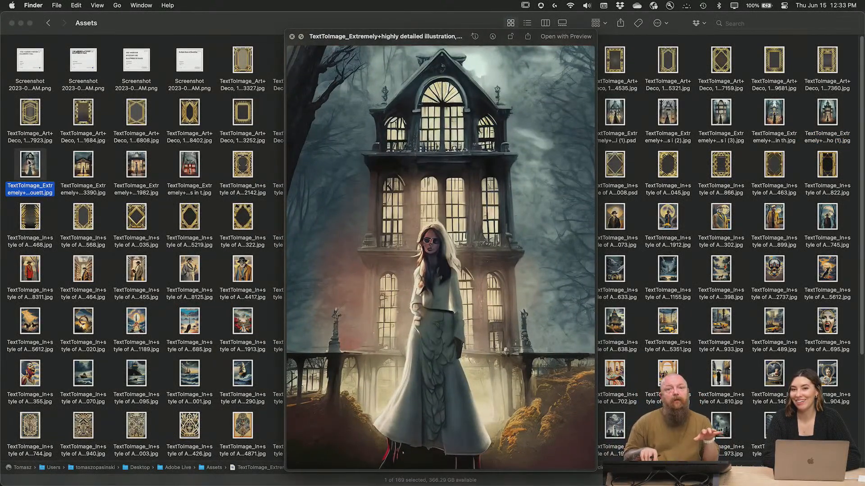
key("Right")
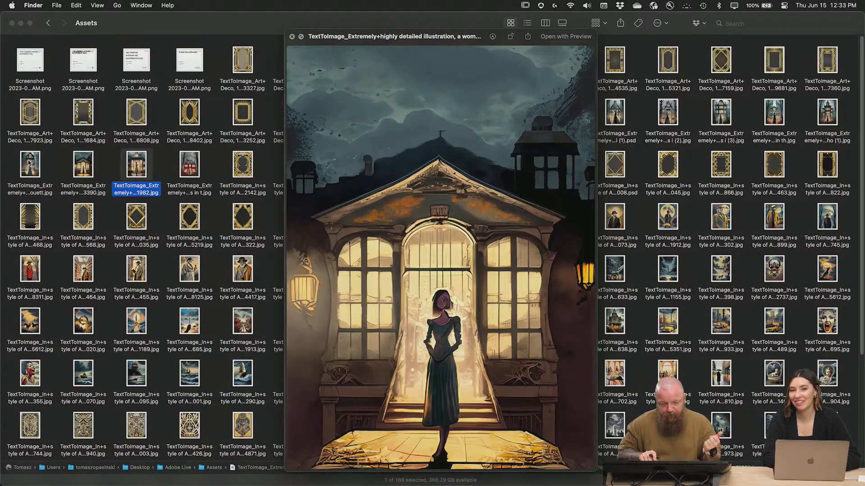
key("Right")
key("space")
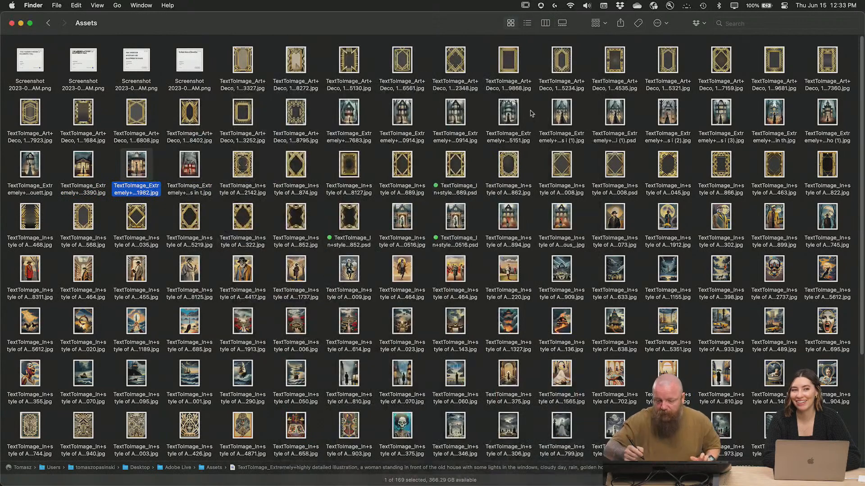
Preview the image whose name ends in "s i (1).jpg" and copy its full file name, which contains the prompt.
left_click(557, 111)
key("space")
key("space")
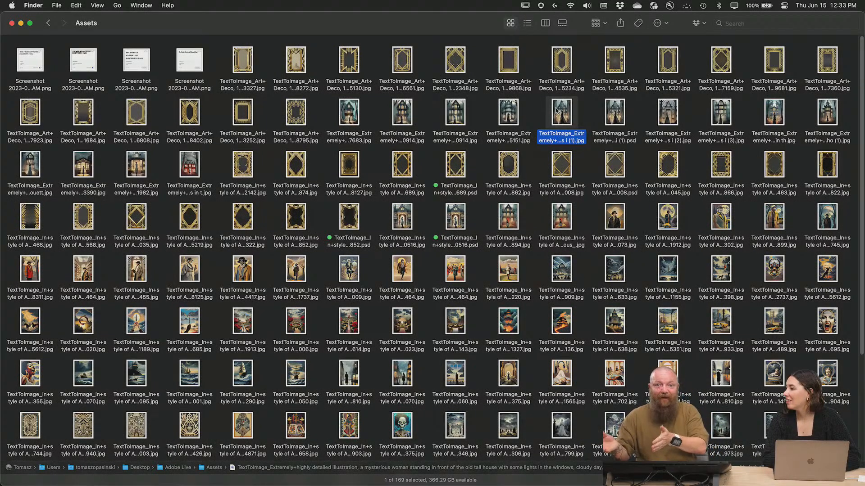
key("Return")
key("super+c")
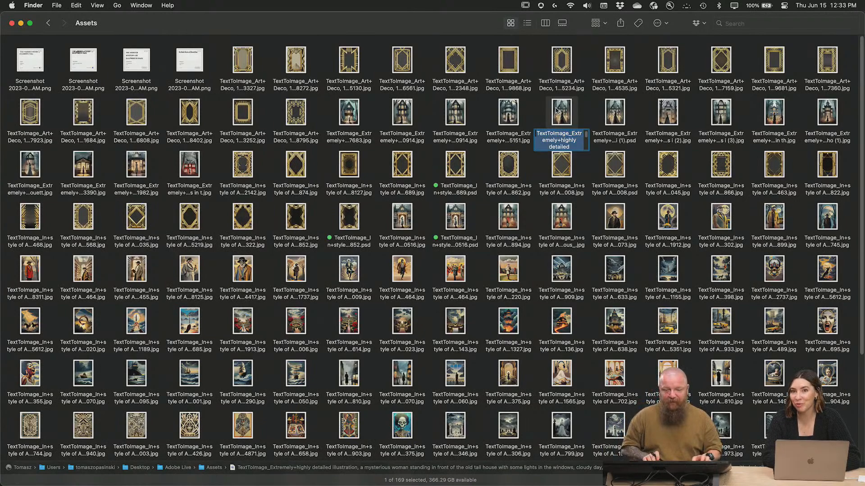
Switch to Adobe Firefly in Chrome and remove the Digital art, Graffiti, Hyper realistic, Concept art and Art styles from the prompt.
key("super+Tab")
key("super+Tab")
key("super+Tab")
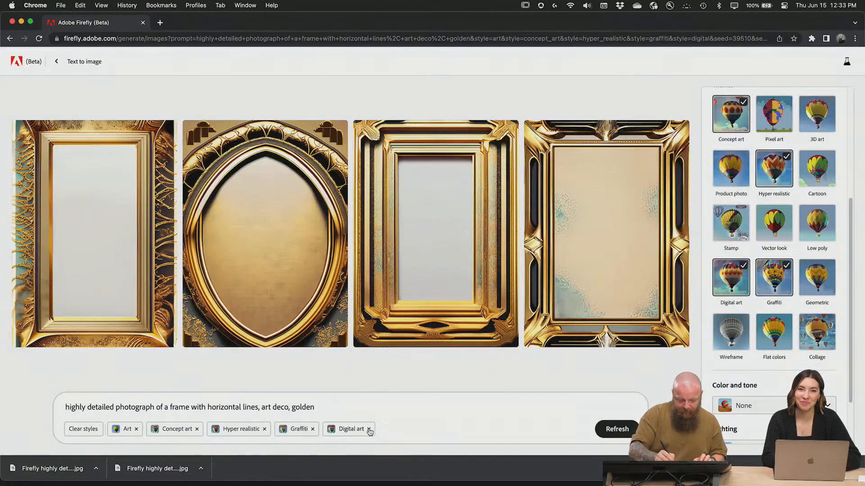
left_click(313, 429)
left_click(264, 429)
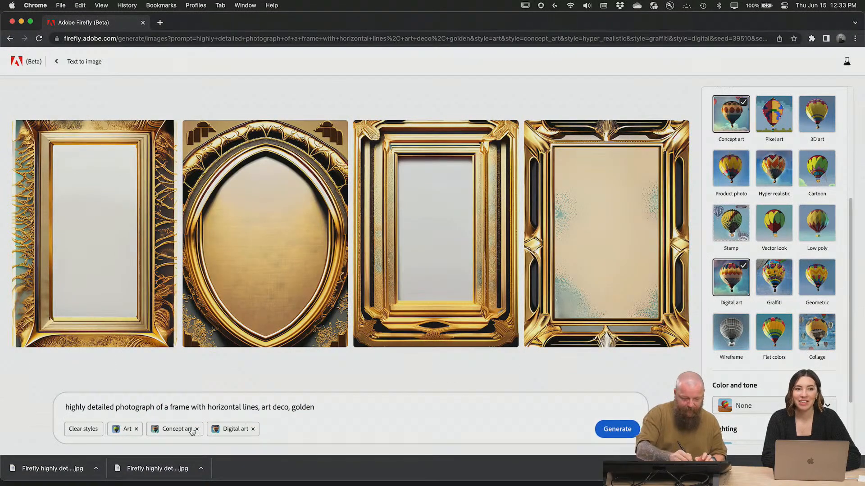
left_click(197, 429)
left_click(136, 429)
left_click(152, 429)
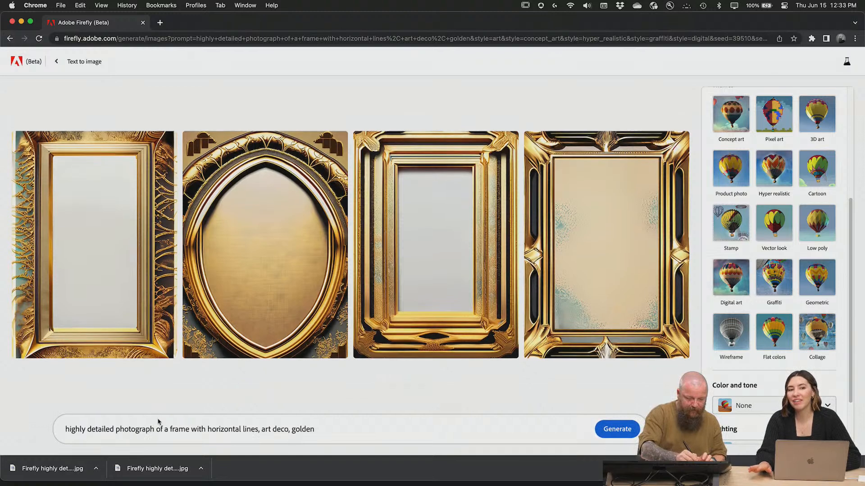
Replace the frame prompt with the copied image file name and trim its end so it finishes with "with dark silhouettes".
triple_click(161, 428)
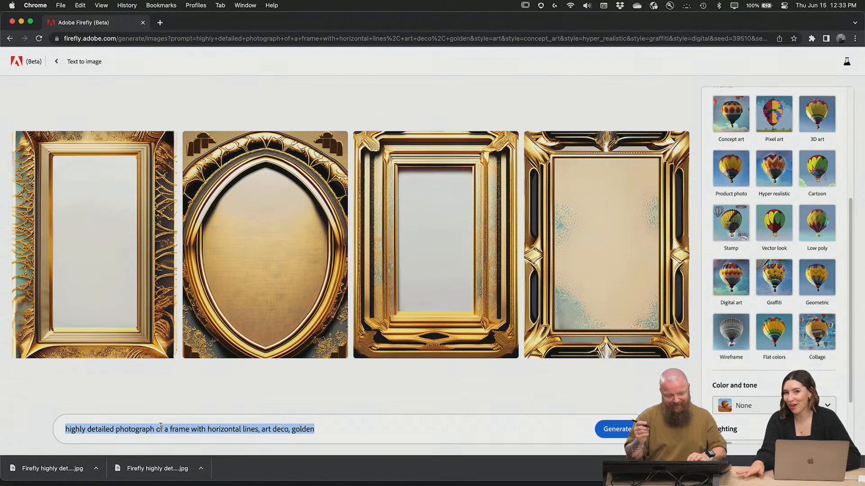
key("super+v")
key("BackSpace")
key("BackSpace")
key("BackSpace")
key("BackSpace")
key("BackSpace")
key("BackSpace")
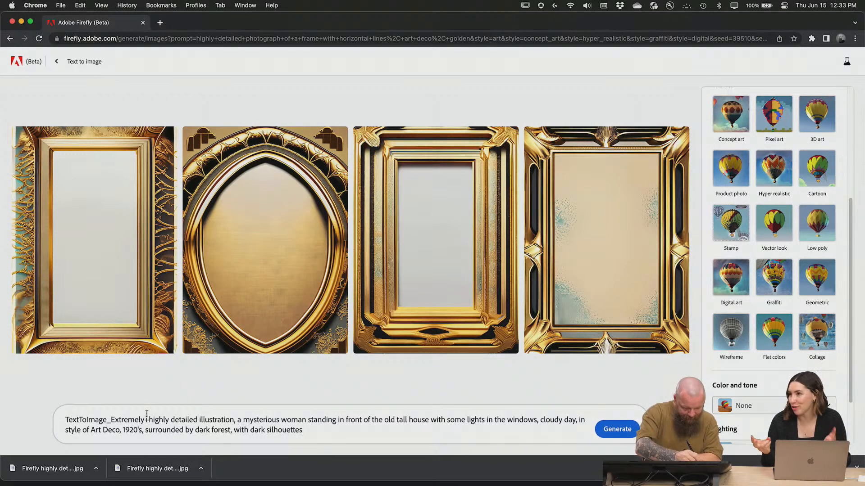
Remove the "TextToImage_Extremely+" prefix from the prompt, generate the images and refresh them for another set.
left_click_drag(149, 419, 64, 419)
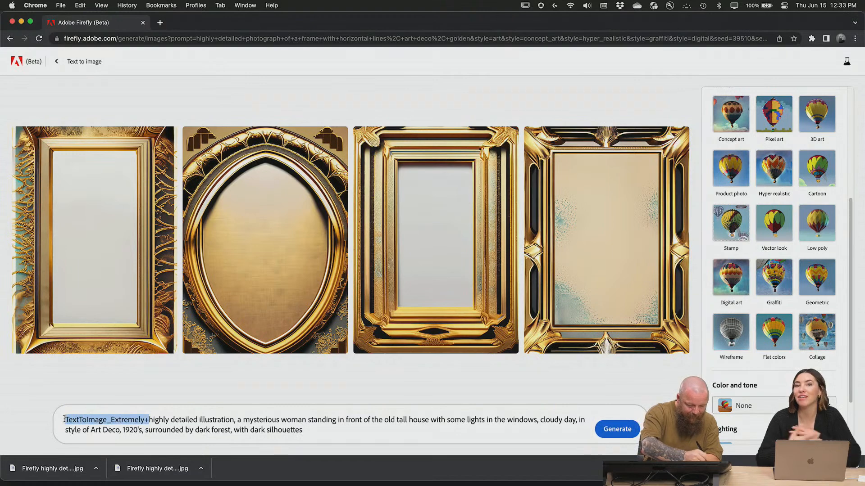
key("BackSpace")
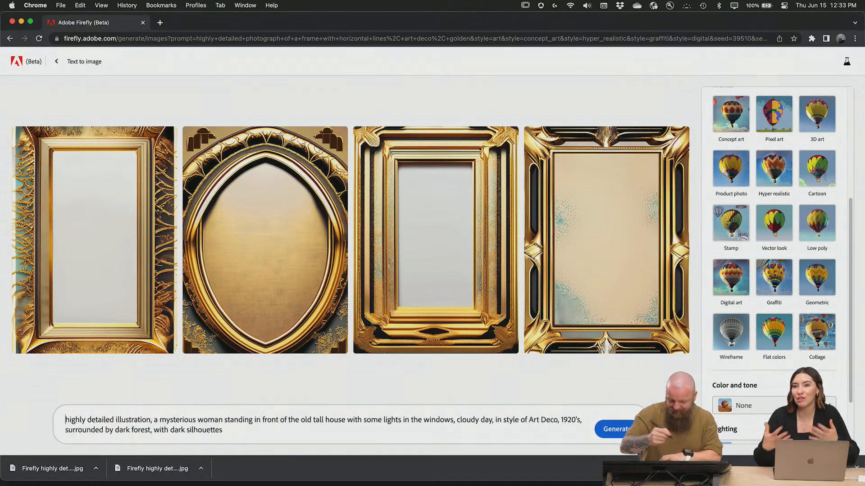
left_click(615, 430)
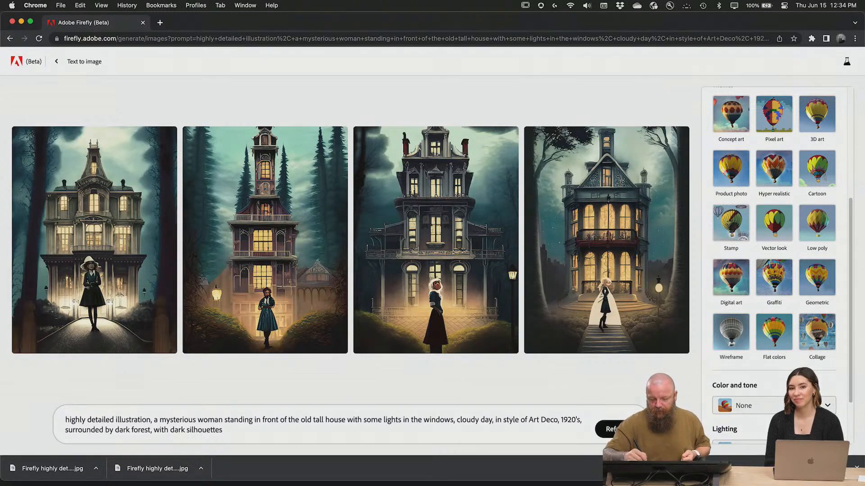
left_click(616, 428)
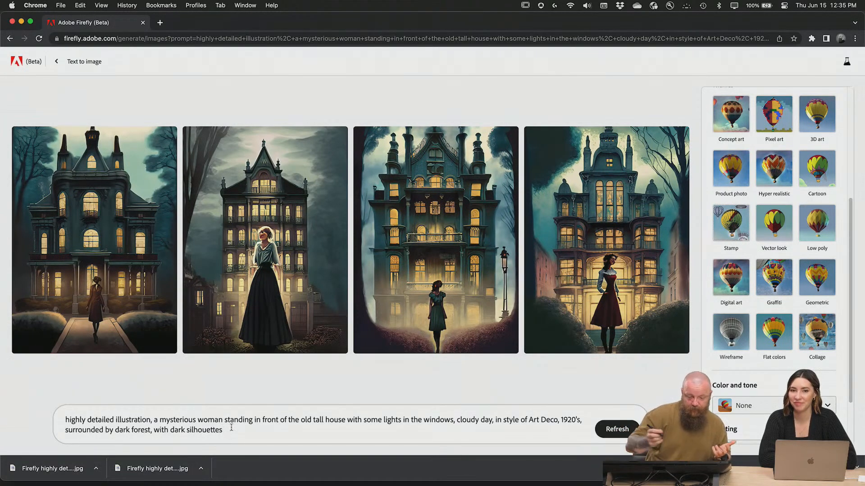
Change the prompt's ending to "surrounded by dark ancient forest with mushrooms", then generate the images and refresh them for another set.
key("BackSpace")
key("BackSpace")
key("BackSpace")
key("BackSpace")
key("BackSpace")
key("BackSpace")
key("BackSpace")
key("BackSpace")
key("BackSpace")
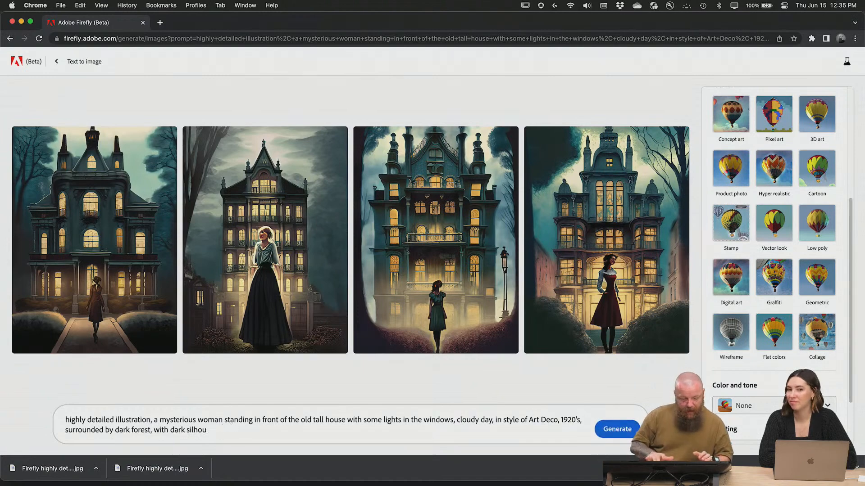
key("BackSpace")
key("BackSpace")
key("BackSpace")
key("BackSpace")
key("BackSpace")
key("BackSpace")
key("BackSpace")
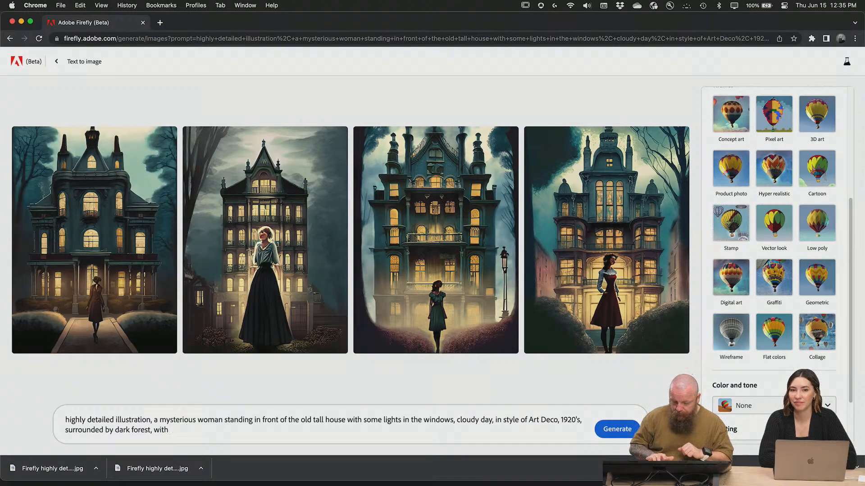
key("BackSpace")
key("BackSpace")
key("BackSpace")
key("BackSpace")
key("BackSpace")
key("BackSpace")
key("BackSpace")
key("BackSpace")
key("BackSpace")
key("BackSpace")
key("BackSpace")
key("BackSpace")
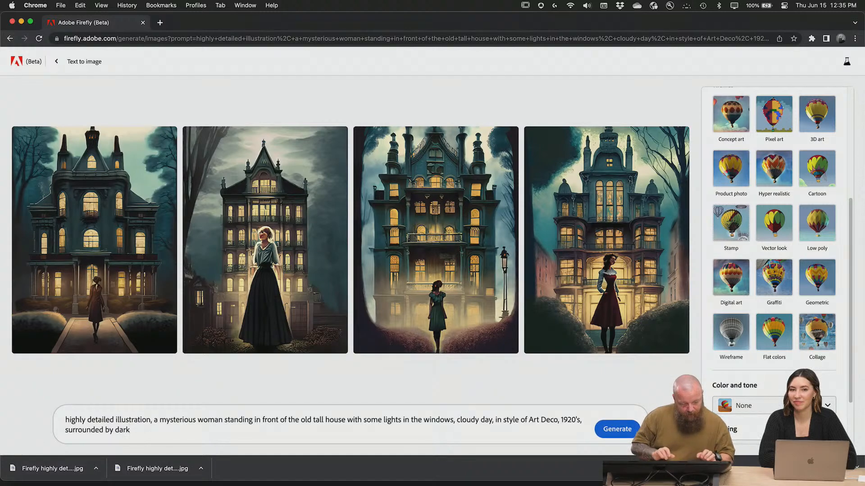
type("ancient f")
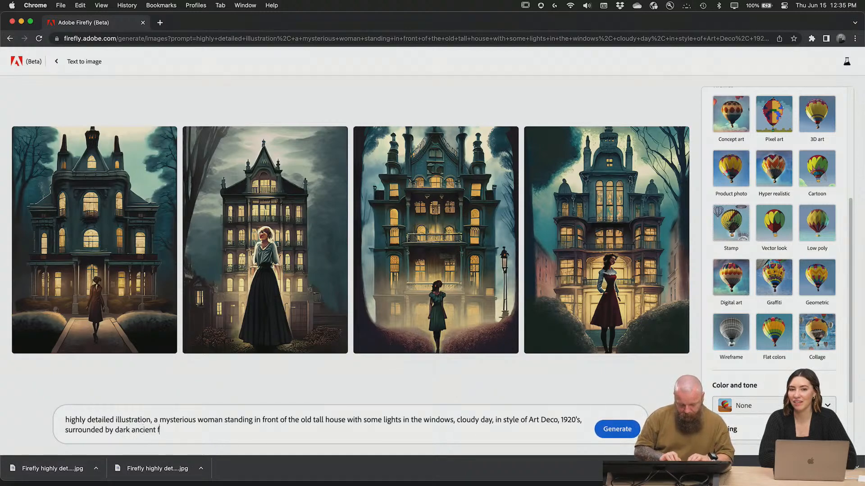
type("orest with ")
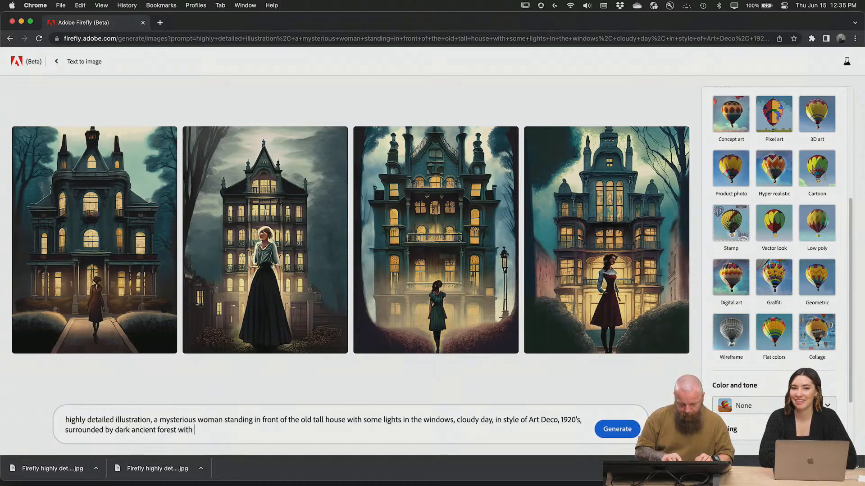
type("mushrooms")
key("Return")
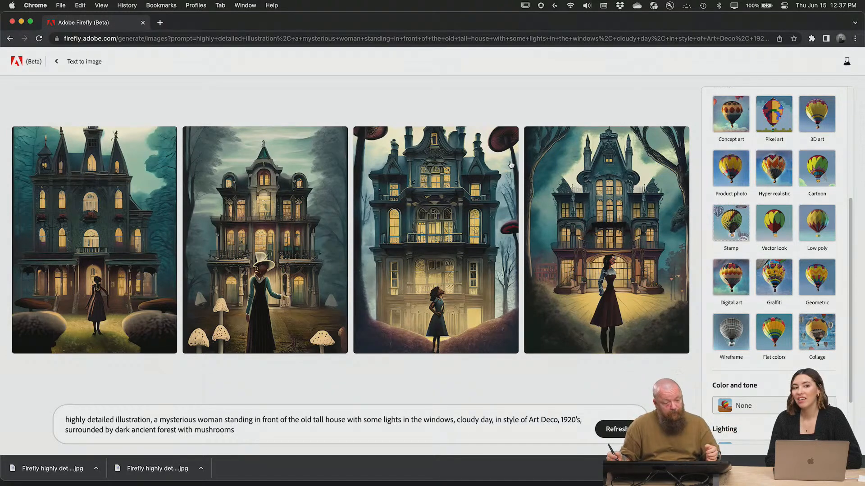
left_click(613, 429)
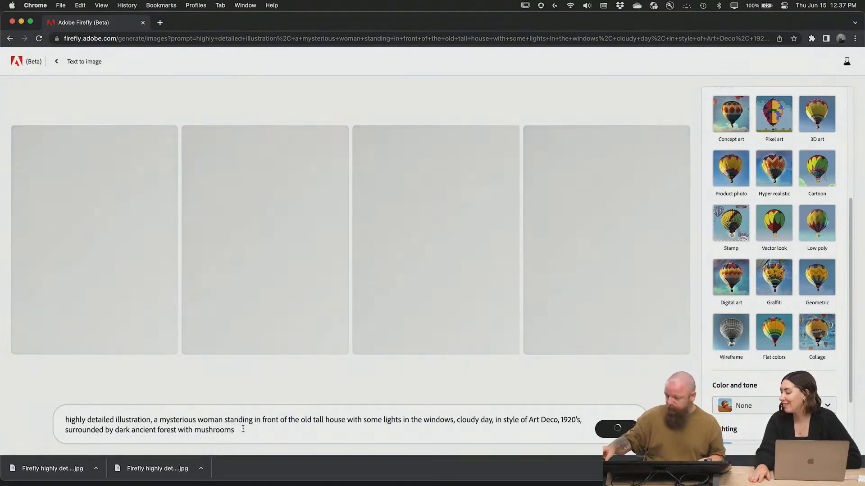
Append ", full moon behind the house" to the prompt and generate new images.
type(", ")
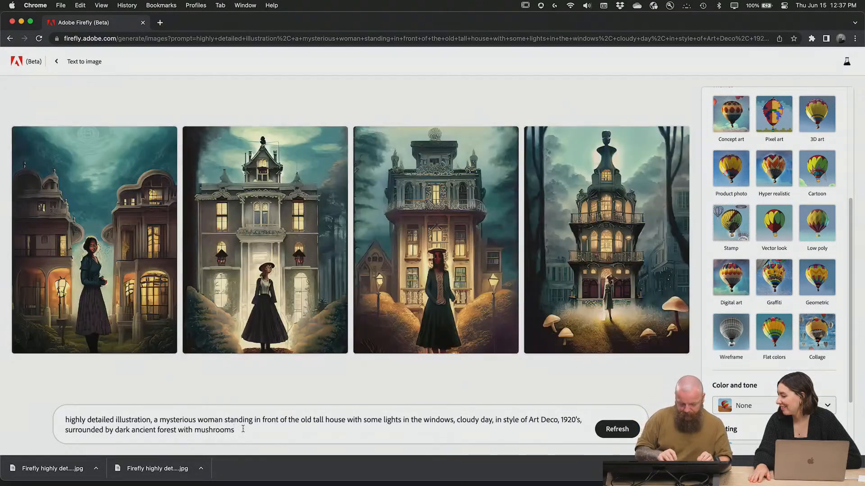
type("full m")
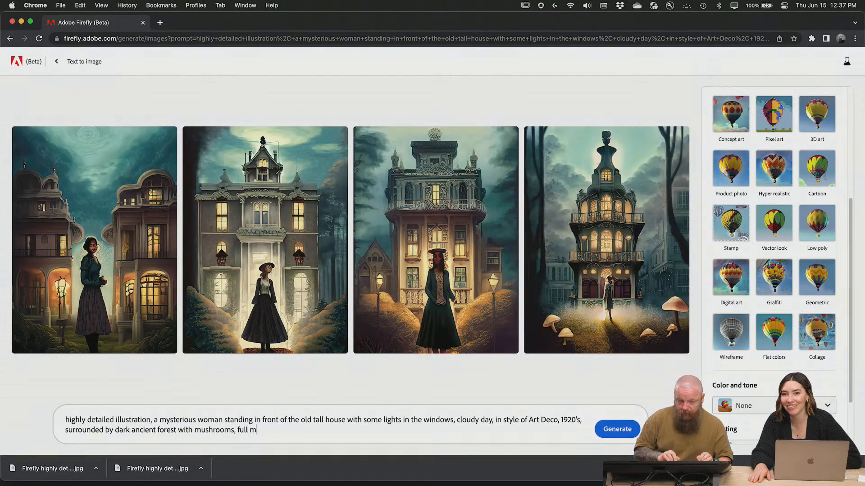
type("oon")
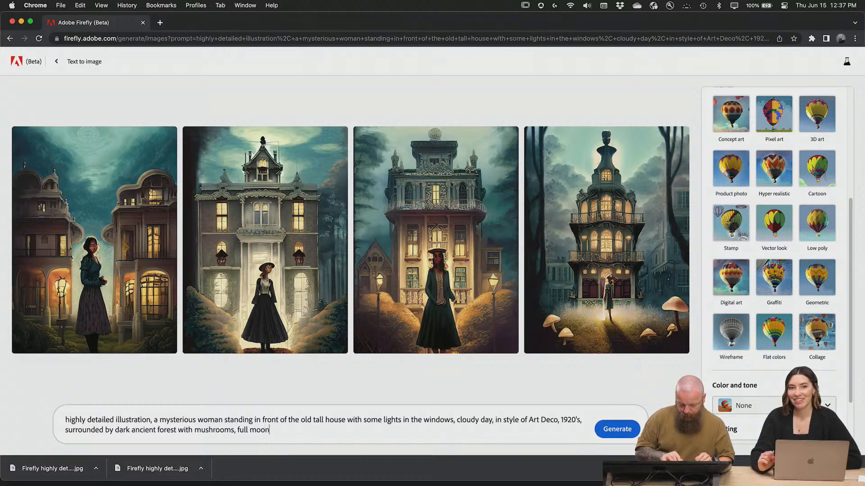
type(" behind the house")
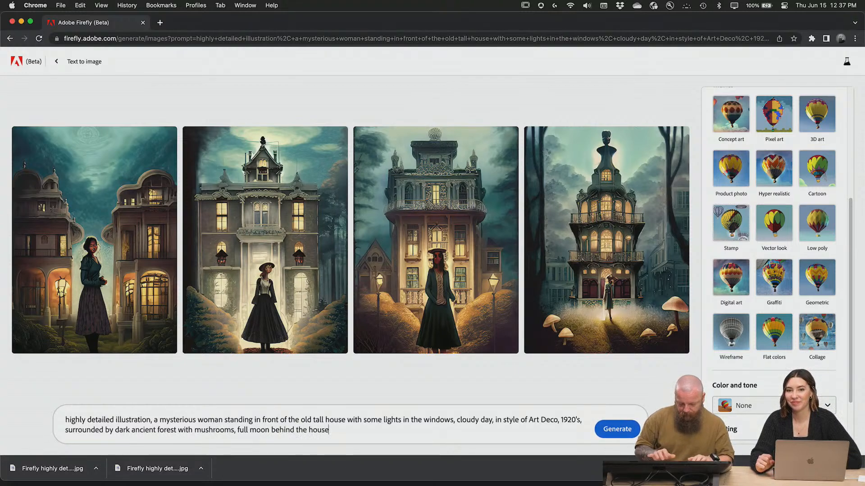
key("Return")
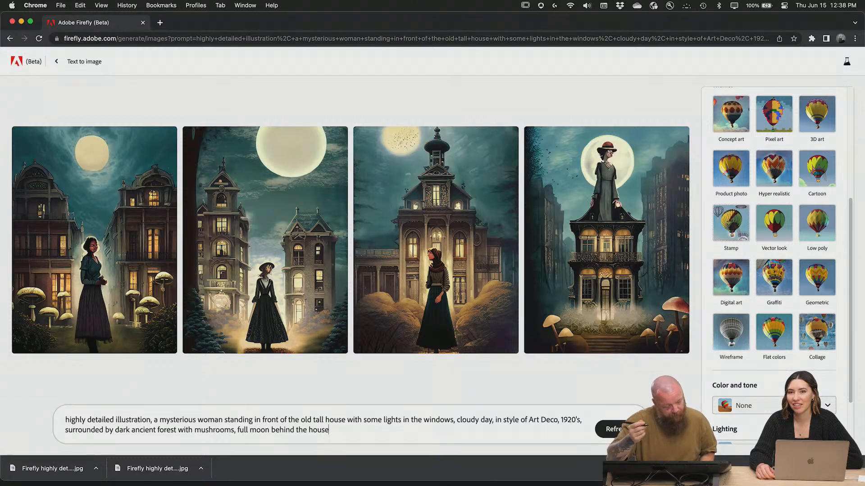
Apply the Hyper realistic and Concept art styles, generate the images and refresh them for another set.
left_click(777, 167)
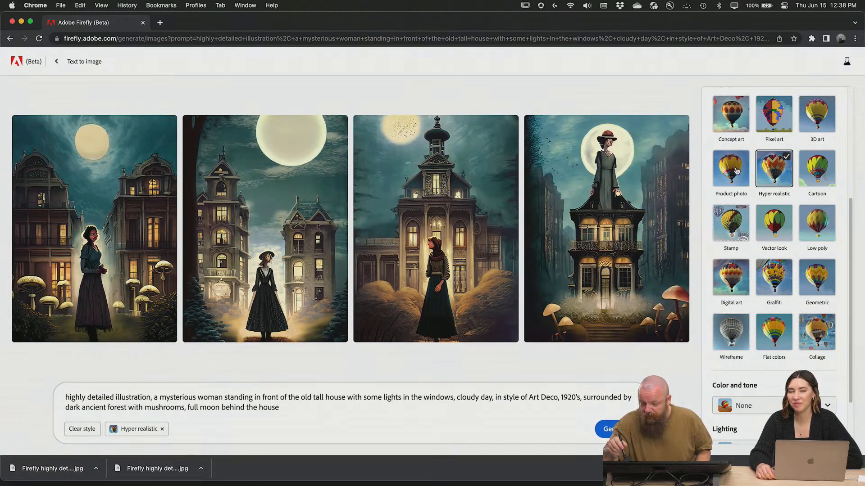
left_click(734, 120)
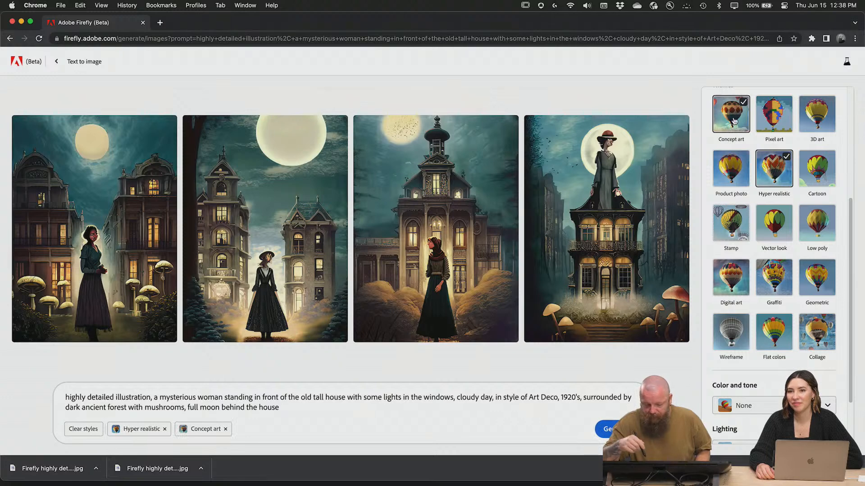
left_click(605, 429)
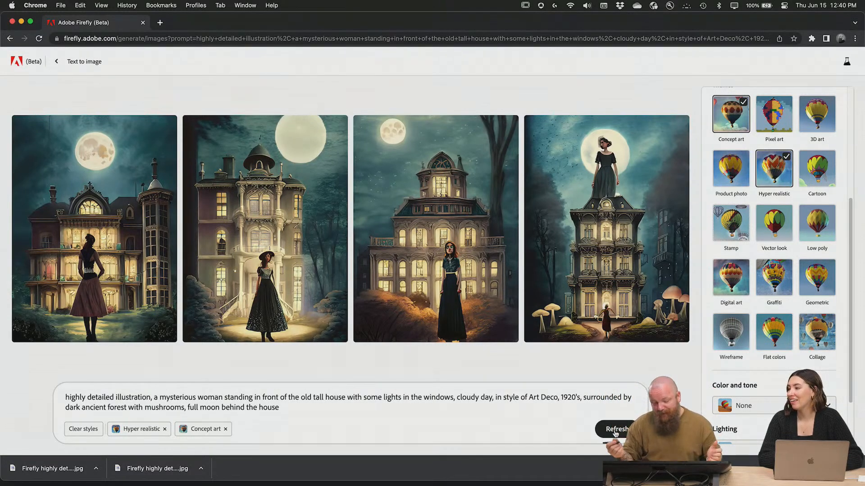
left_click(616, 433)
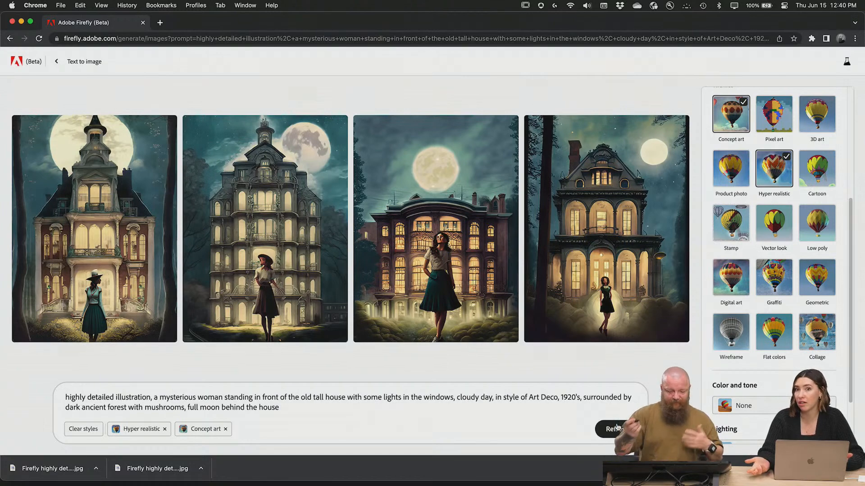
Append ", golden hour" to the end of the prompt and submit it.
left_click(289, 407)
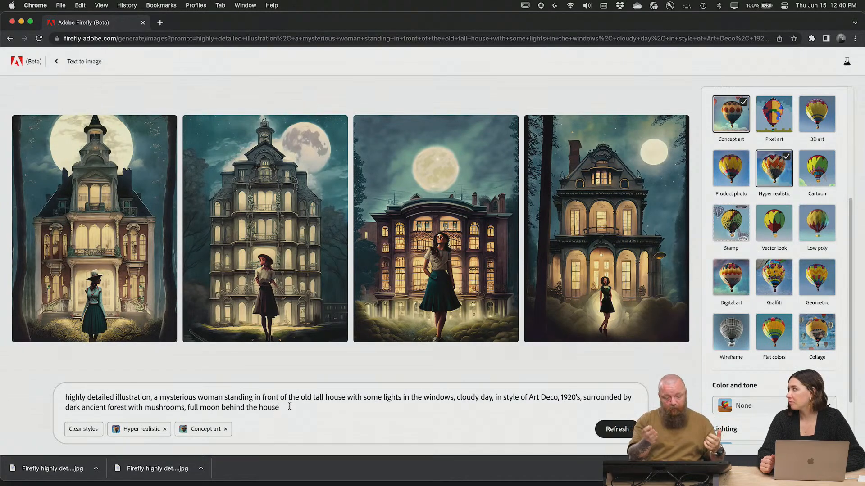
type(", ")
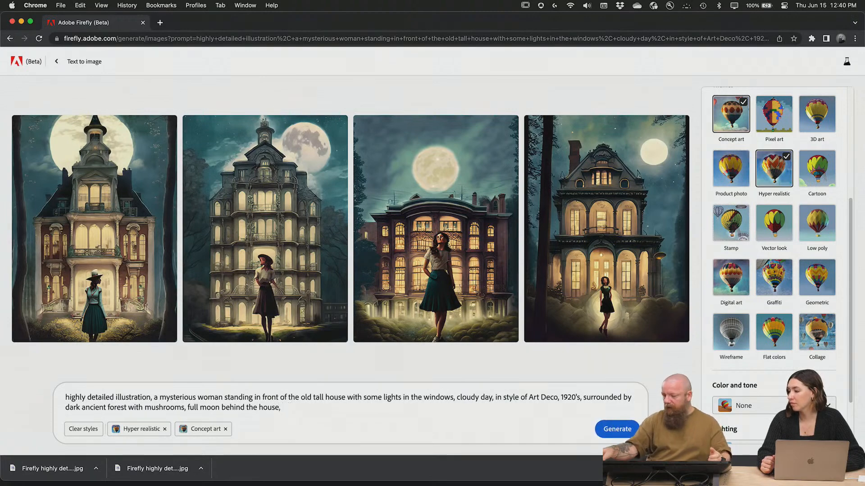
type("golden hour")
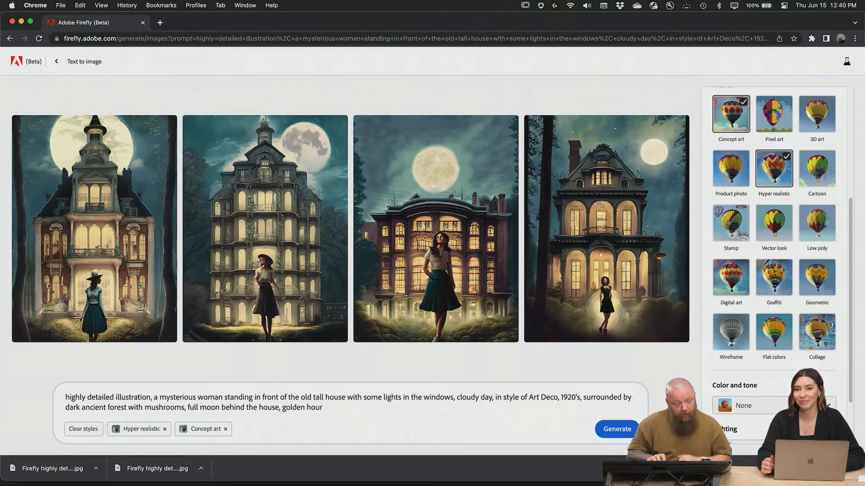
key("Return")
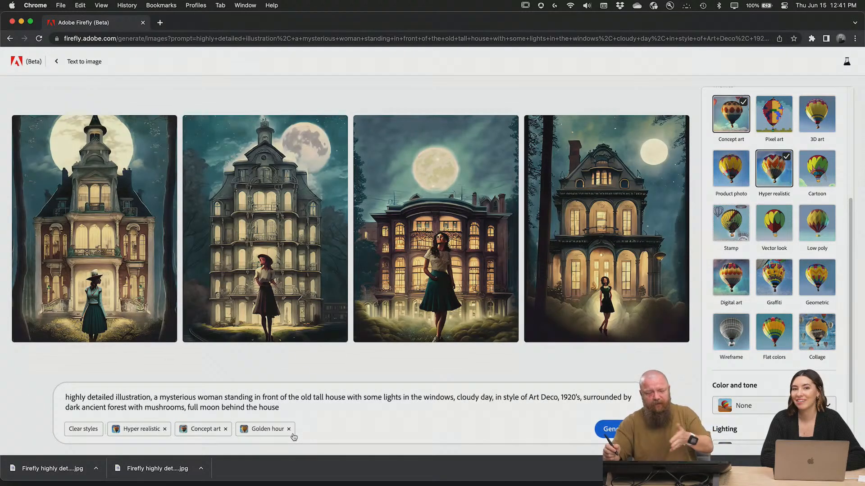
Set the lighting style to Dramatic lighting and review the other lighting options.
scroll(850, 216, "down", 1)
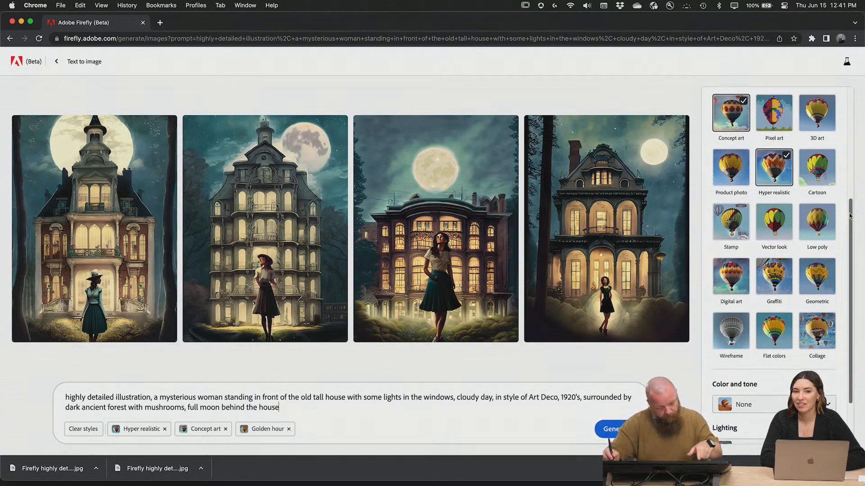
left_click_drag(849, 216, 849, 259)
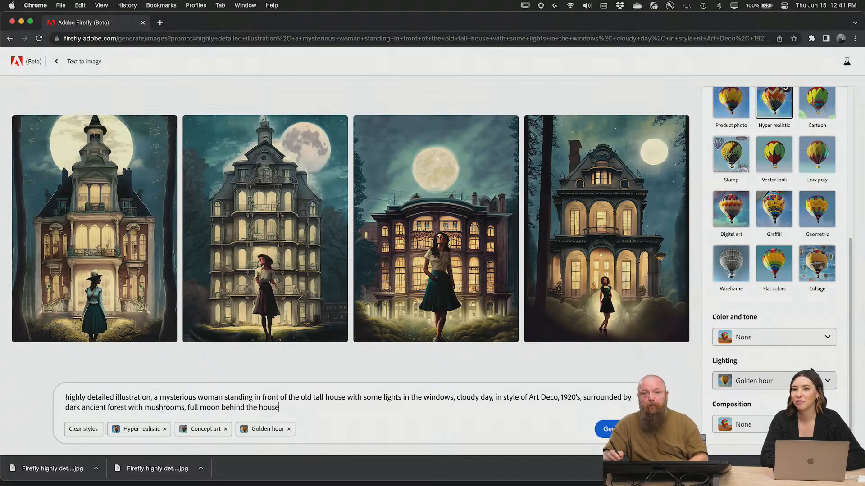
left_click(804, 381)
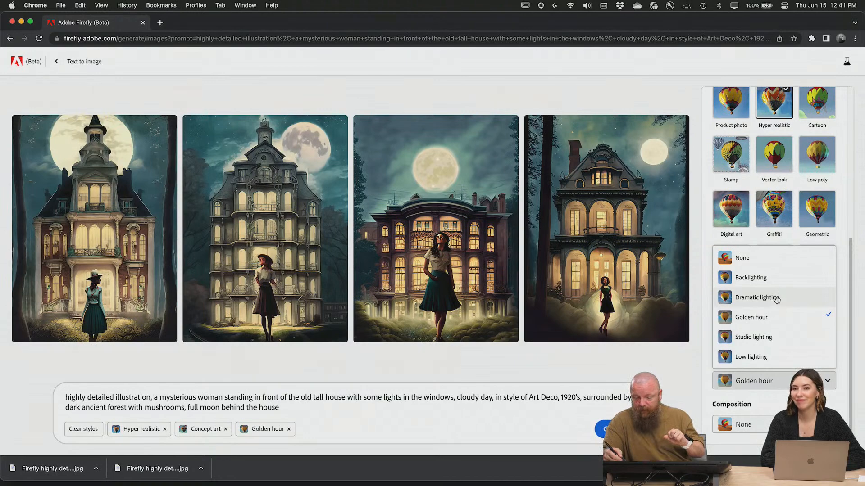
left_click(775, 301)
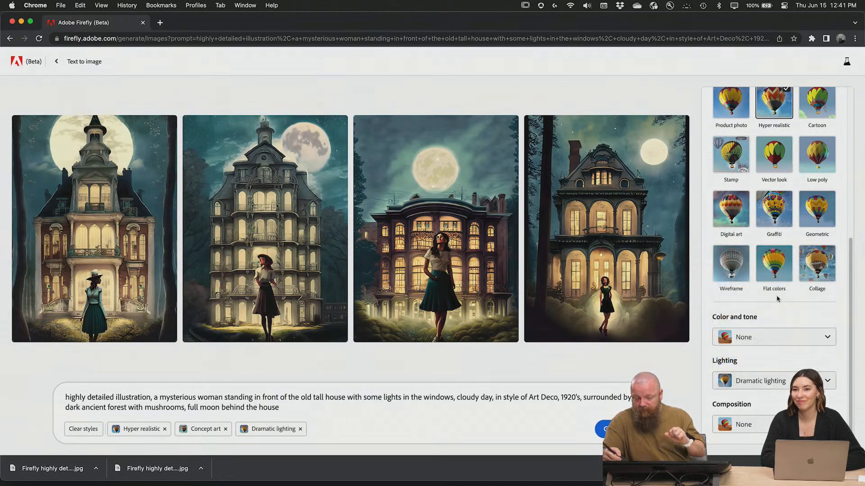
left_click(827, 382)
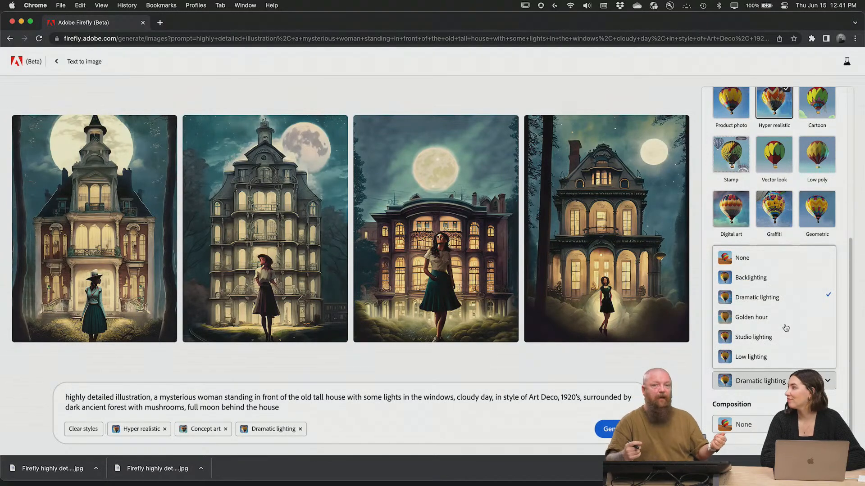
left_click(831, 381)
Set the color and tone to Warm tone and look through the composition options without choosing one.
left_click(820, 342)
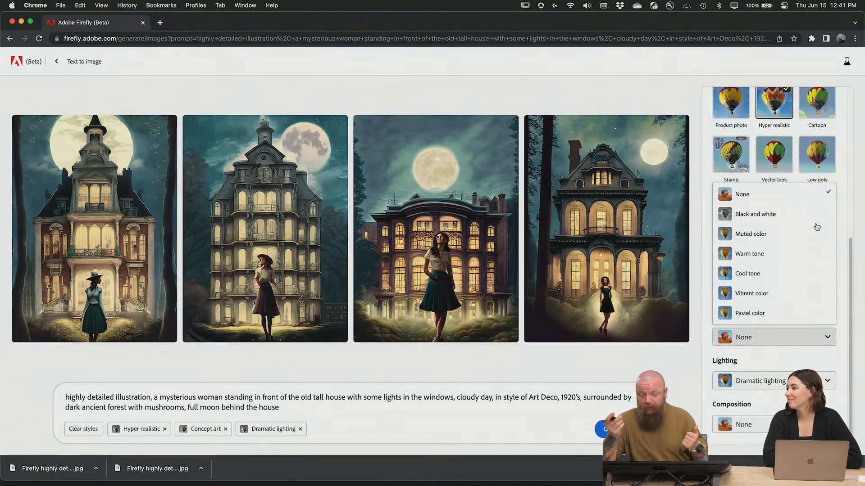
left_click(789, 255)
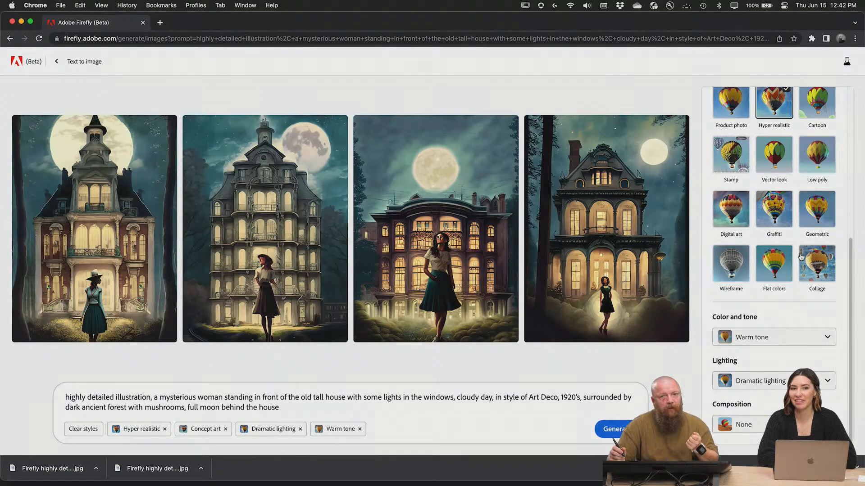
left_click(828, 425)
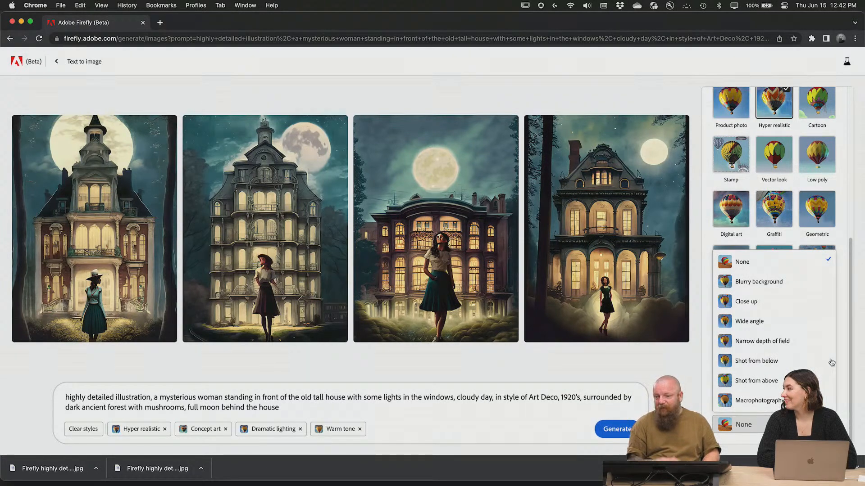
left_click(840, 175)
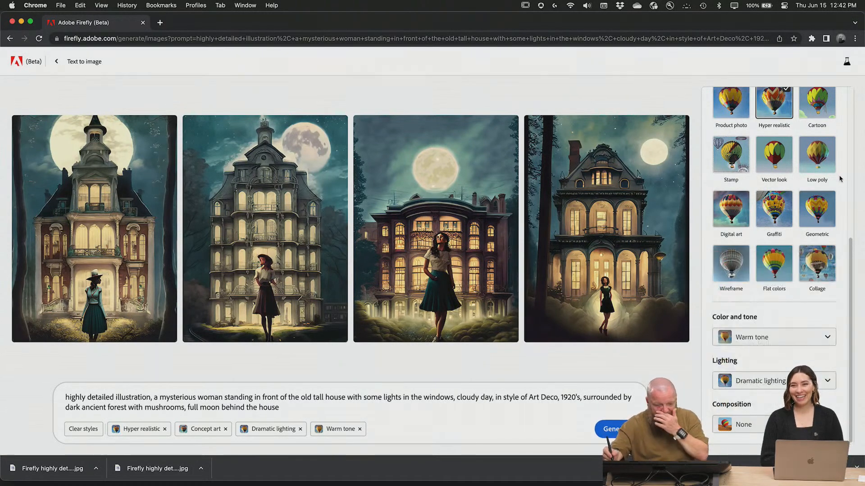
Switch to Photoshop, hide the poster's Composite layer and isolate the masked lighthouse layer ending in 50546.
key("super+Tab")
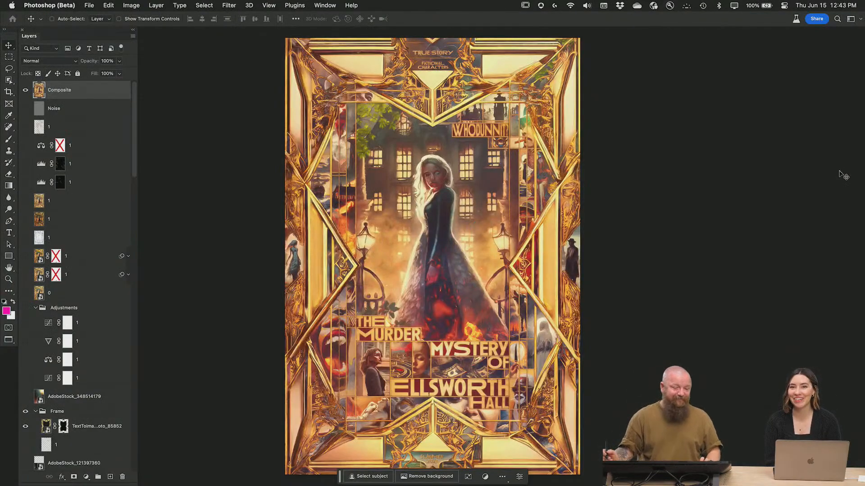
left_click(25, 90)
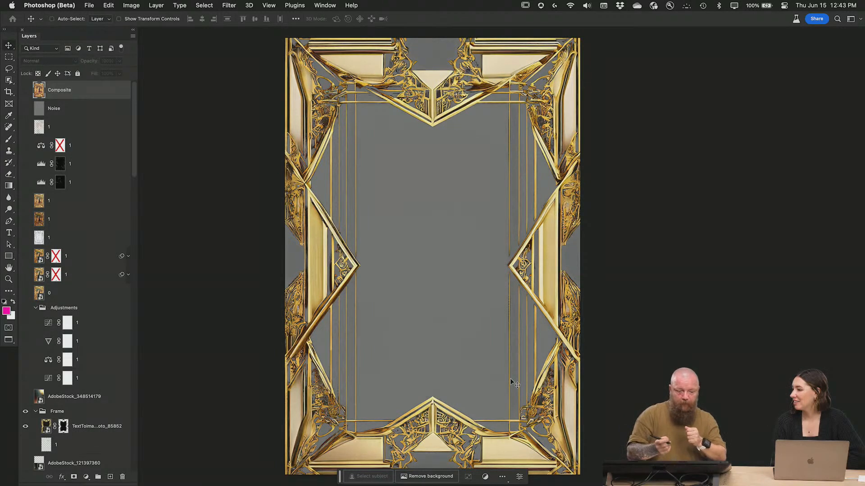
left_click_drag(133, 161, 139, 427)
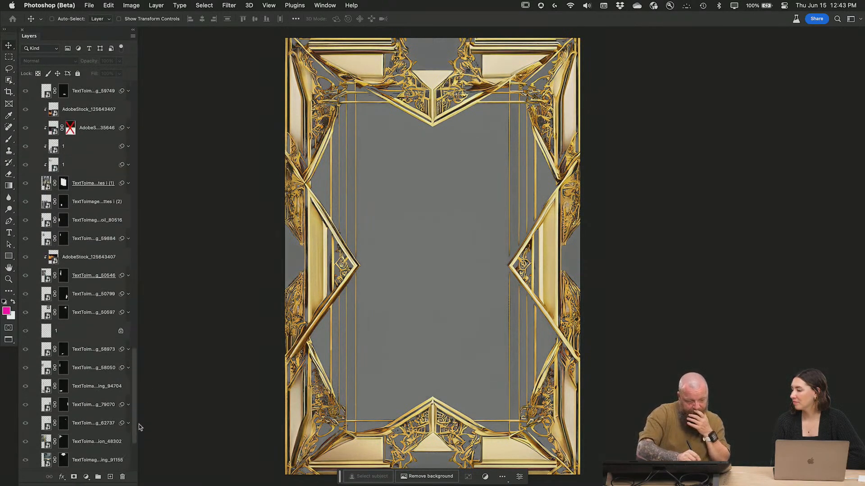
left_click(25, 276)
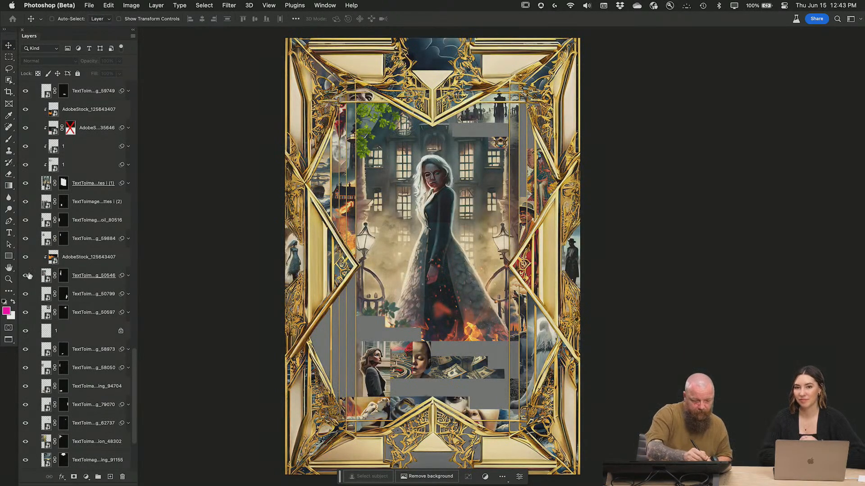
left_click(26, 276, "alt")
Show the Frame group, its gold frame layer and the gray fill layer just above the Background.
left_click_drag(134, 368, 134, 156)
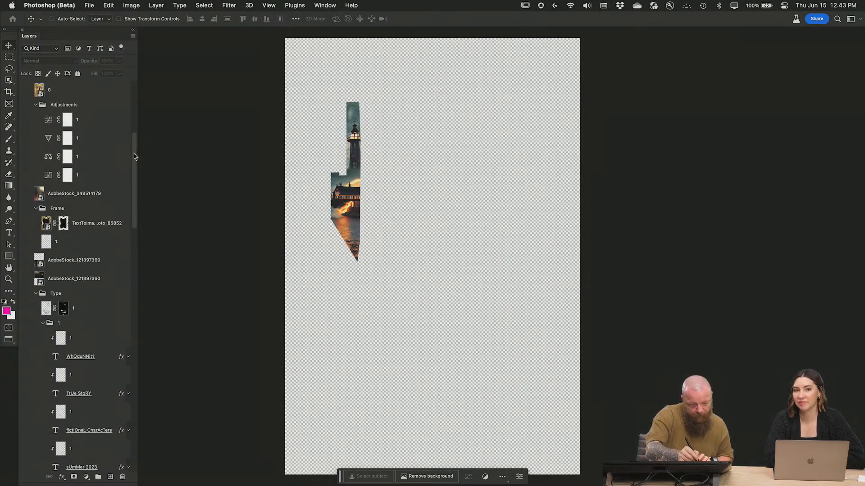
left_click(26, 208)
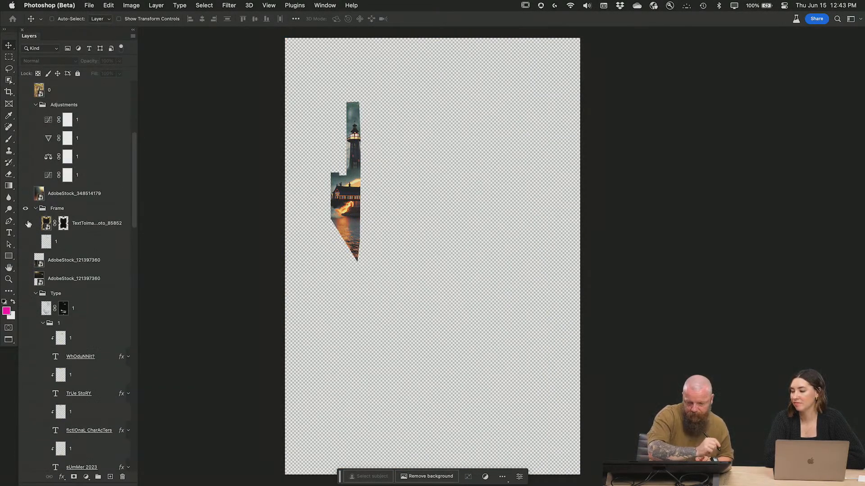
left_click(25, 223)
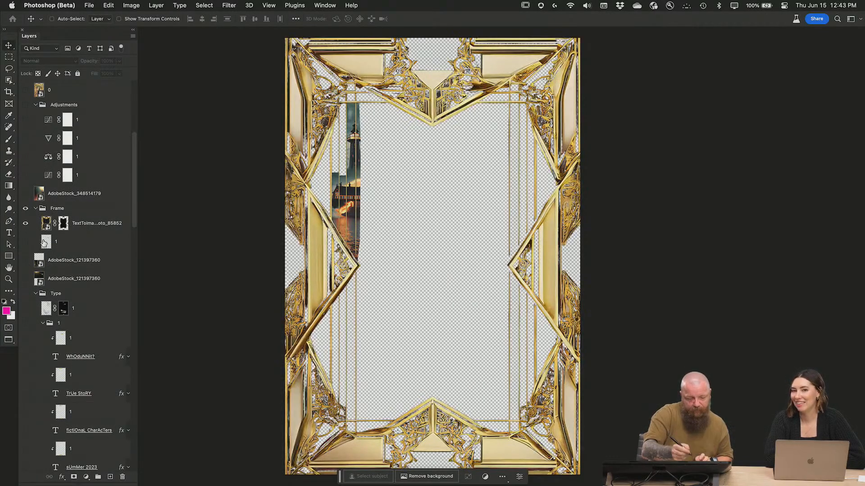
left_click_drag(134, 218, 134, 479)
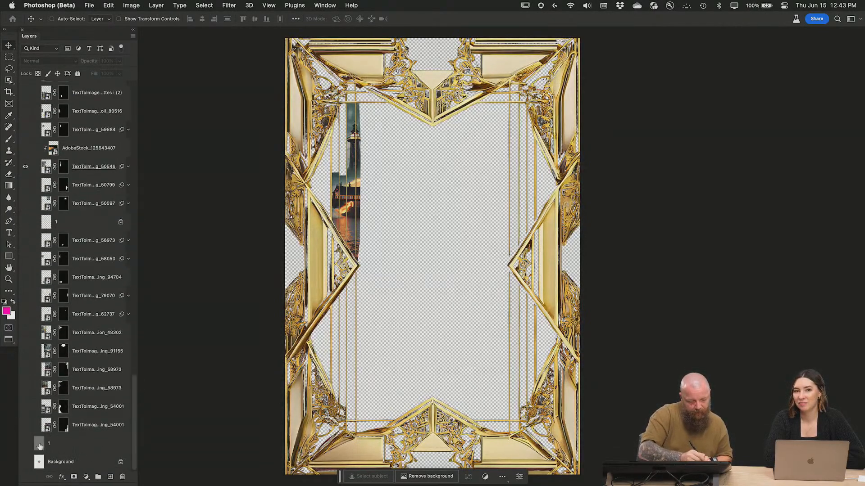
left_click(26, 443)
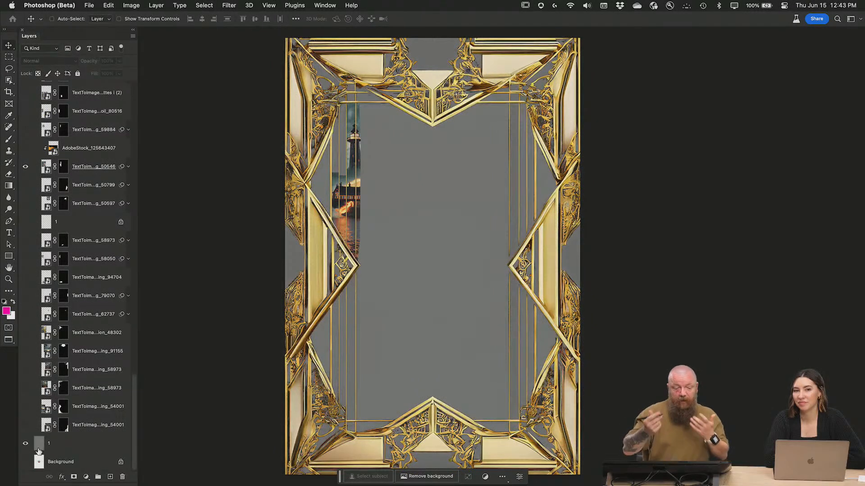
Disable the lighthouse layer's mask, duplicate the layer and move the original image down and right of the copy.
left_click(63, 168, "shift")
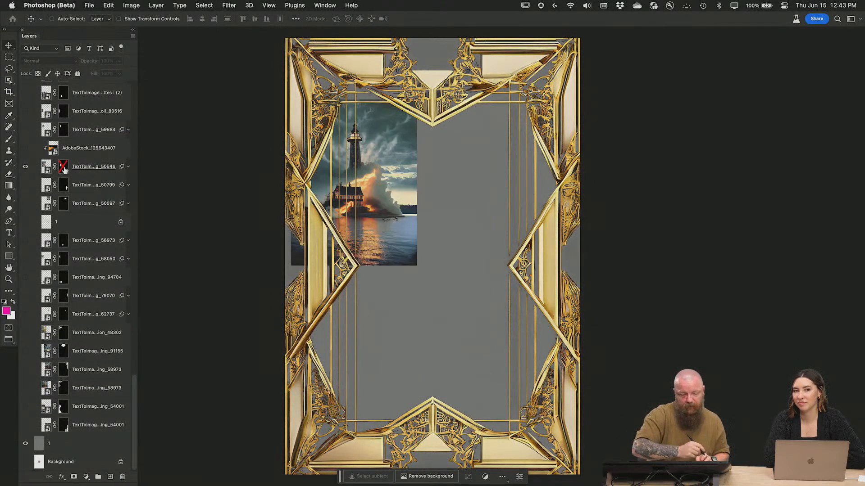
left_click(87, 172)
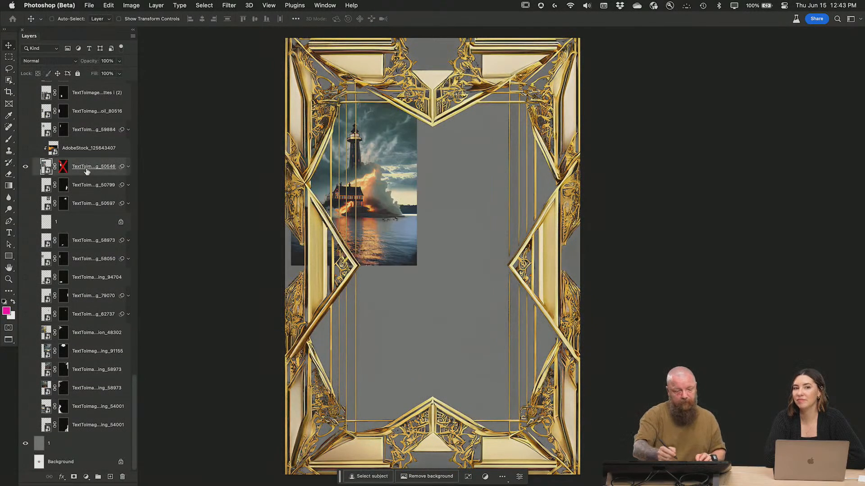
key("super+j")
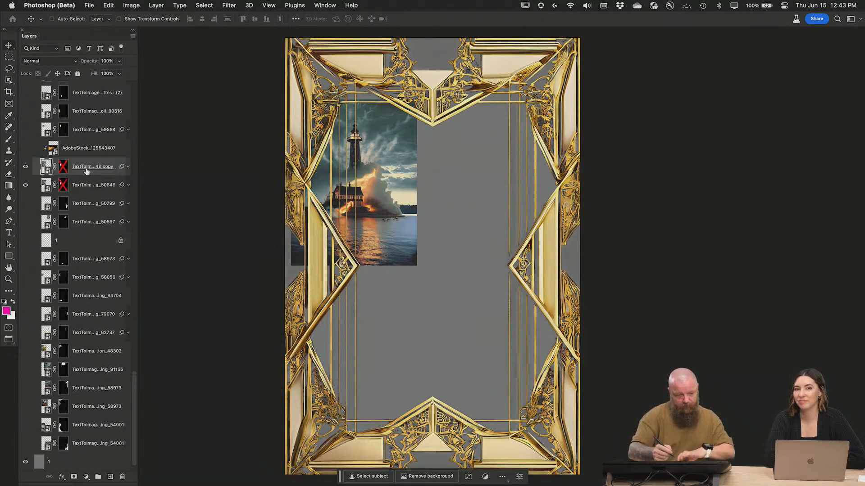
left_click(87, 189)
left_click_drag(416, 218, 519, 340)
scroll(490, 308, "up", 1)
scroll(489, 307, "up", 2)
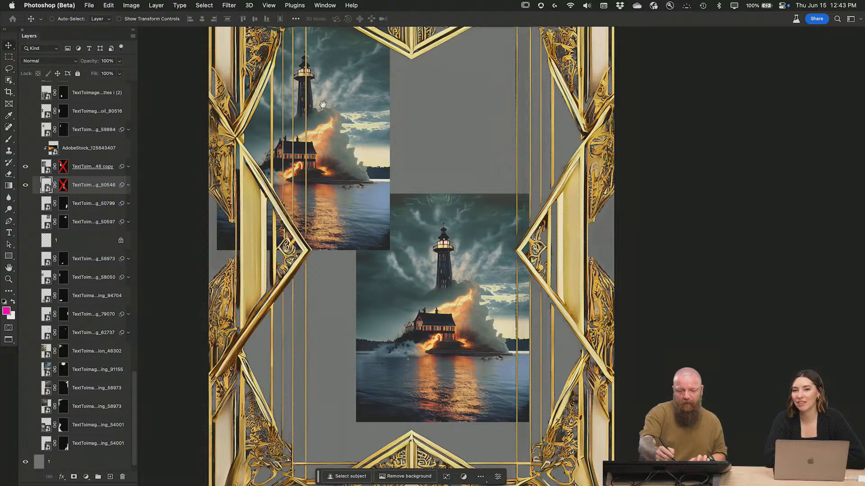
scroll(324, 94, "up", 5)
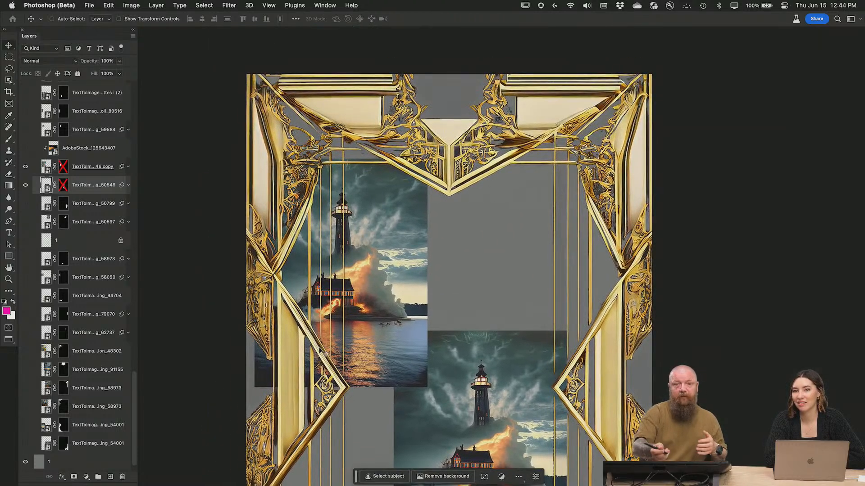
Hide the original lighthouse layer, re-enable the mask on its copy and inspect the masked strip up close.
left_click(26, 185)
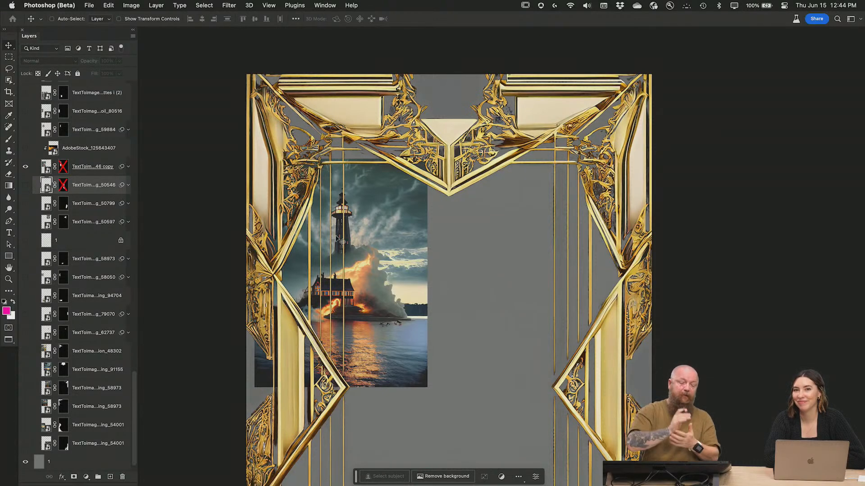
left_click(63, 166, "shift")
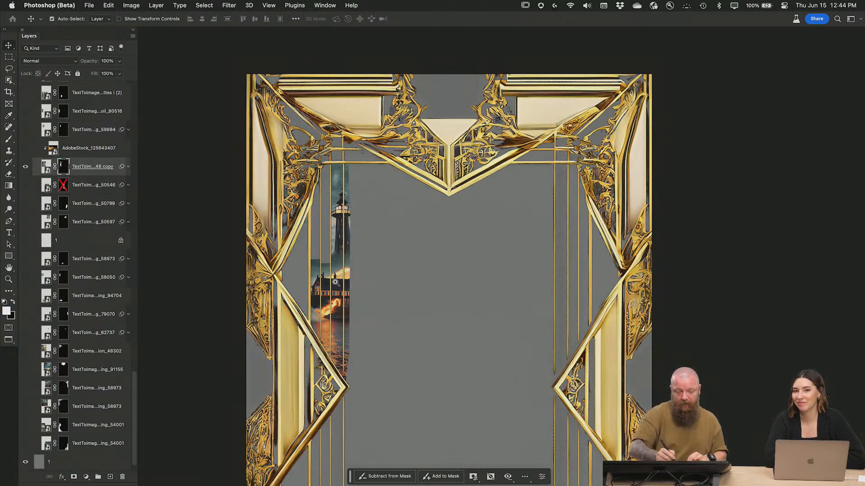
left_click(340, 287, "super")
left_click(340, 288, "super")
left_click(357, 318, "super")
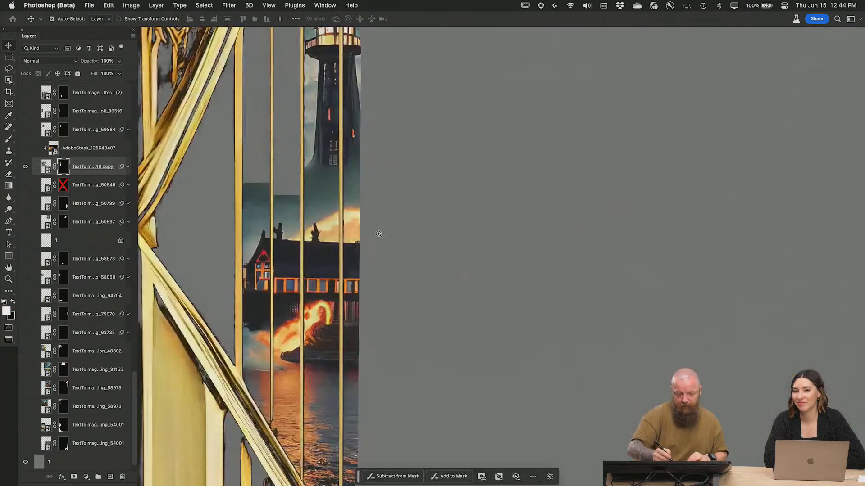
left_click_drag(366, 156, 375, 200)
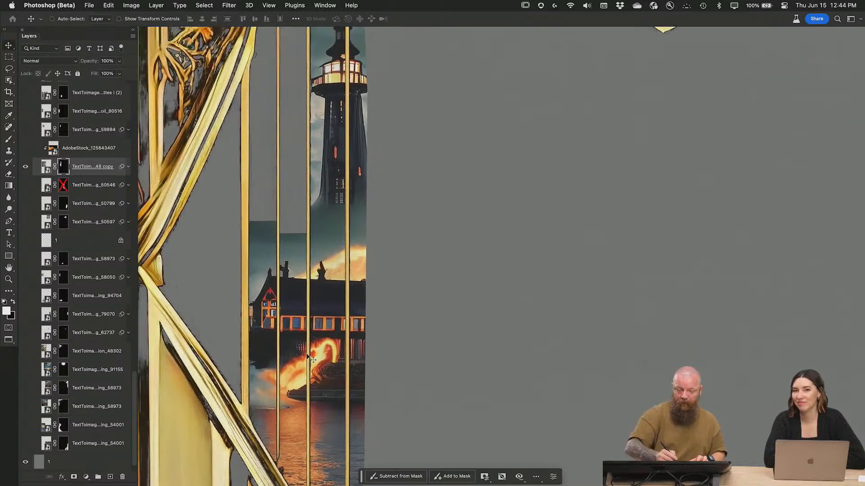
left_click_drag(364, 167, 353, 401)
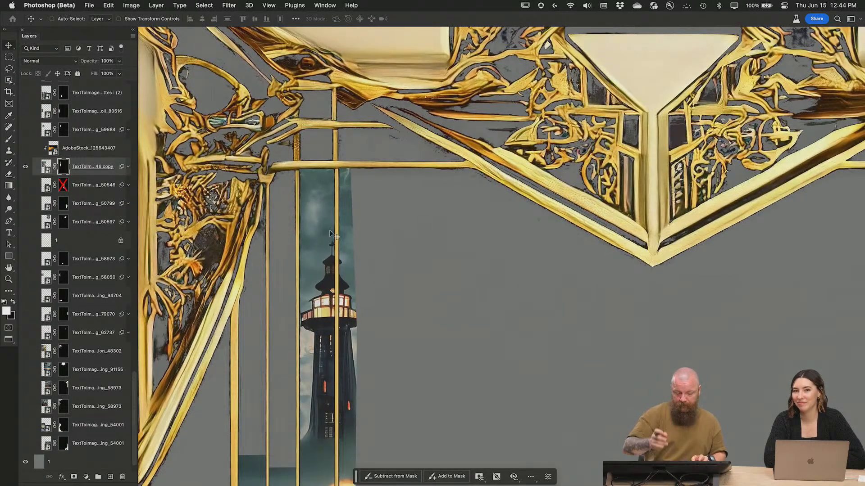
key("super+minus")
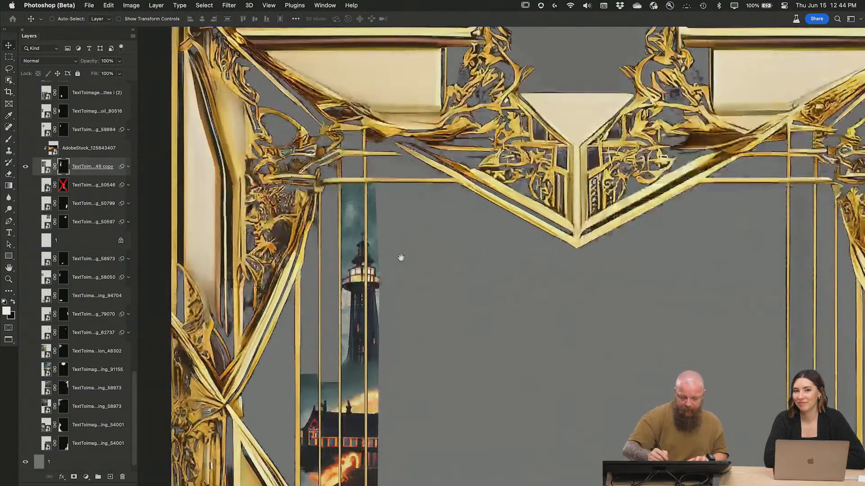
left_click_drag(400, 256, 382, 141)
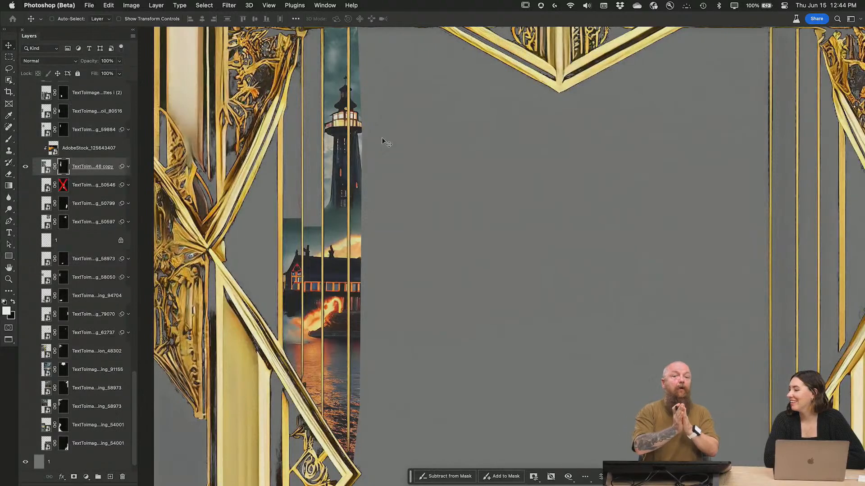
Show the AdobeStock_125643407 fire layer above the lighthouse copy, release its clipping mask and move the flames up across the frame.
left_click(26, 151)
left_click(90, 152)
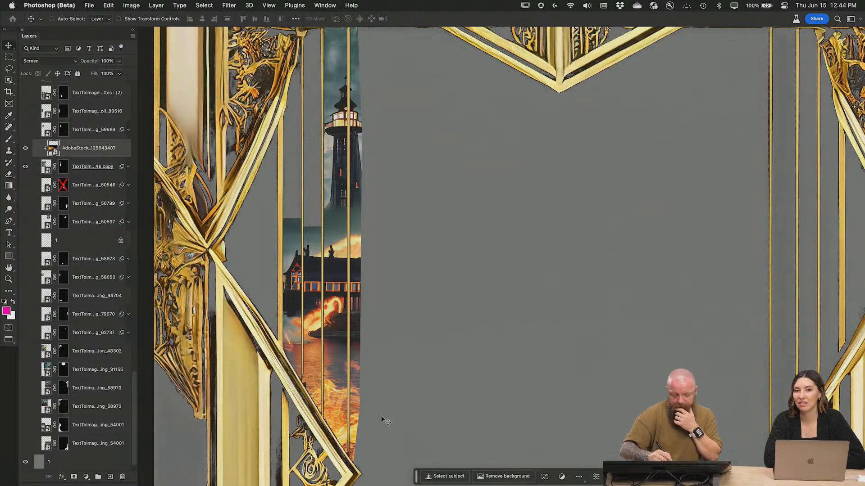
left_click(78, 156, "alt")
left_click_drag(473, 406, 603, 174)
key("super+minus")
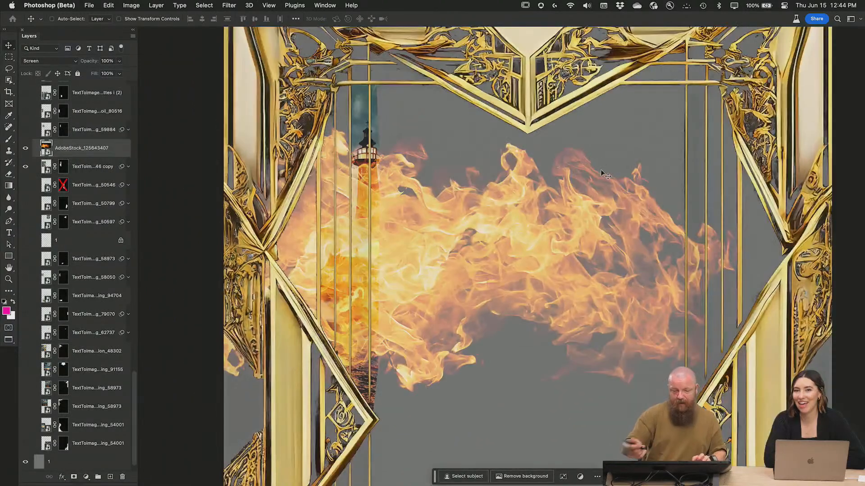
Set the fire layer's blend mode to Normal and shift the flames right across the frame.
left_click(44, 60)
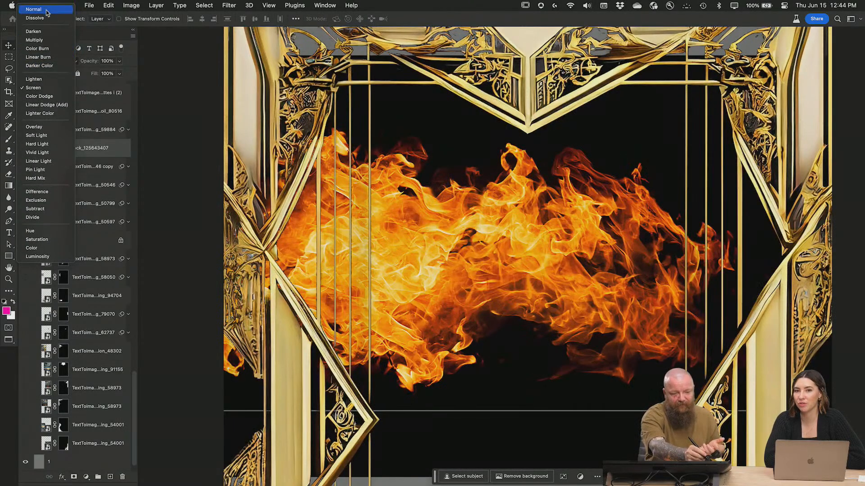
left_click(47, 10)
left_click_drag(535, 237, 659, 261)
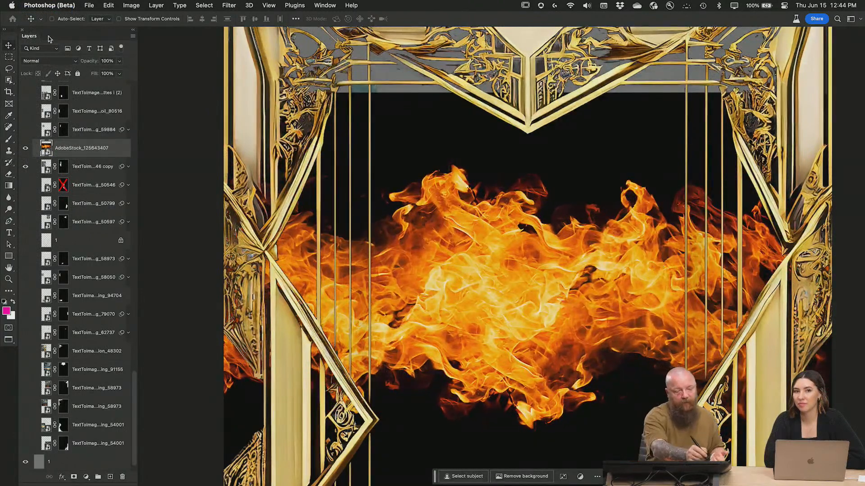
Set the fire layer's blend mode to Screen and move the flames down over the base of the lighthouse house.
left_click(48, 60)
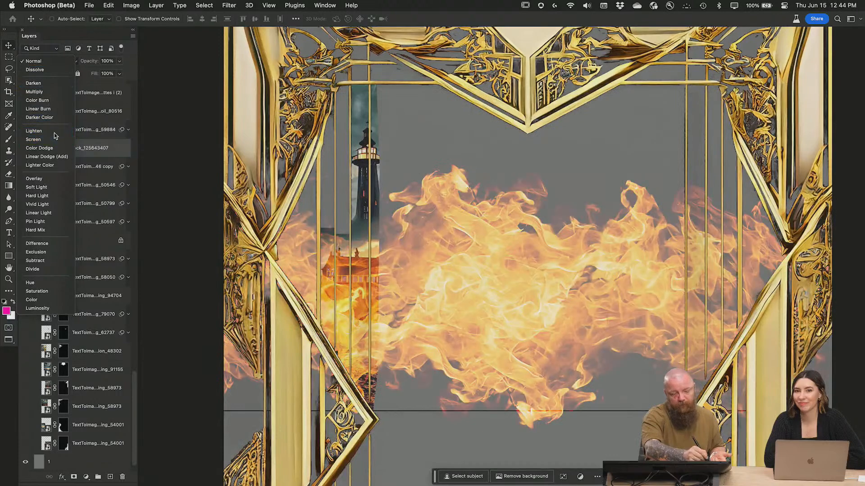
left_click(54, 139)
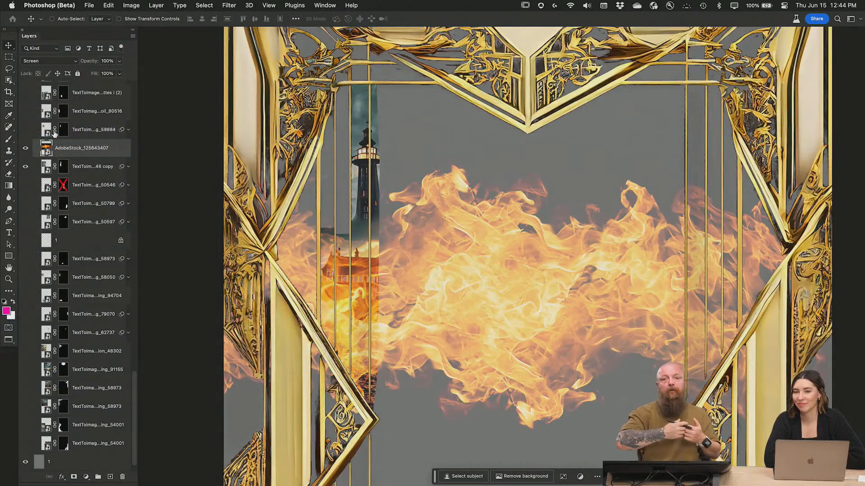
left_click_drag(540, 299, 444, 398)
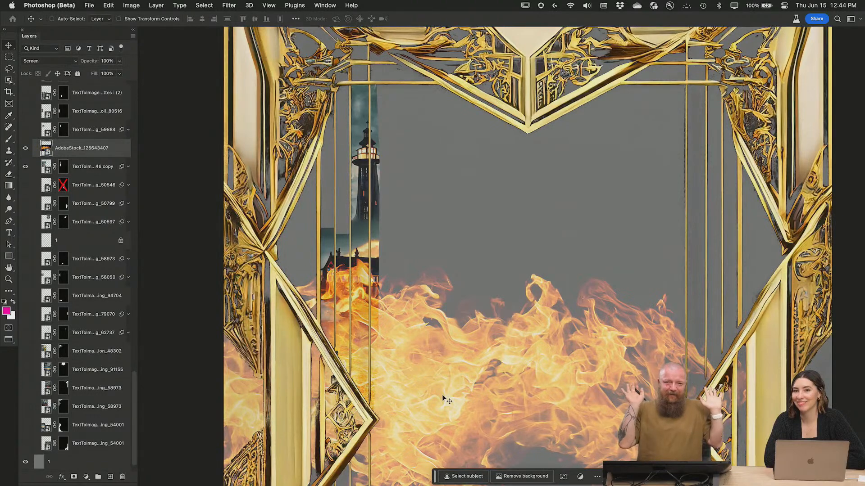
Clip the fire layer to the lighthouse copy and reposition the flames over the water below the house.
left_click_drag(90, 150, 89, 155)
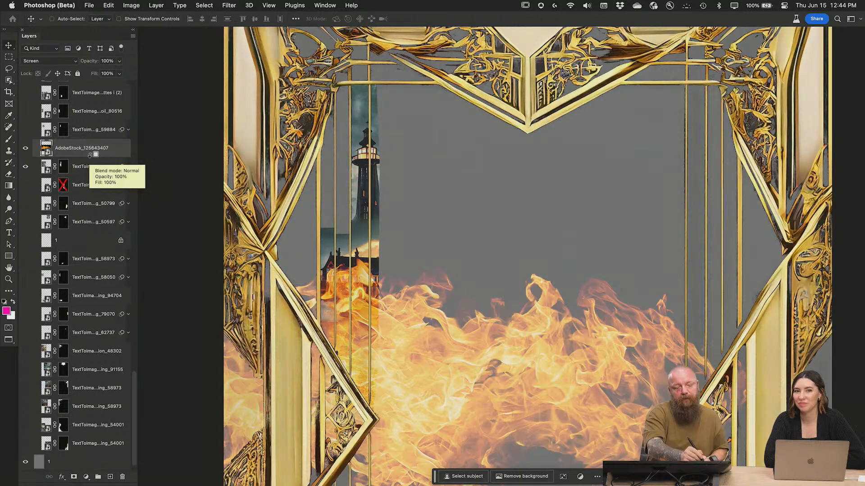
left_click(90, 156, "alt")
left_click_drag(423, 357, 471, 425)
left_click_drag(449, 394, 442, 388)
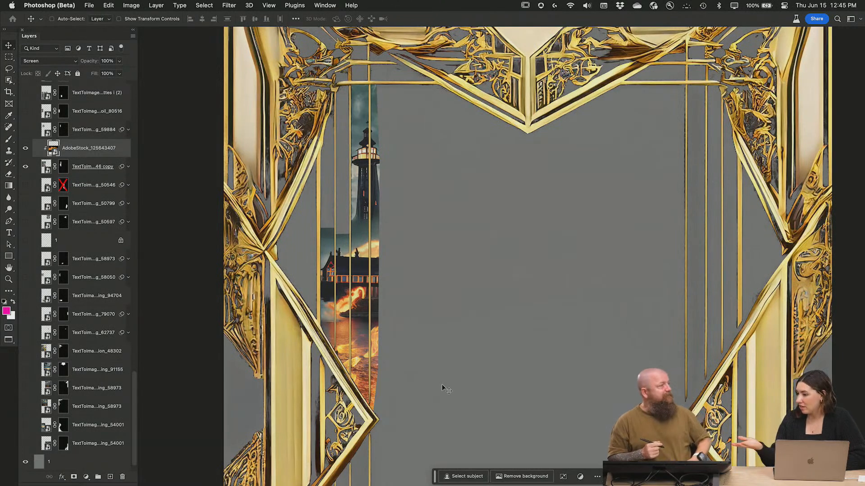
Show the bloodied man layer ending in 59884 and place a duplicate of it in the frame's empty center.
left_click(25, 130)
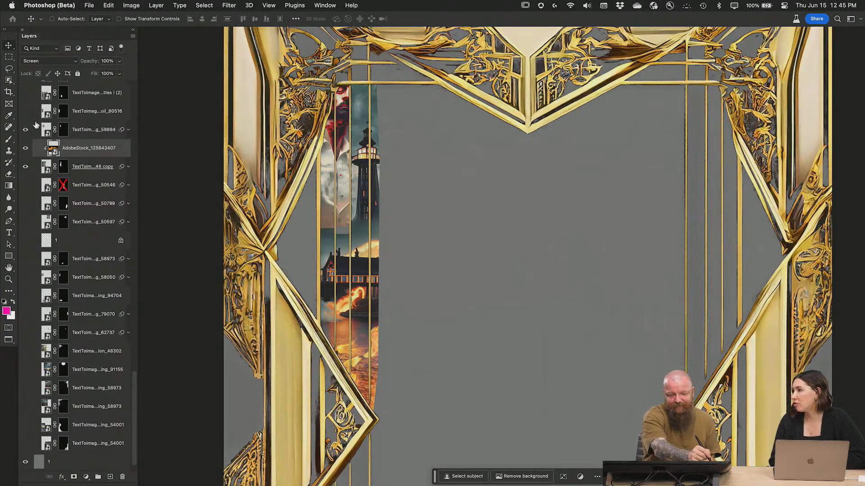
left_click(70, 131)
scroll(437, 175, "up", 3)
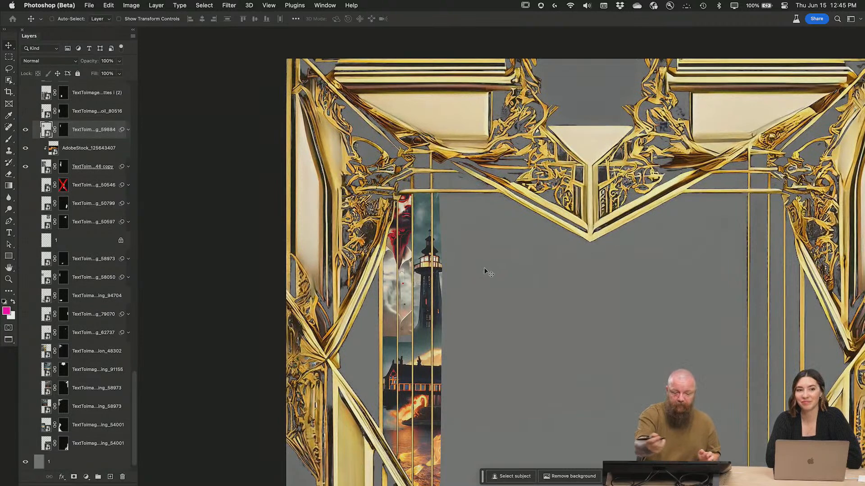
left_click_drag(450, 290, 613, 365)
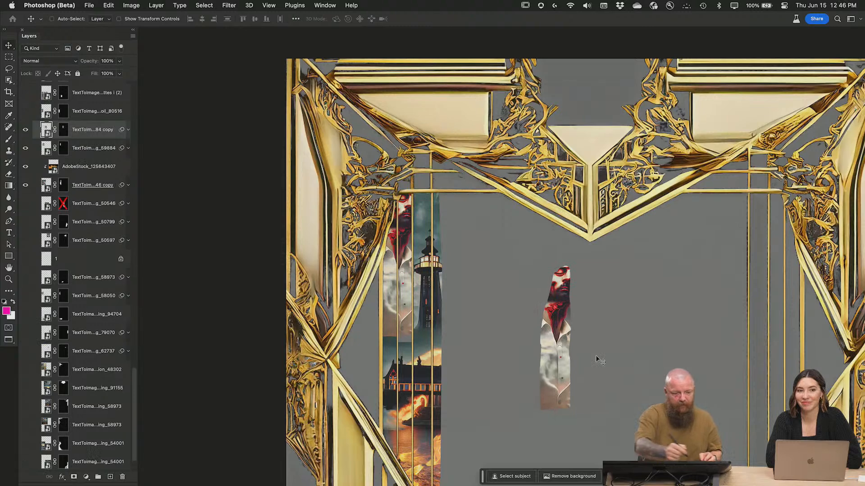
Disable the layer mask on the bloodied man copy and examine the full uncropped image up close.
left_click(64, 131, "shift")
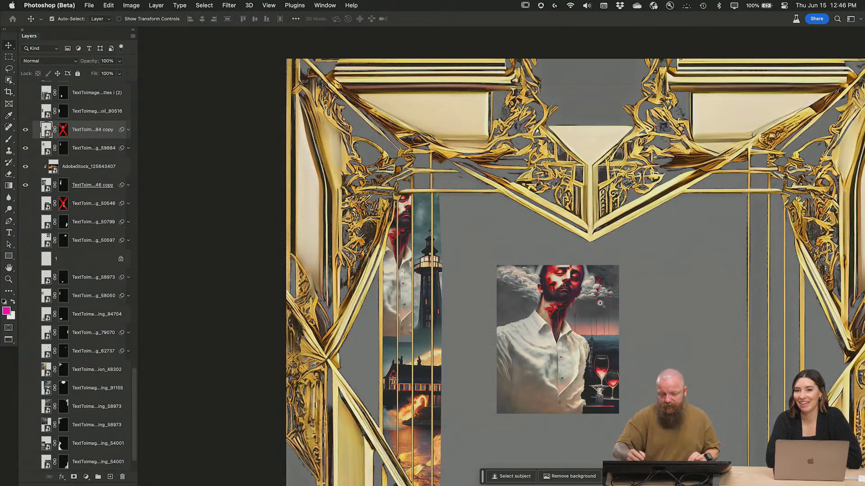
left_click(599, 304, "super")
left_click(605, 303, "super")
left_click_drag(611, 365, 614, 313)
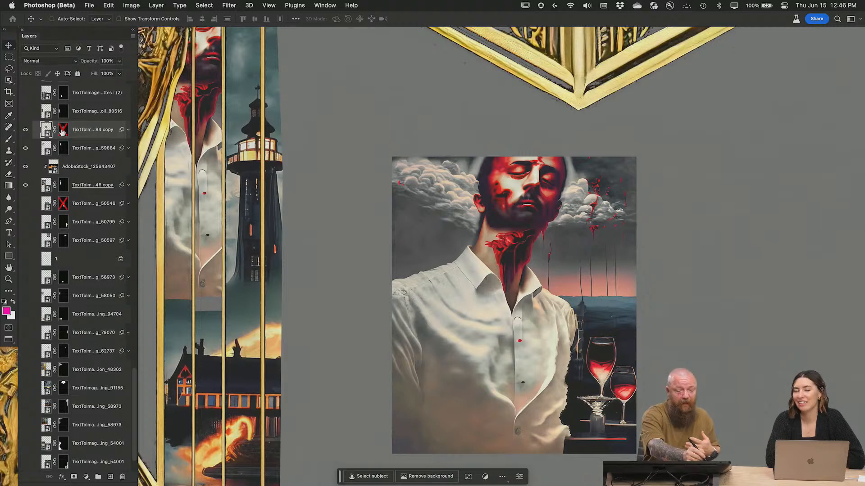
Re-enable the layer mask on the bloodied man copy and hide that layer.
left_click(63, 129, "shift")
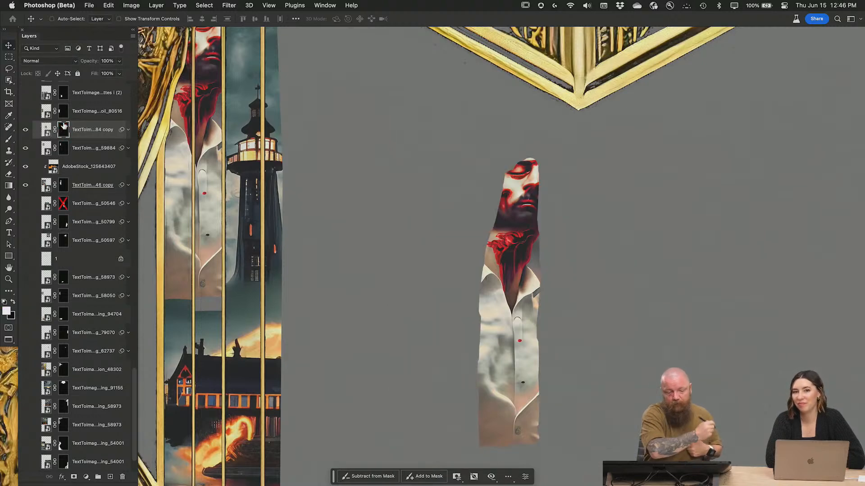
left_click(25, 129)
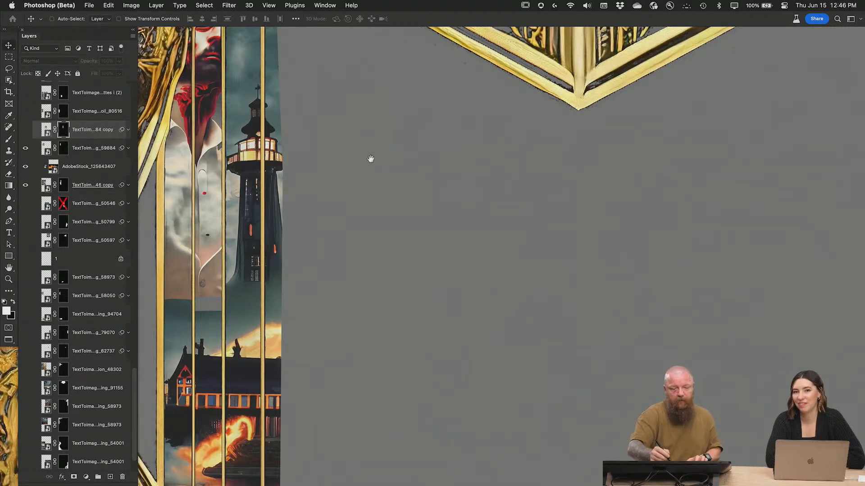
left_click_drag(364, 154, 515, 261)
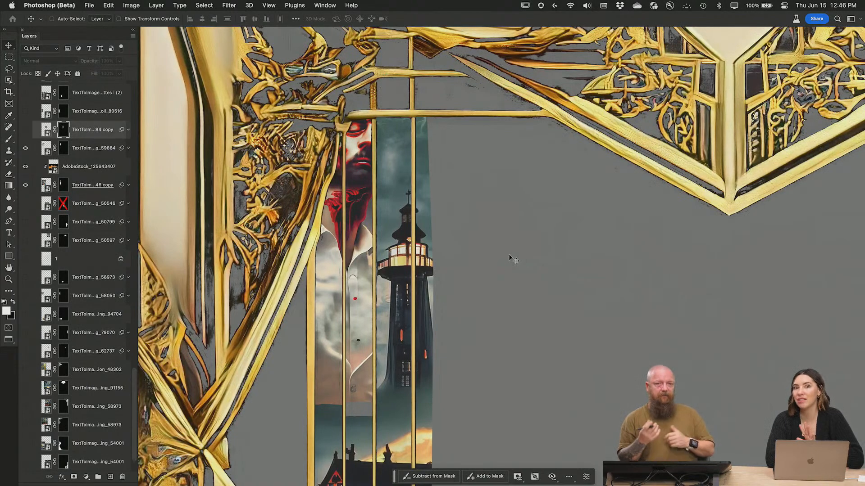
key("super+minus")
key("super+minus")
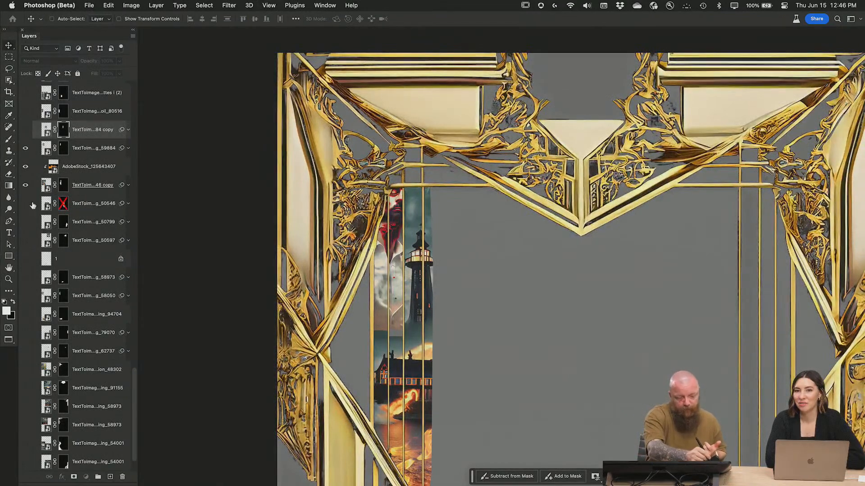
Show the unmasked lighthouse layer ending in 50546 to examine the full image, and hide it again.
left_click(35, 205)
left_click(25, 203)
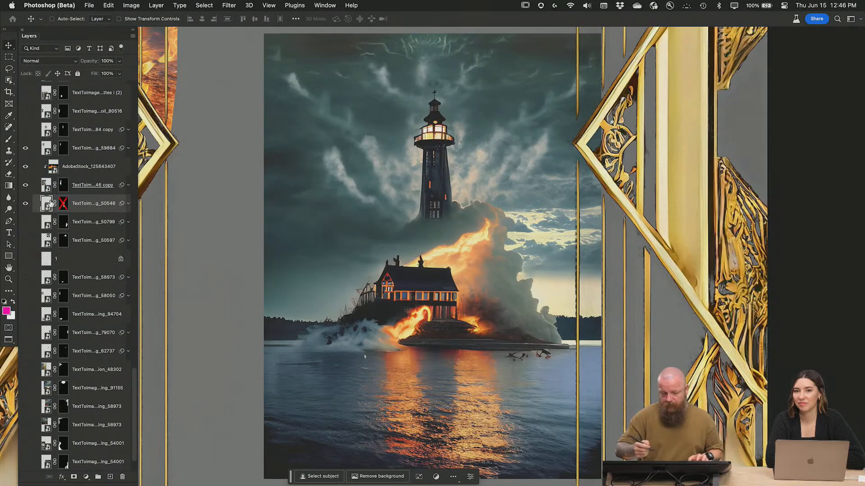
left_click(25, 203)
left_click(65, 227)
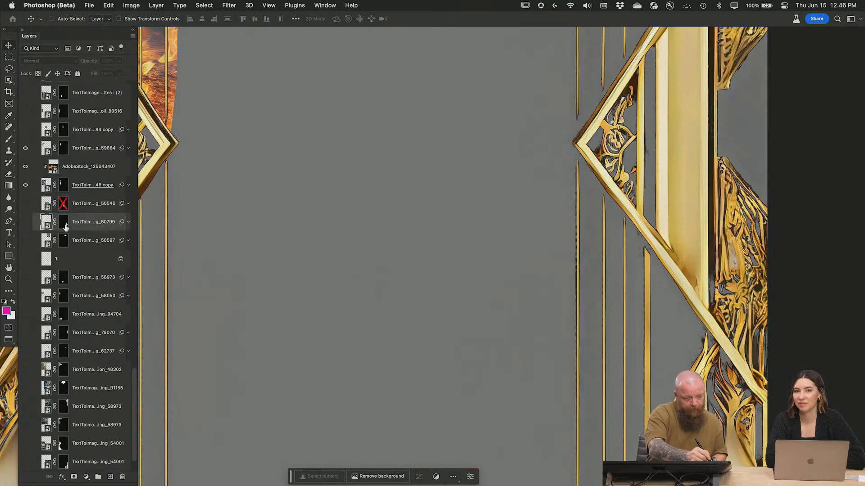
Show the graveyard woman layer ending in 50799, move it into the frame's empty center and disable its layer mask.
left_click(26, 221)
left_click(64, 223)
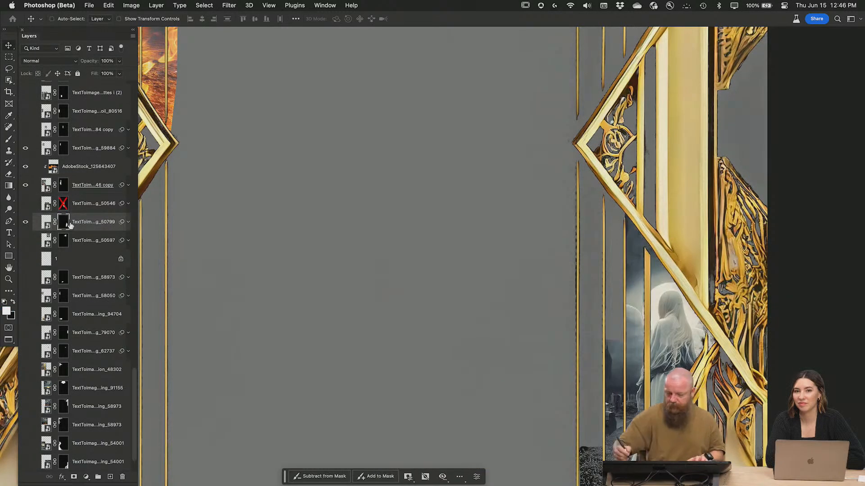
scroll(450, 252, "down", 5)
left_click_drag(759, 234, 469, 247)
left_click(63, 224, "shift")
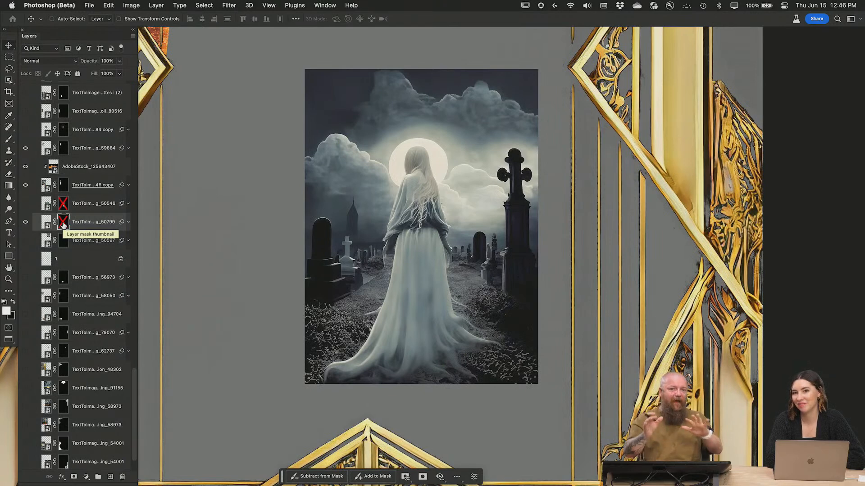
Revert the poster document to its last saved version, view the whole composite and close the document.
left_click(89, 5)
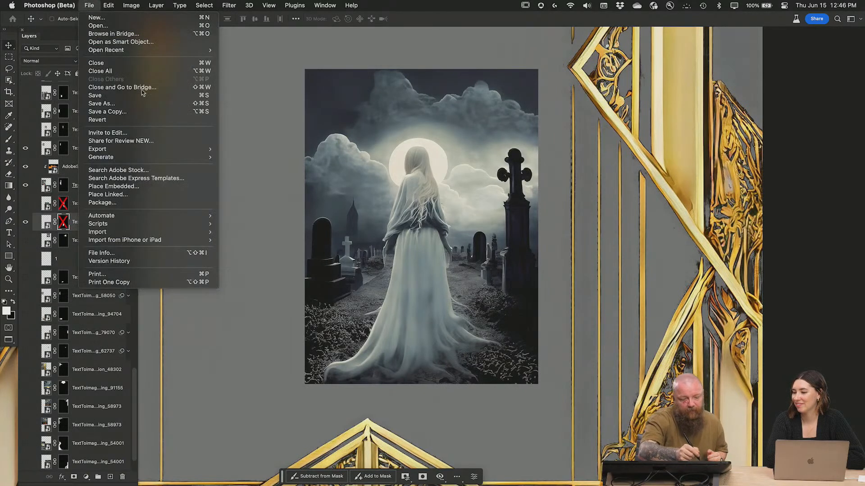
left_click(144, 120)
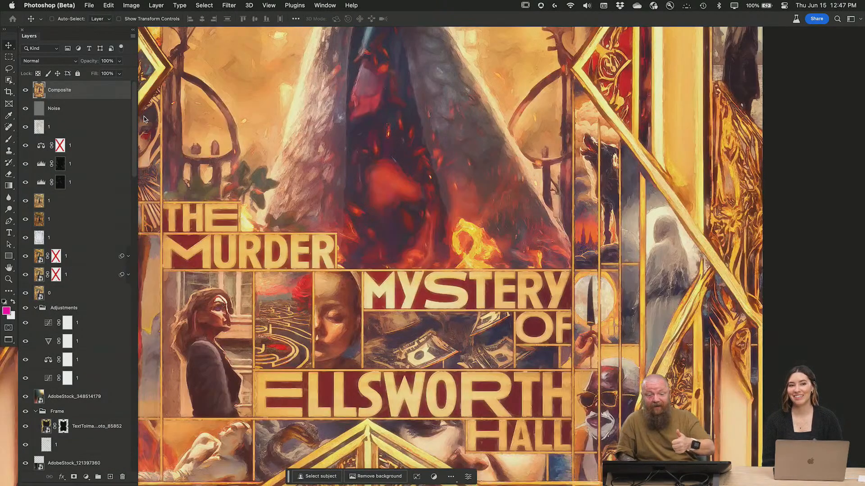
key("super+0")
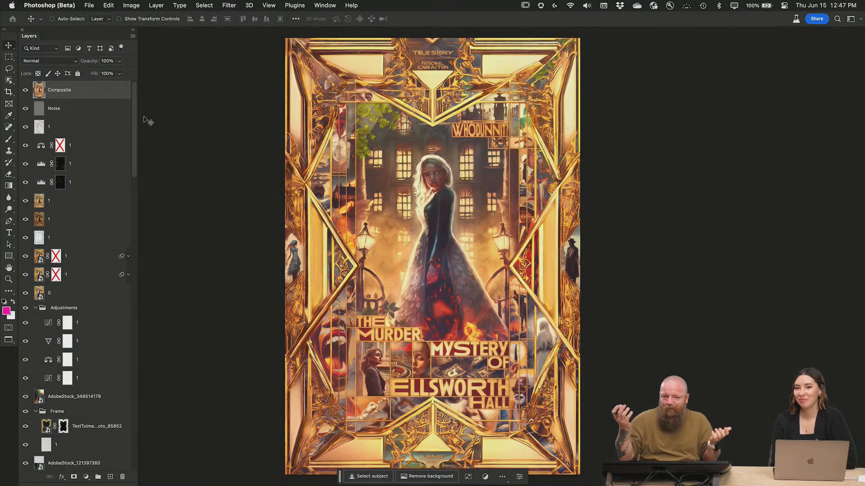
key("super+w")
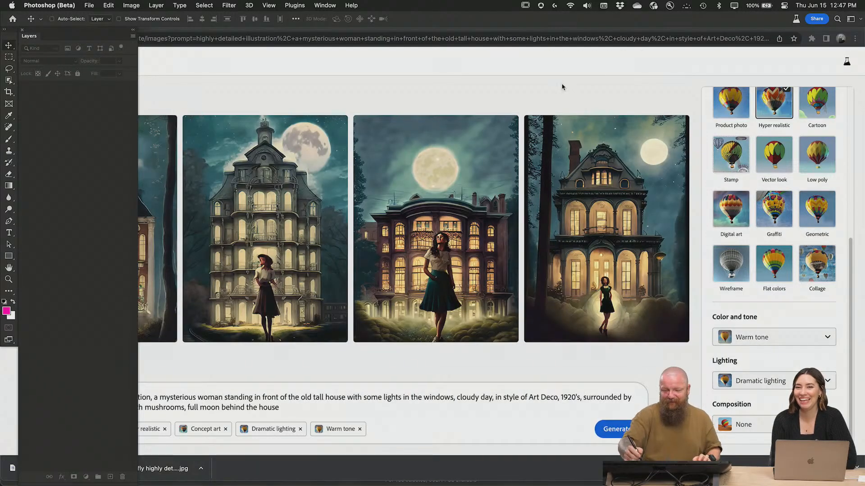
Switch to Finder's Assets folder and preview the generated images from the burning houses through to the hedge maze.
left_click(562, 92)
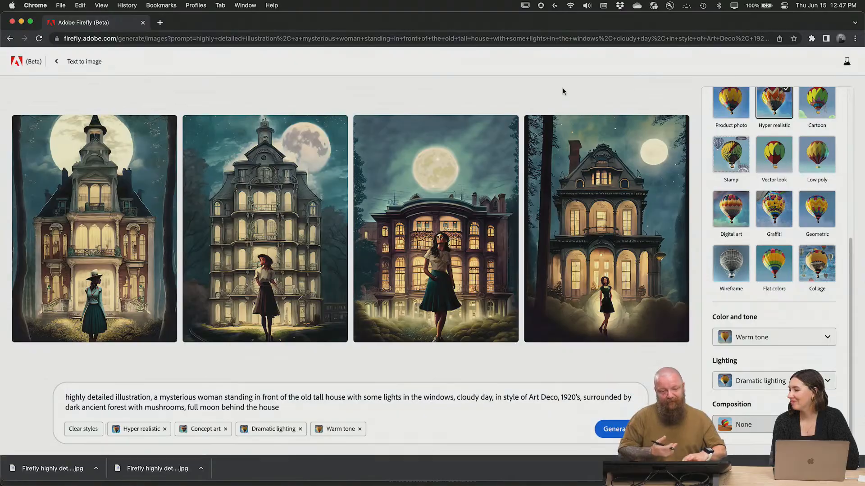
key("super+Tab")
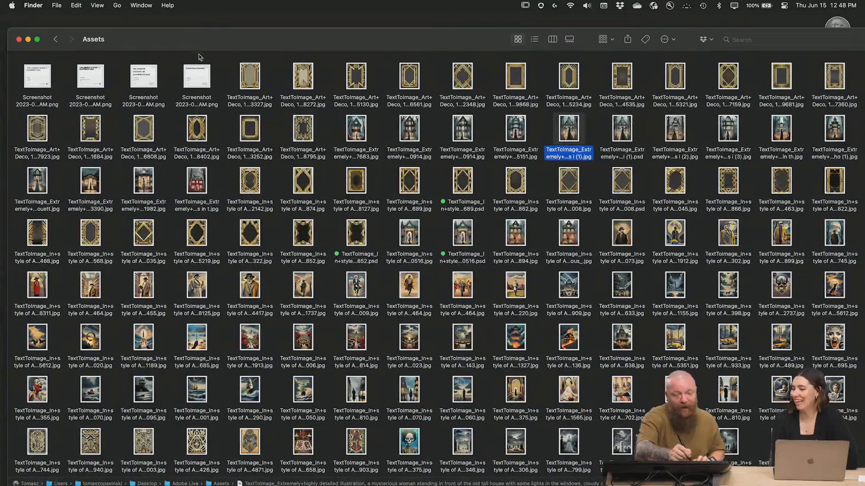
left_click_drag(186, 21, 125, 62)
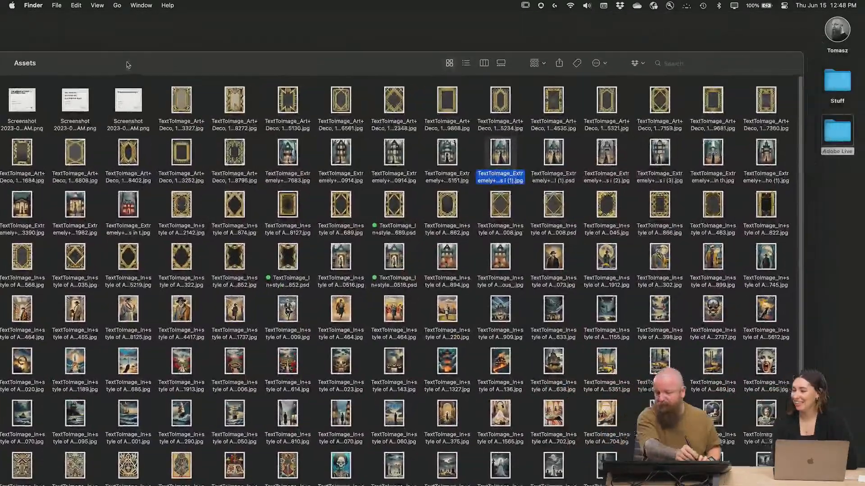
left_click(500, 365)
key("space")
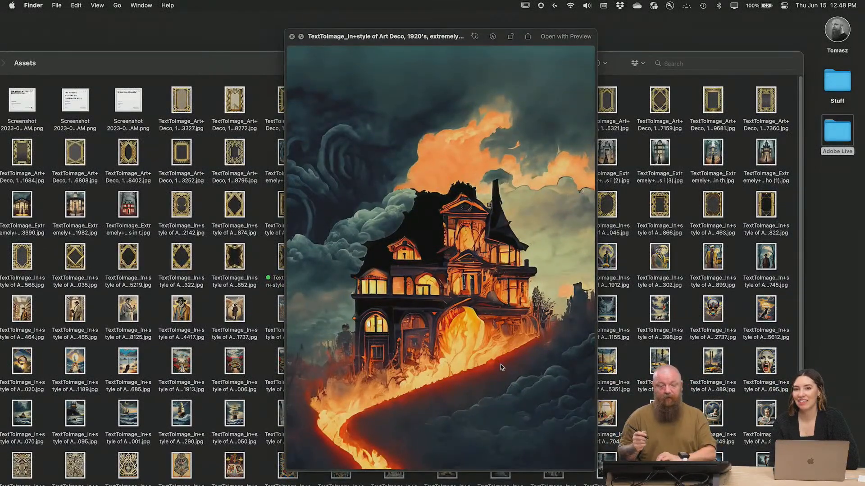
key("Right")
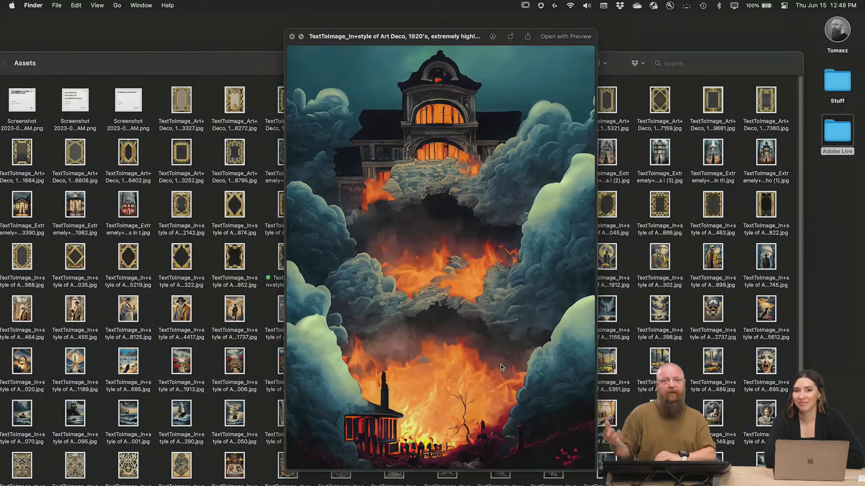
key("Right")
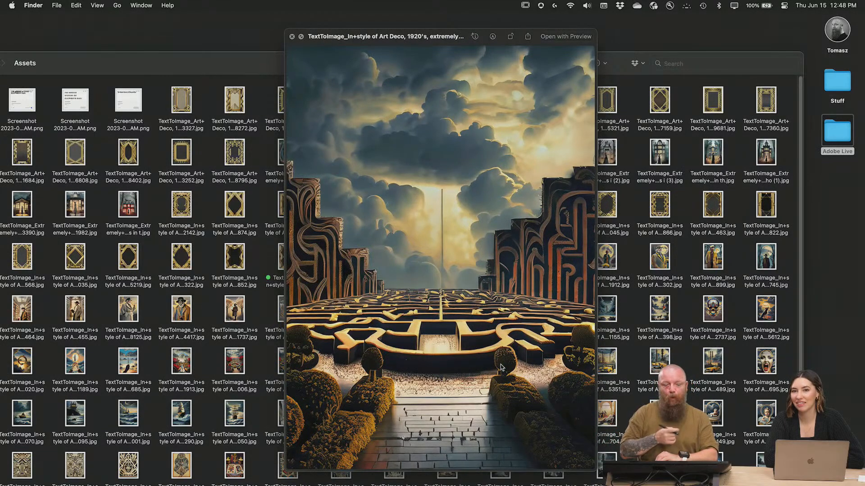
key("Right")
key("space")
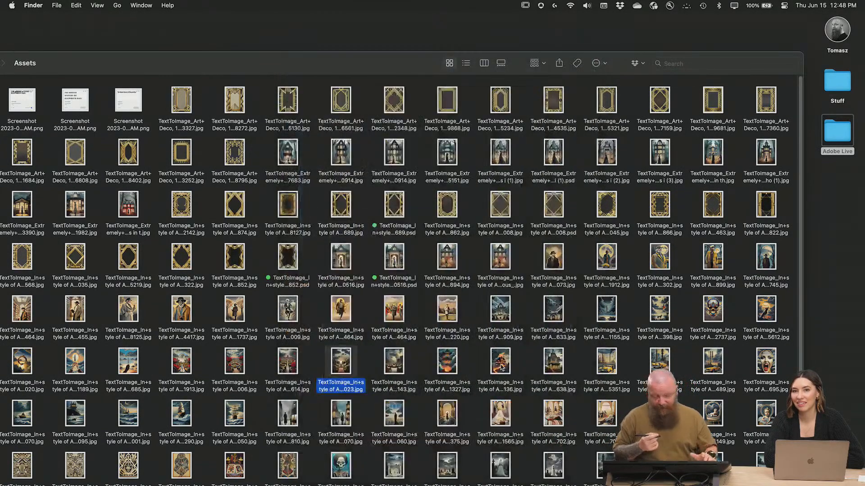
Open the Murder Mystery poster file ending in "tras.psb" from the Adobe Live folder and fit the whole poster in view.
double_click(839, 133)
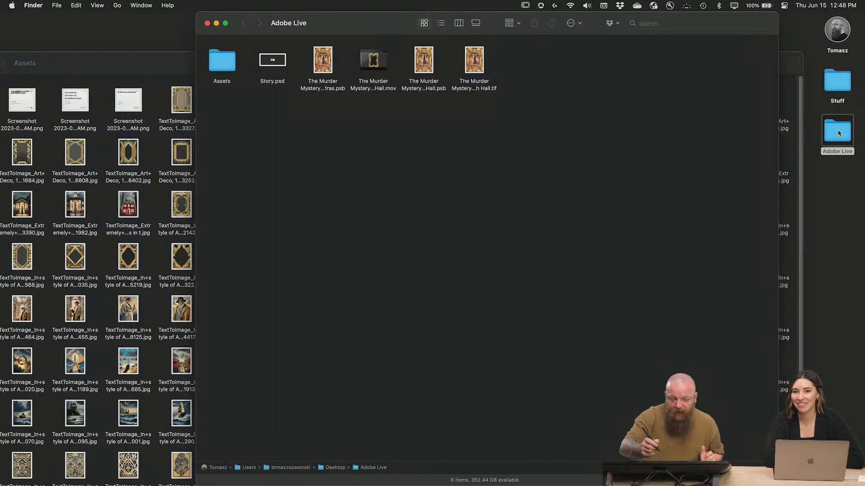
double_click(326, 63)
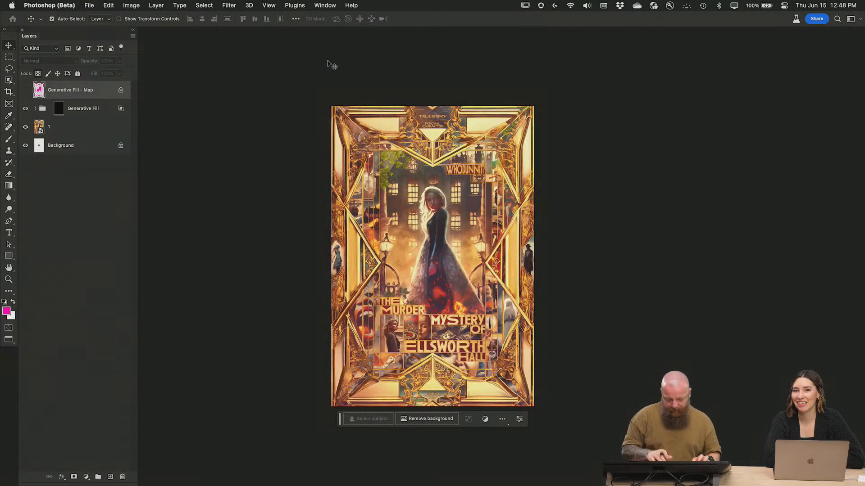
key("super+0")
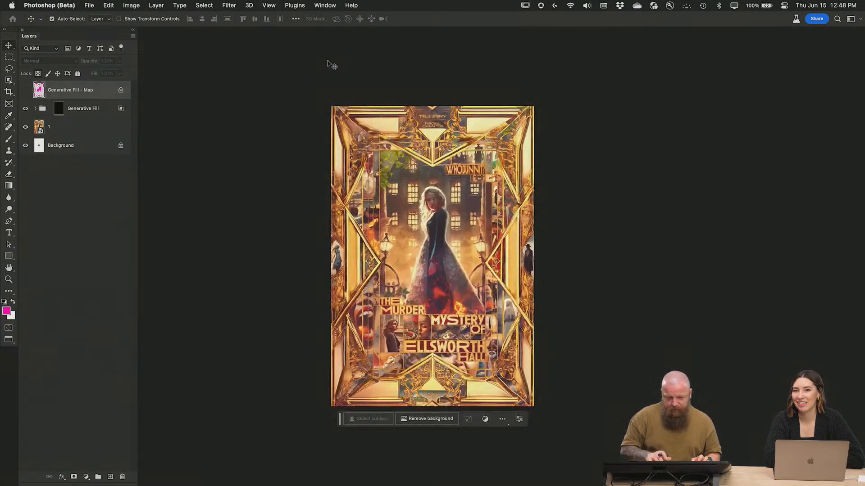
key("super+0")
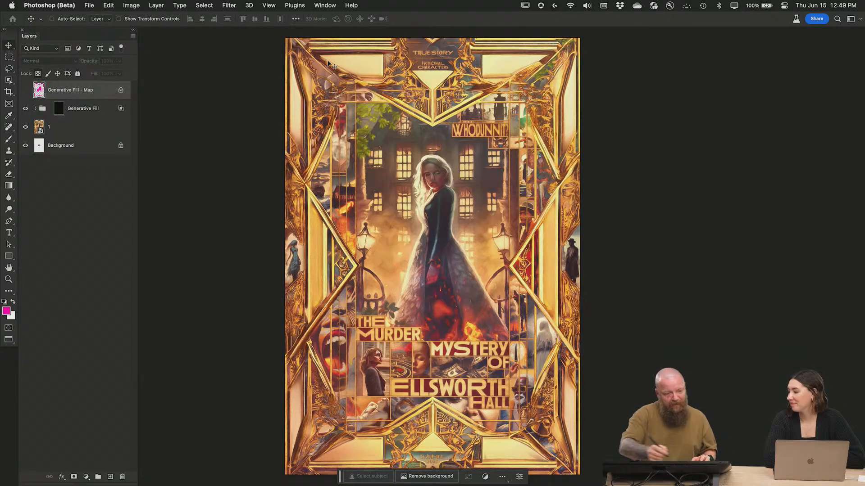
Add a new layer on top and, with a larger pink brush, circle the woman's face and outline the area beside her.
left_click(111, 477)
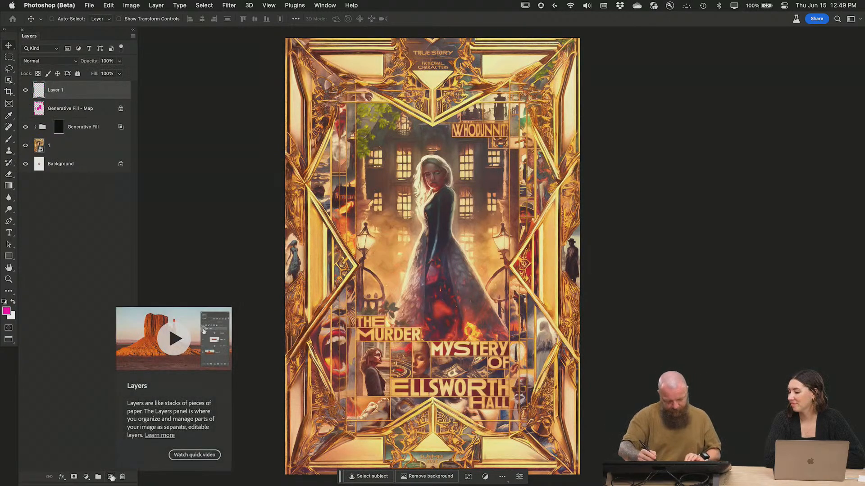
key("b")
key("bracketright")
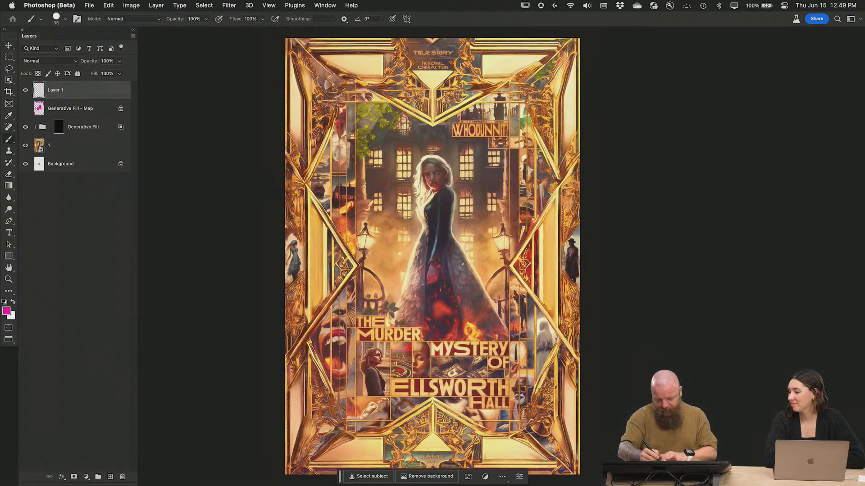
mouse_move(433, 147)
left_mouse_down()
mouse_move(413, 172)
mouse_move(439, 150)
left_mouse_up()
mouse_move(458, 198)
left_mouse_down()
mouse_move(494, 170)
mouse_move(501, 253)
mouse_move(482, 229)
mouse_move(452, 251)
left_mouse_up()
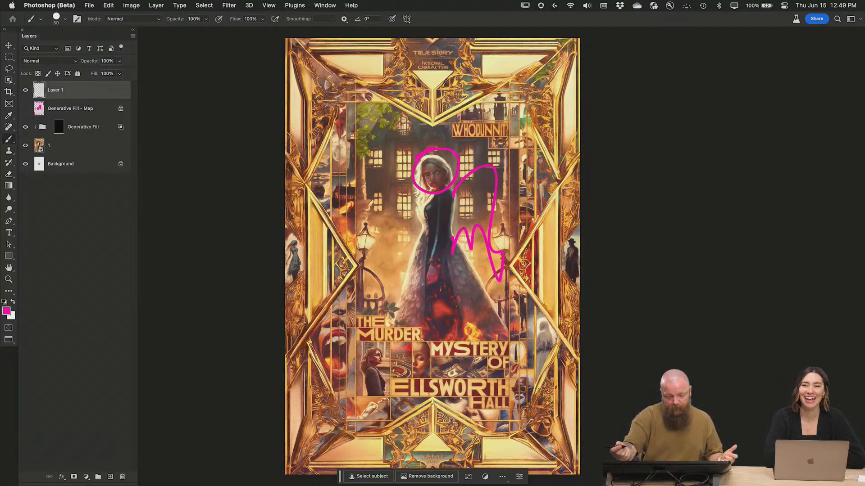
Circle the plain cream panels along the sides, bottom and top of the golden frame in pink.
mouse_move(554, 212)
left_mouse_down()
mouse_move(540, 232)
mouse_move(560, 285)
mouse_move(550, 204)
left_mouse_up()
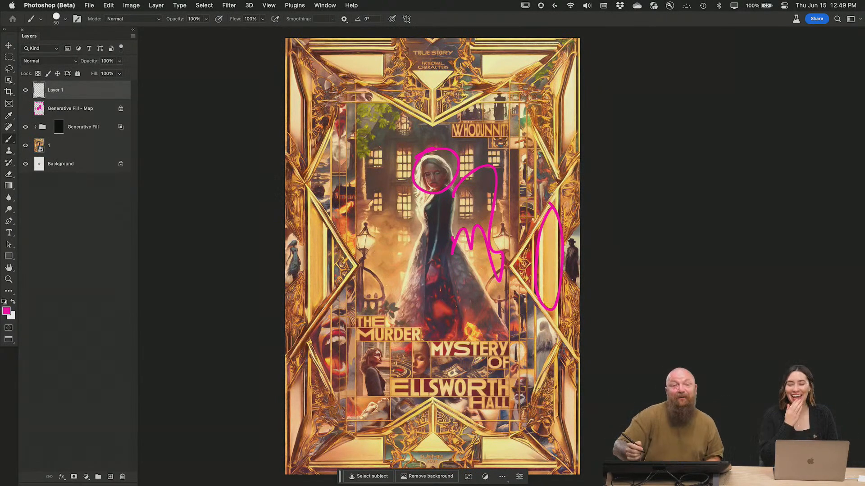
mouse_move(319, 209)
left_mouse_down()
mouse_move(309, 304)
mouse_move(318, 210)
left_mouse_up()
left_click_drag(300, 379, 287, 408)
mouse_move(371, 433)
left_mouse_down()
mouse_move(382, 446)
mouse_move(355, 424)
left_mouse_up()
mouse_move(513, 433)
left_mouse_down()
mouse_move(522, 463)
mouse_move(518, 424)
left_mouse_up()
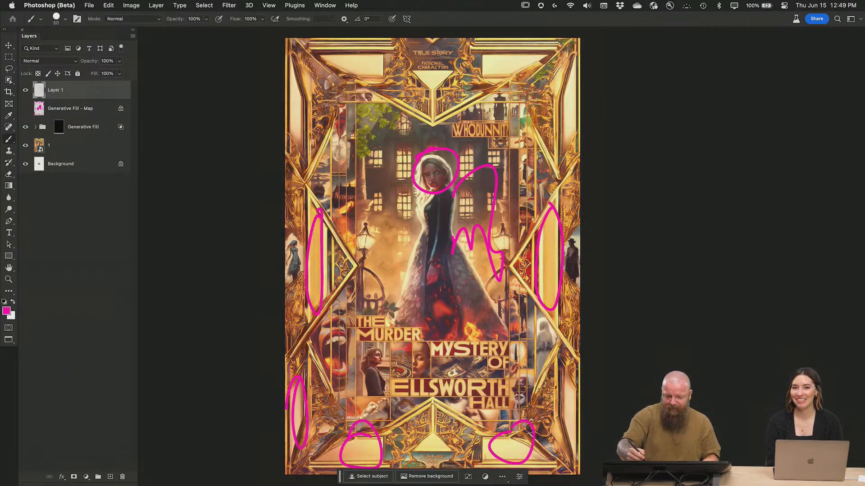
left_click_drag(574, 75, 565, 81)
mouse_move(513, 54)
left_mouse_down()
mouse_move(497, 80)
mouse_move(493, 56)
left_mouse_up()
mouse_move(377, 56)
left_mouse_down()
mouse_move(324, 65)
mouse_move(347, 47)
left_mouse_up()
left_click_drag(291, 79, 286, 93)
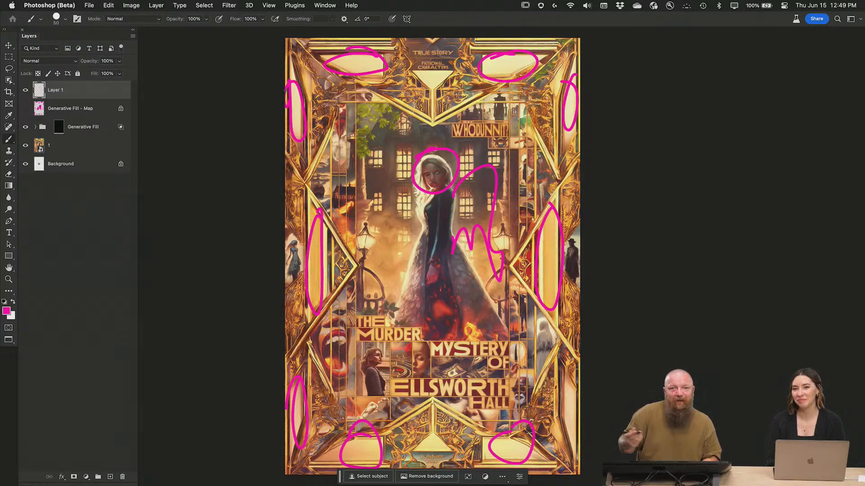
Hide the pink sketch layer and briefly show the Generative Fill - Map layer to examine the marked regions.
left_click(25, 90)
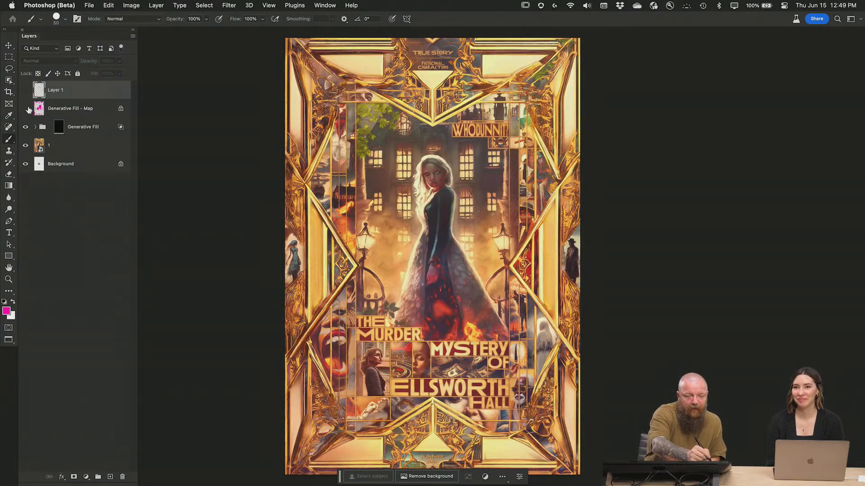
left_click(26, 109)
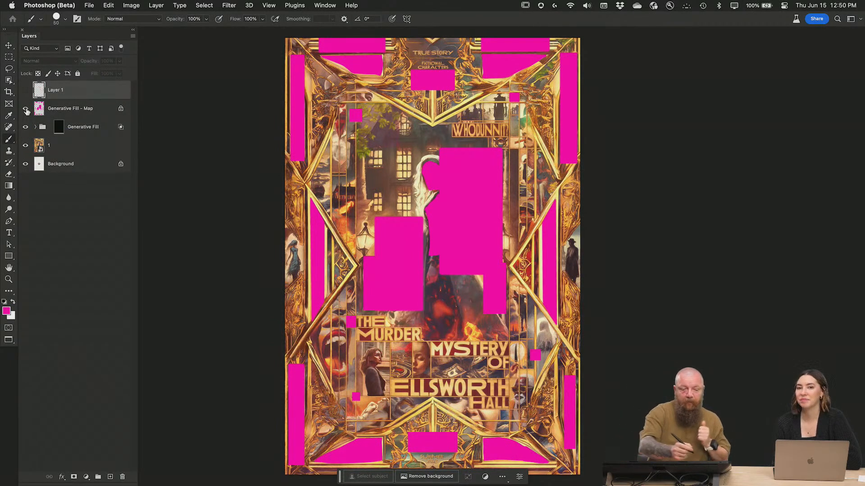
left_click(25, 109)
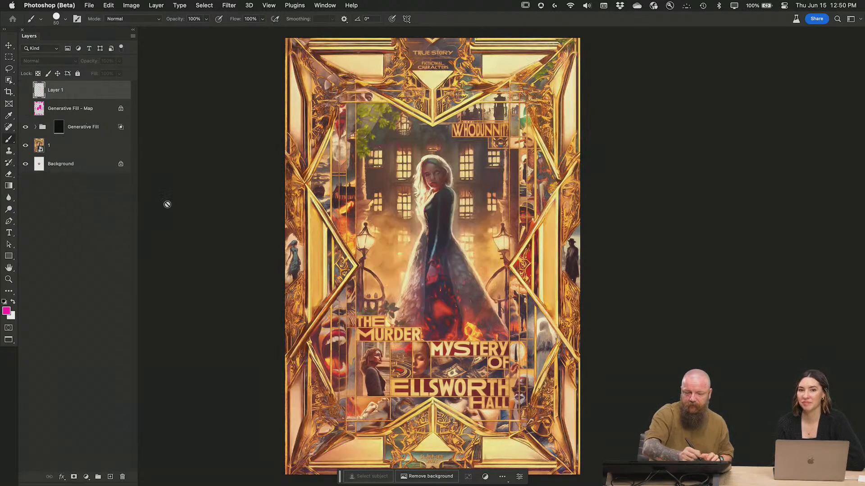
With the Generative Fill group active, make a rectangular selection around the woman's face and hair.
left_click(42, 127)
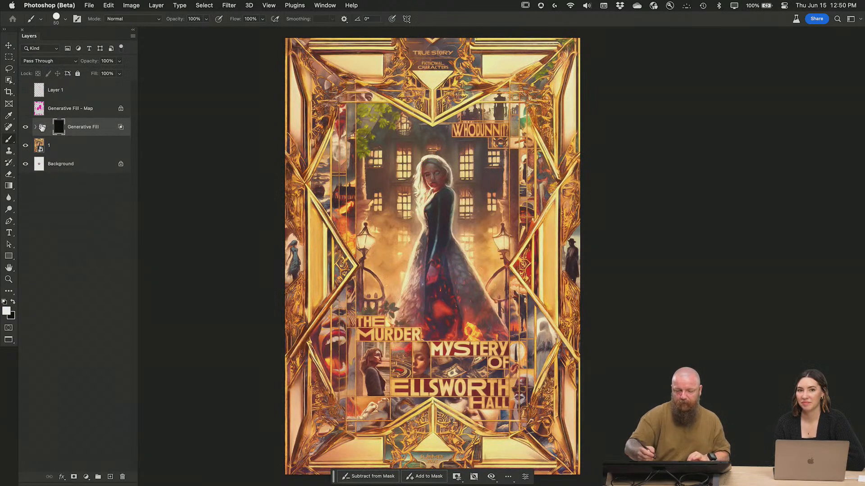
left_click(435, 178, "super")
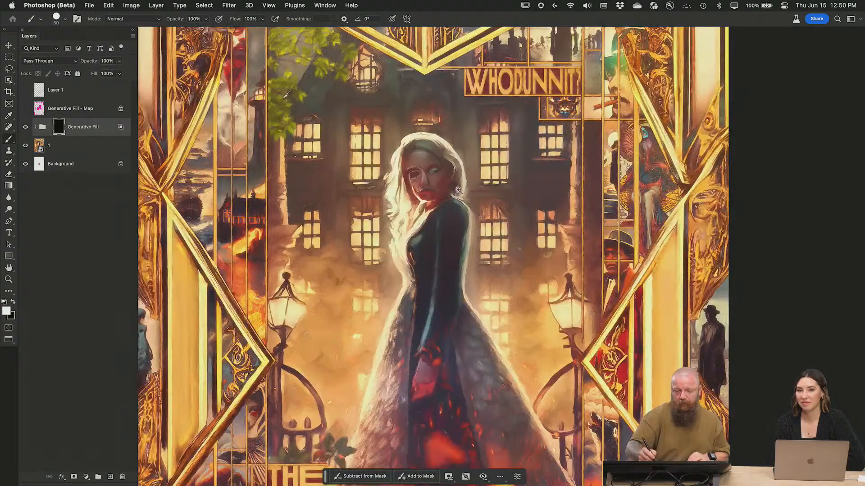
left_click(467, 196, "super")
left_click_drag(510, 202, 531, 302)
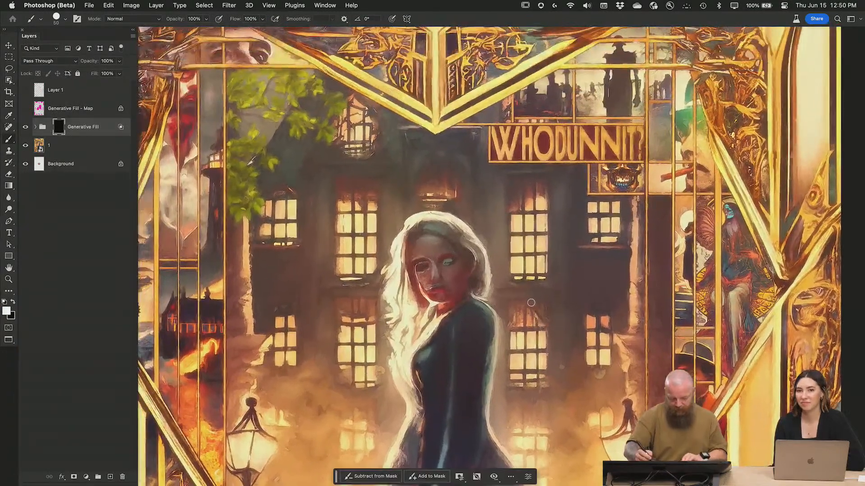
key("m")
left_click_drag(399, 226, 485, 328)
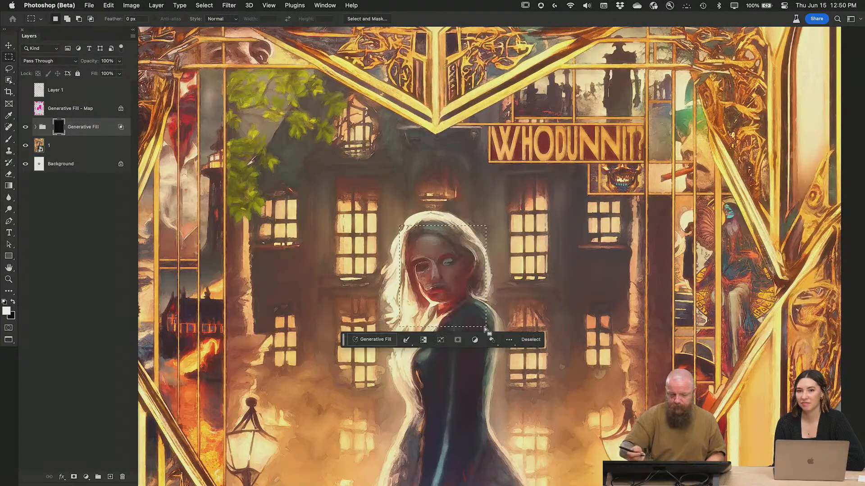
Run Generative Fill on the selected face with the prompt "womens face" and move the generated layer's properties clear of the figure.
left_click(377, 341)
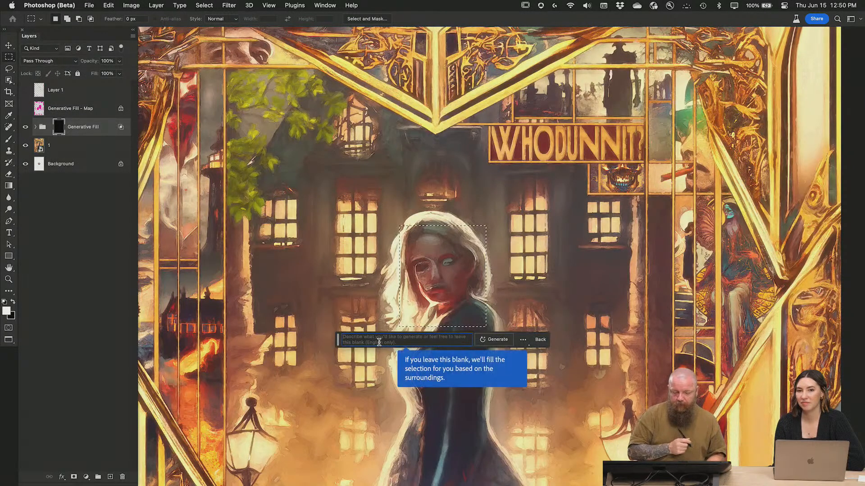
type("womens face")
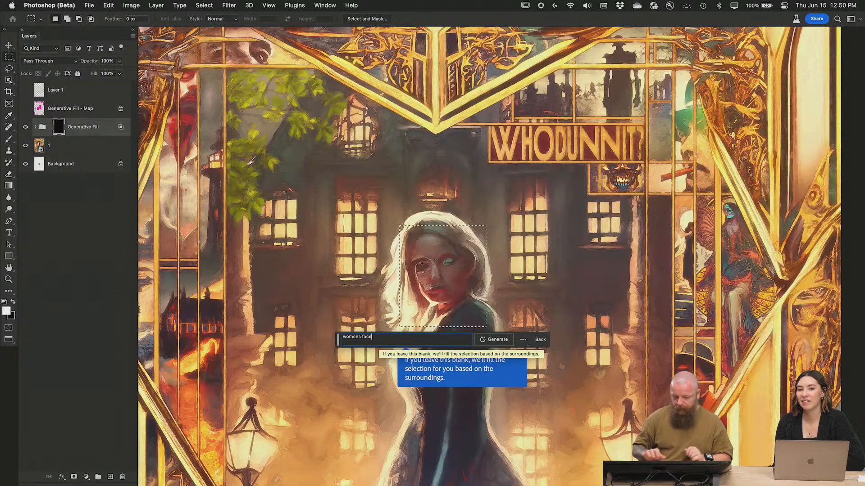
left_click(497, 340)
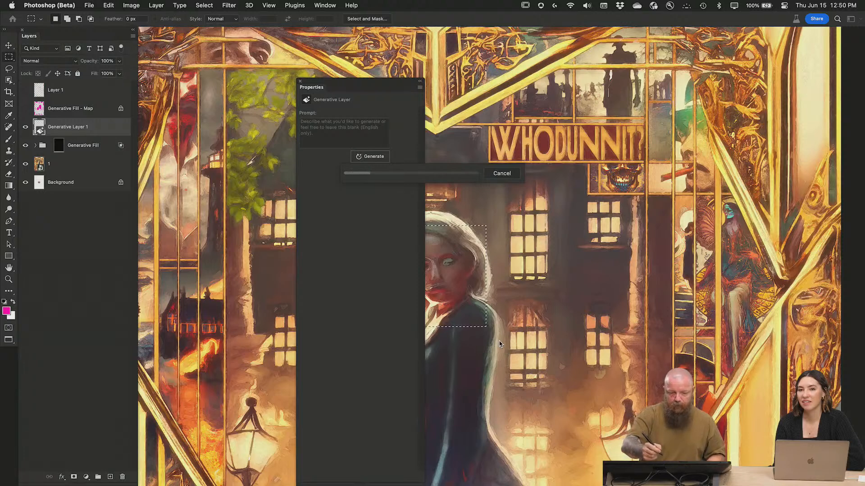
left_click_drag(327, 82, 672, 31)
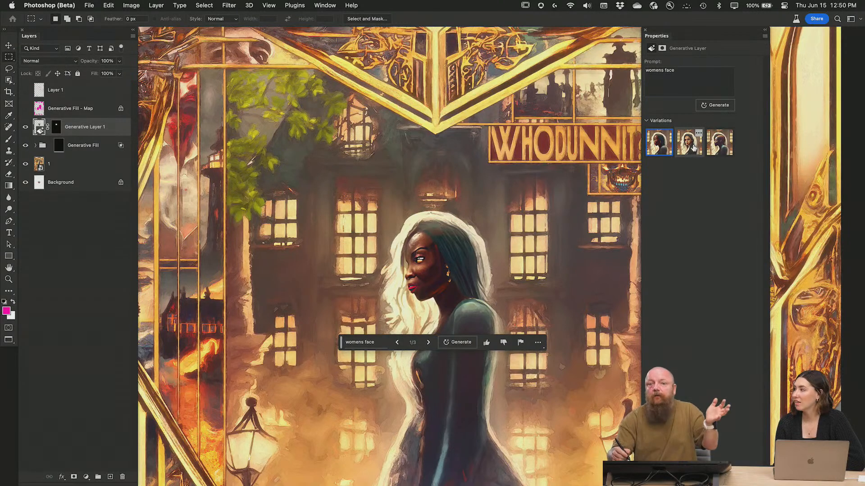
Preview the second face variation, then generate more variations from the same "womens face" prompt.
left_click(694, 149)
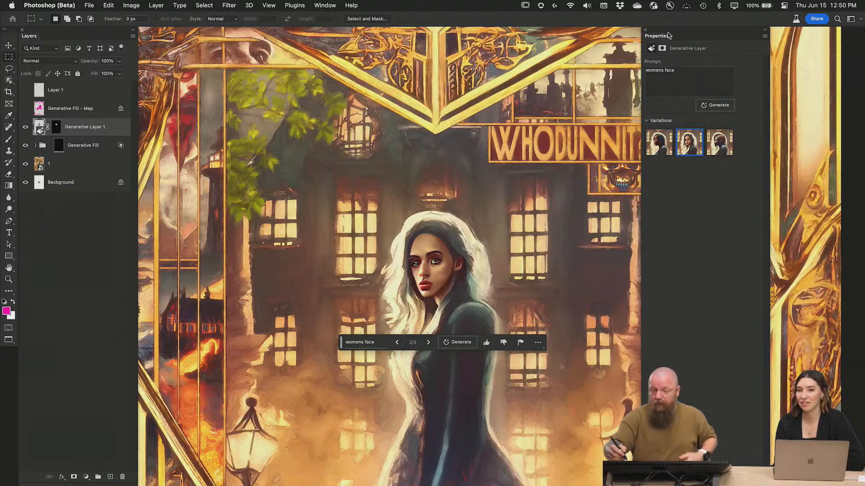
left_click_drag(664, 31, 685, 30)
left_click(745, 145)
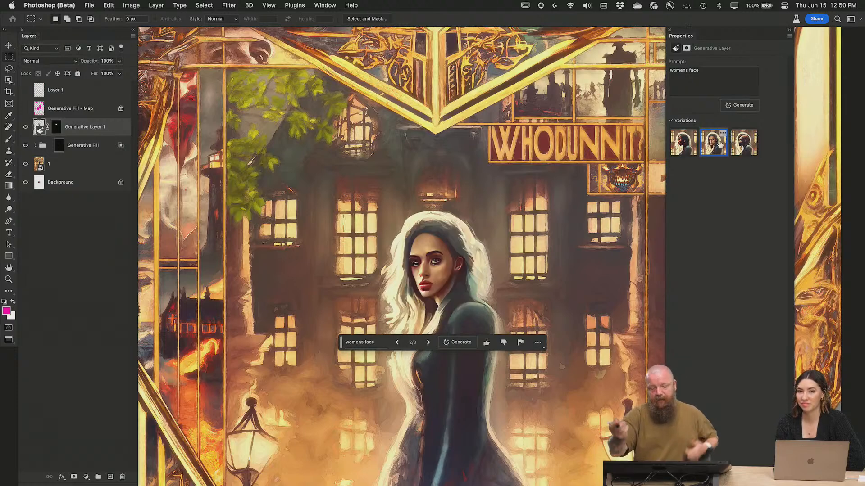
left_click(461, 343)
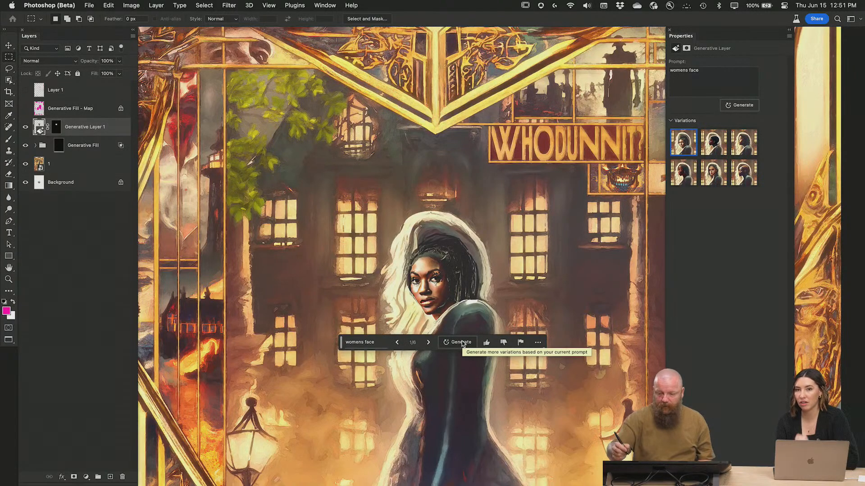
Compare the second and third face variations and apply the fifth one to the woman.
left_click(713, 144)
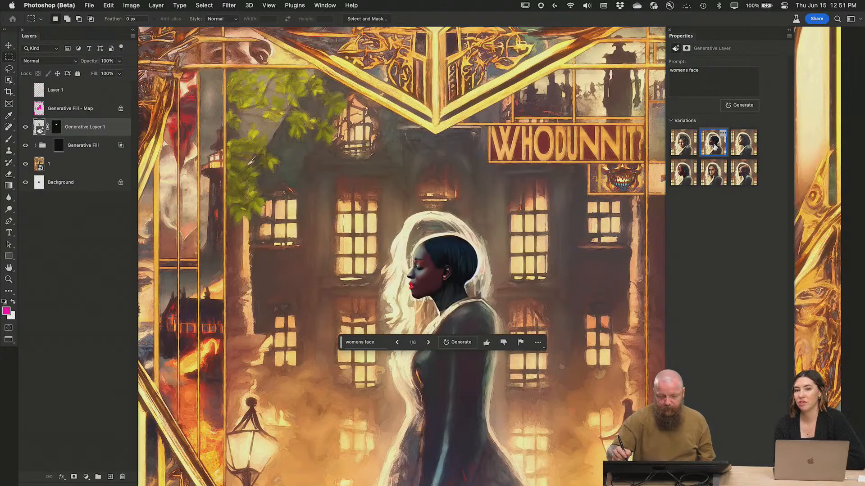
left_click(745, 144)
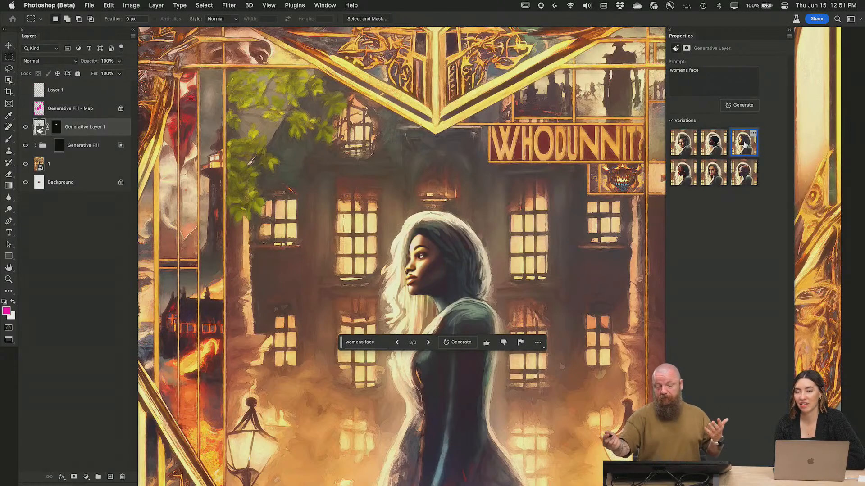
left_click(717, 172)
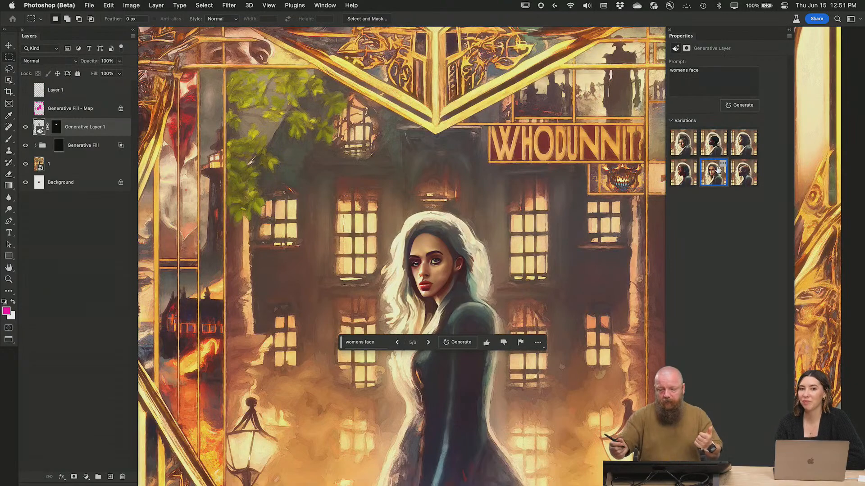
Hide Generative Layer 1 and briefly show the Generative Fill - Map layer over the whole poster.
left_click(25, 127)
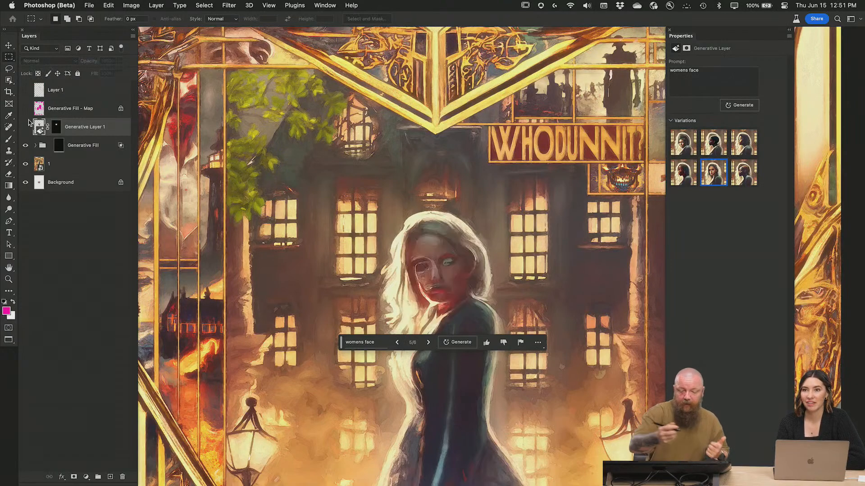
left_click(669, 30)
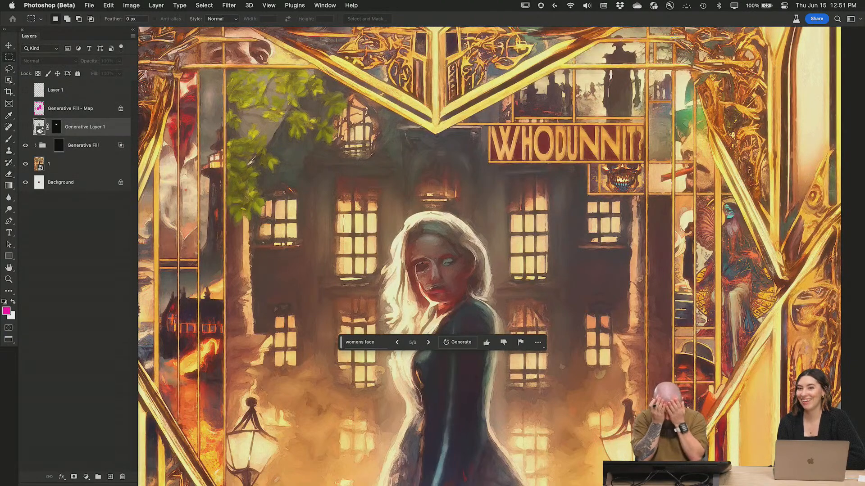
left_click_drag(342, 345, 632, 448)
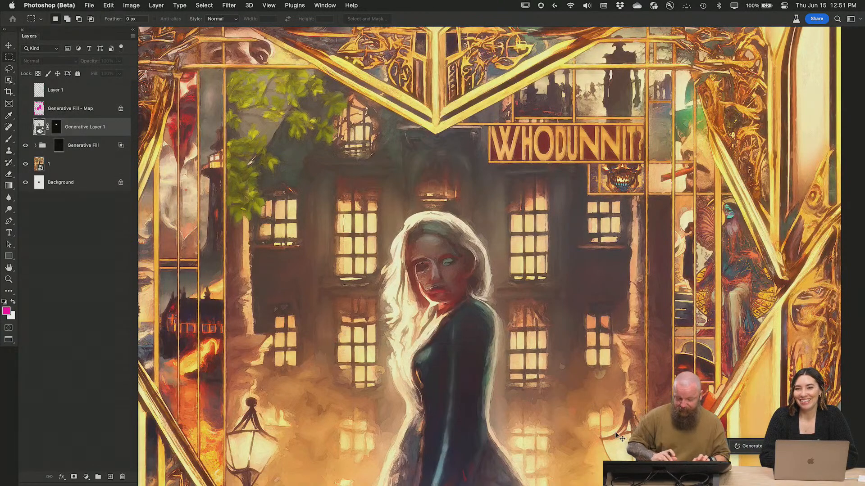
key("super+0")
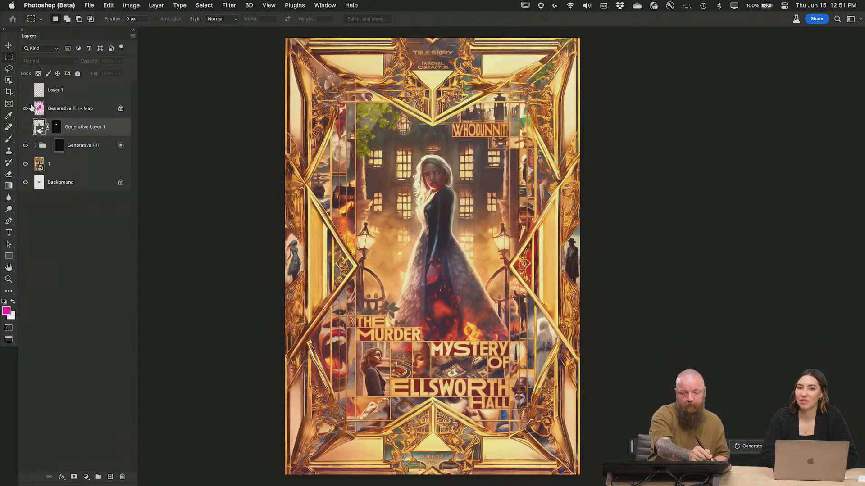
left_click(27, 108)
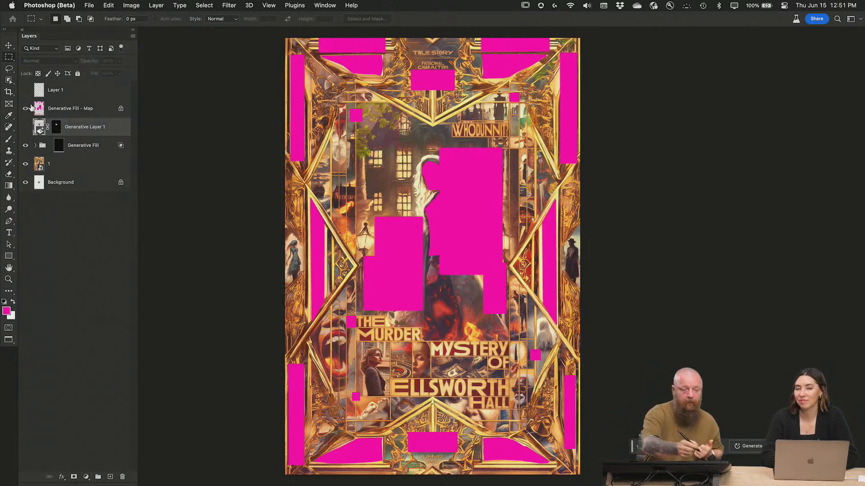
left_click(25, 108)
Slide the Generative Fill group's black mask upward off the poster to reveal the generated additions from bottom to top.
left_click(59, 146)
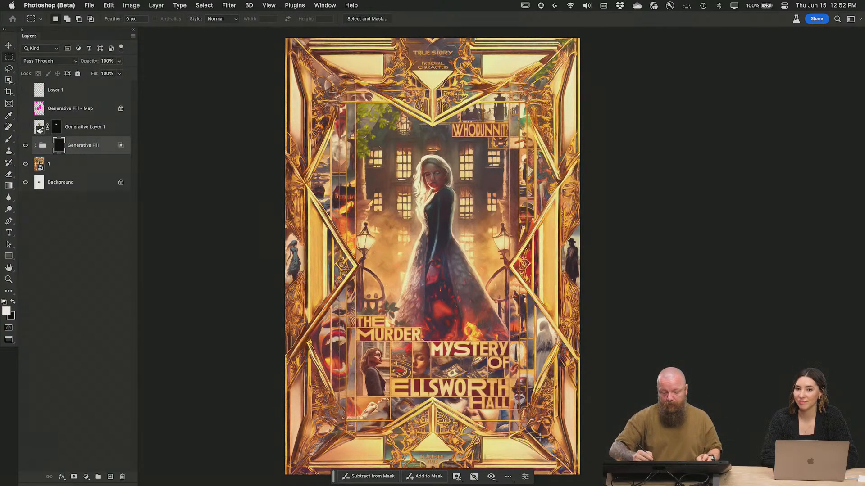
key("v")
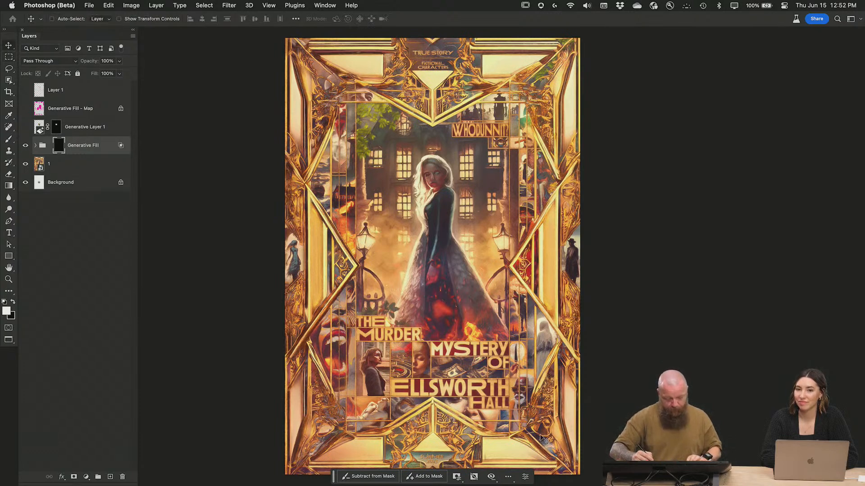
left_click_drag(545, 453, 543, 419)
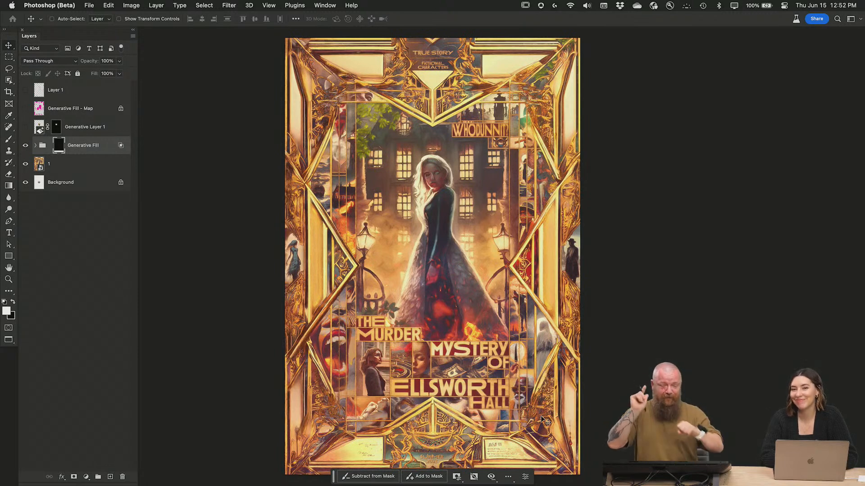
left_click_drag(534, 434, 561, 69)
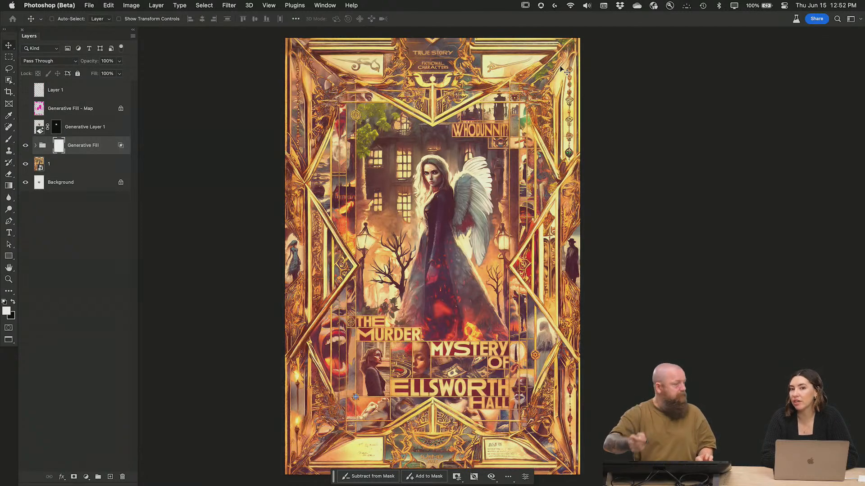
left_click_drag(514, 254, 527, 208)
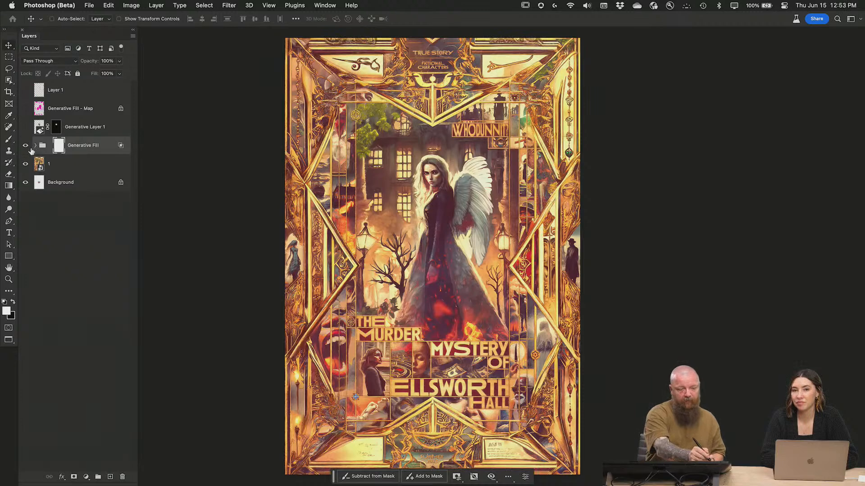
Toggle the Generative Fill group's visibility off and on to compare the poster with and without the generated additions.
left_click(27, 146)
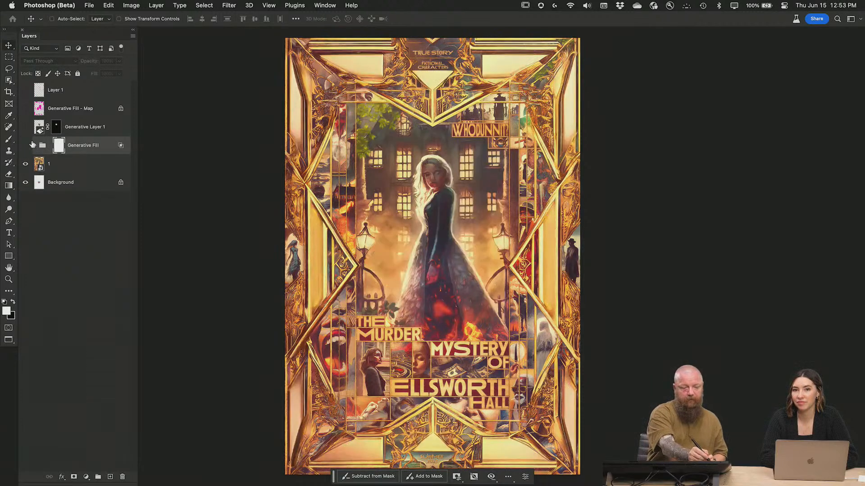
left_click(26, 145)
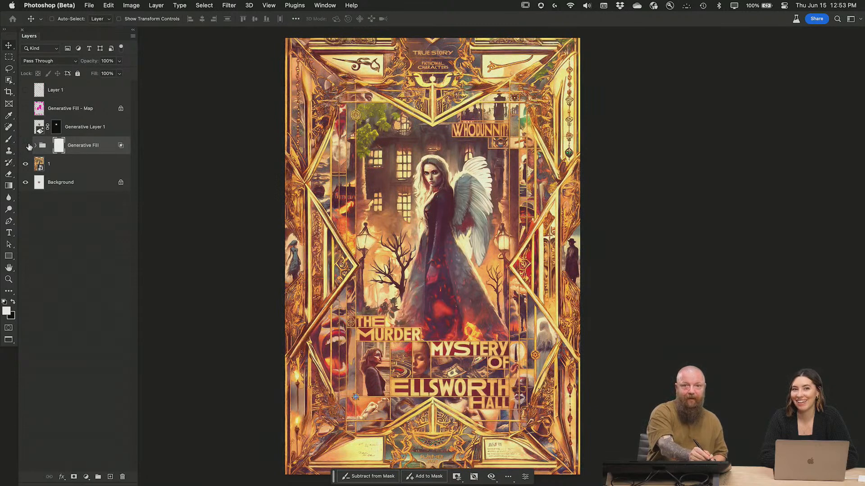
left_click(26, 145)
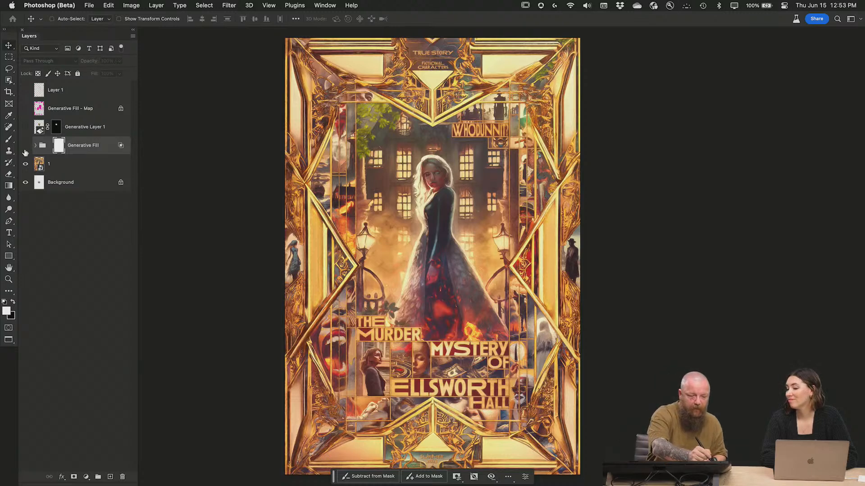
left_click(25, 145)
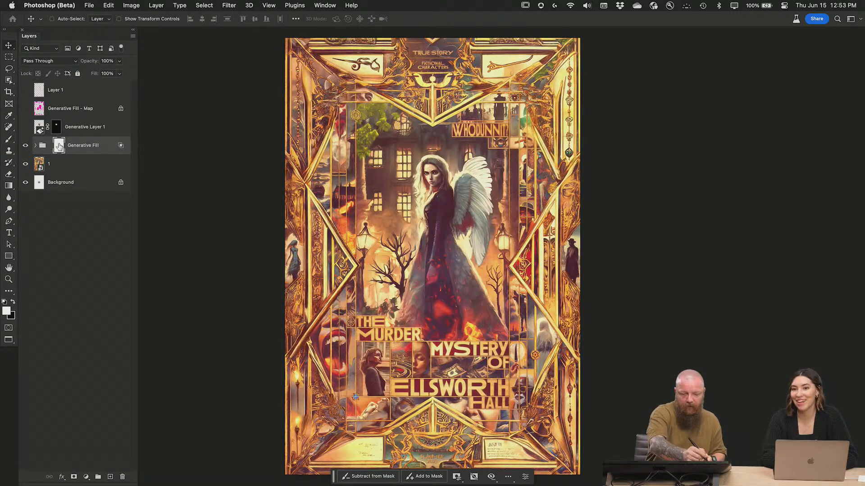
Hide the interface panels, undo a test shift of the group mask, and slide the mask over the lower half of the poster.
key("super+equal")
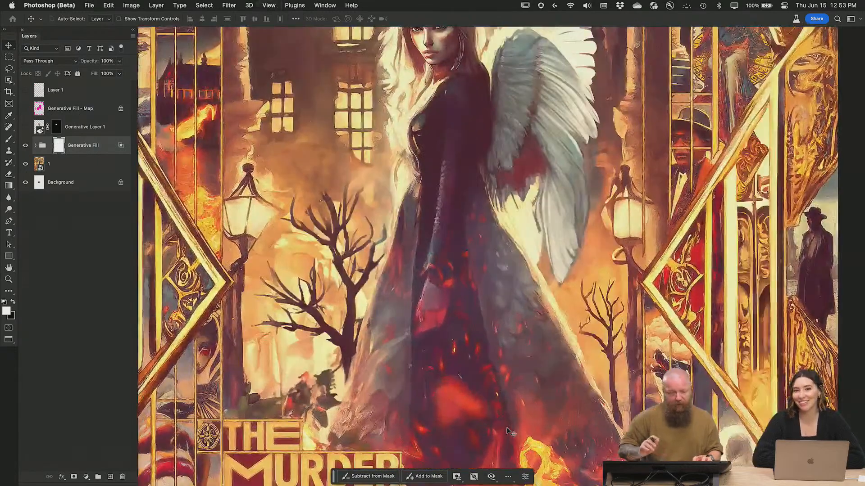
key("Tab")
left_click_drag(633, 333, 633, 143)
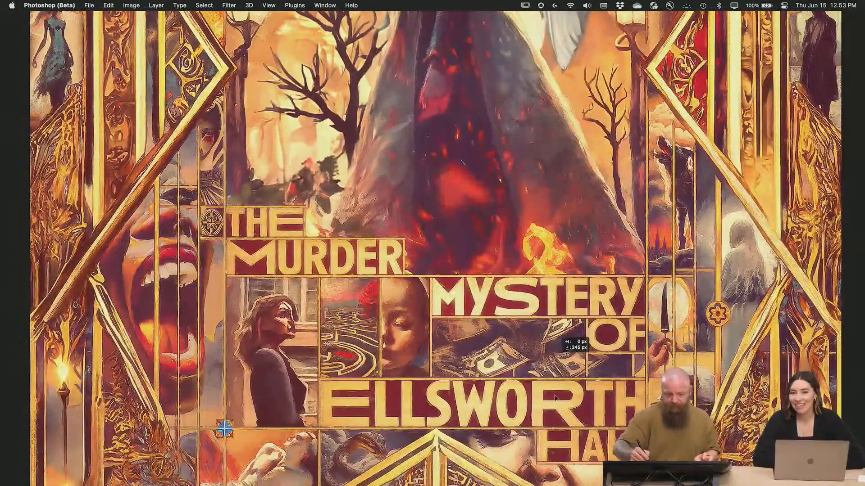
key("super+z")
left_click_drag(529, 130, 545, 355)
left_click_drag(575, 431, 588, 246)
left_click_drag(587, 194, 593, 307)
left_click_drag(697, 398, 693, 193)
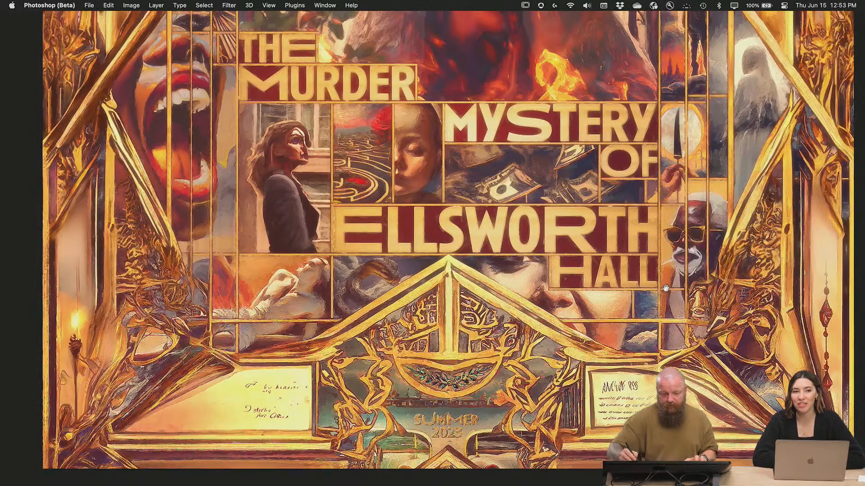
Slide the mask up and down around the title area to compare the generated candles and ornaments with the original panels.
left_click_drag(693, 193, 658, 322)
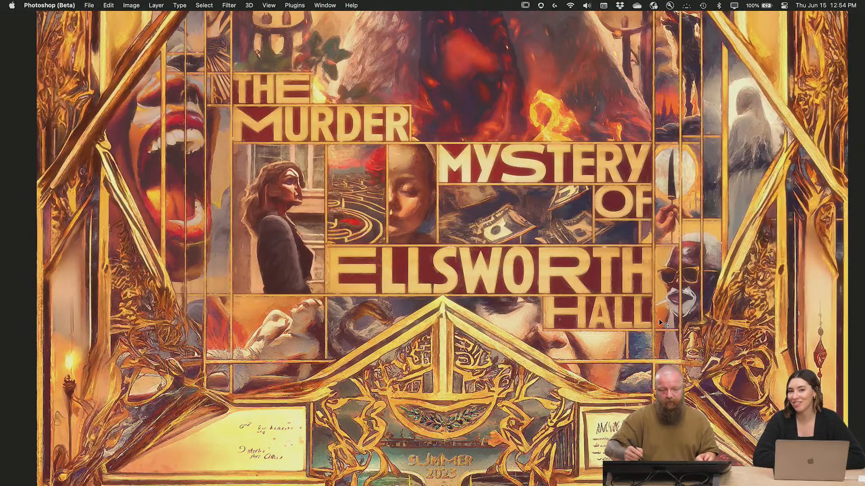
left_click_drag(660, 323, 636, 304)
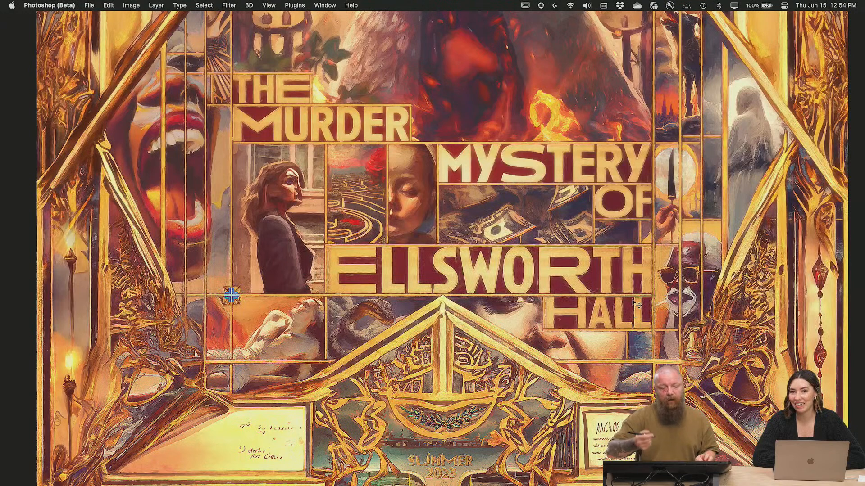
left_click_drag(580, 243, 575, 358)
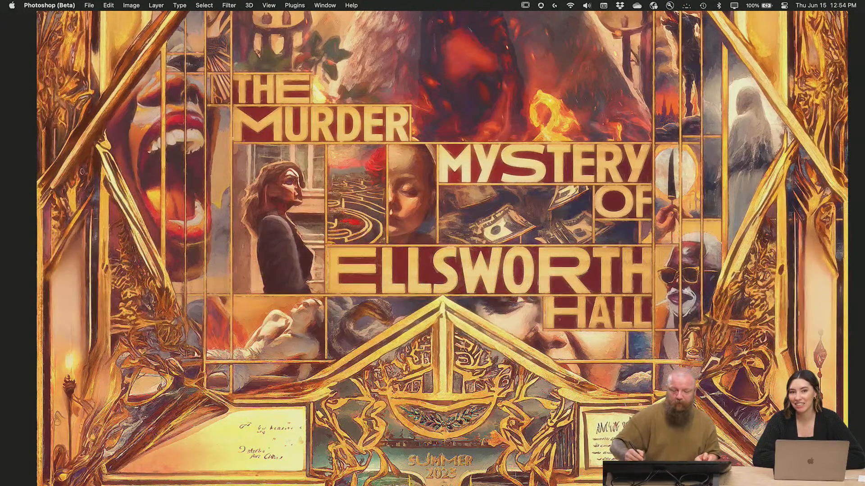
left_click_drag(632, 390, 635, 115)
scroll(629, 197, "up", 10)
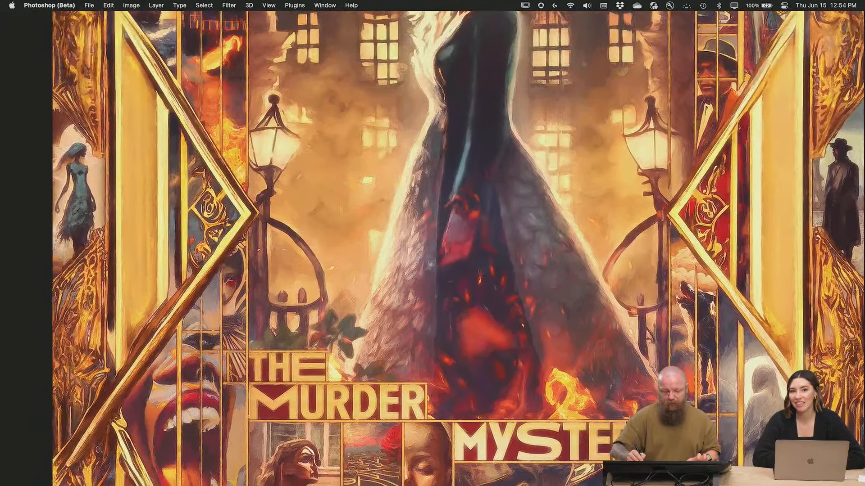
Slide the group mask up past the dress, wings and top frame to reveal the generated additions over the whole poster.
left_click_drag(625, 398, 681, 101)
left_click_drag(637, 361, 637, 272)
left_click_drag(598, 170, 632, 86)
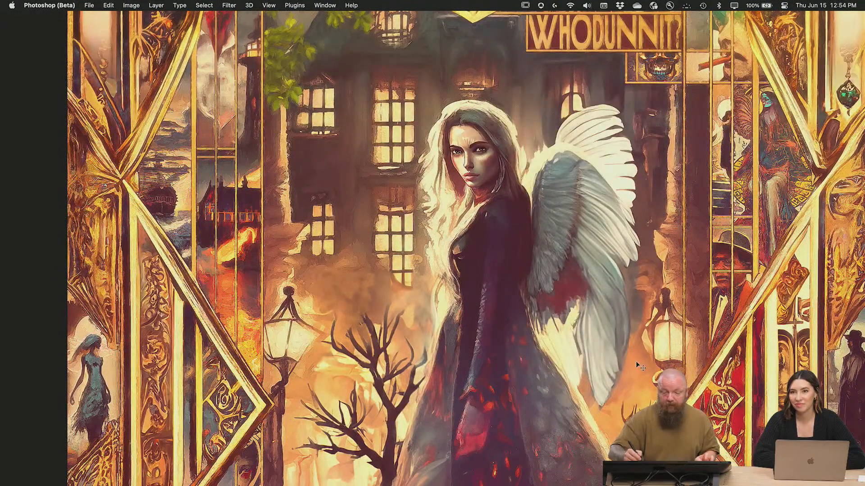
left_click_drag(662, 199, 623, 106)
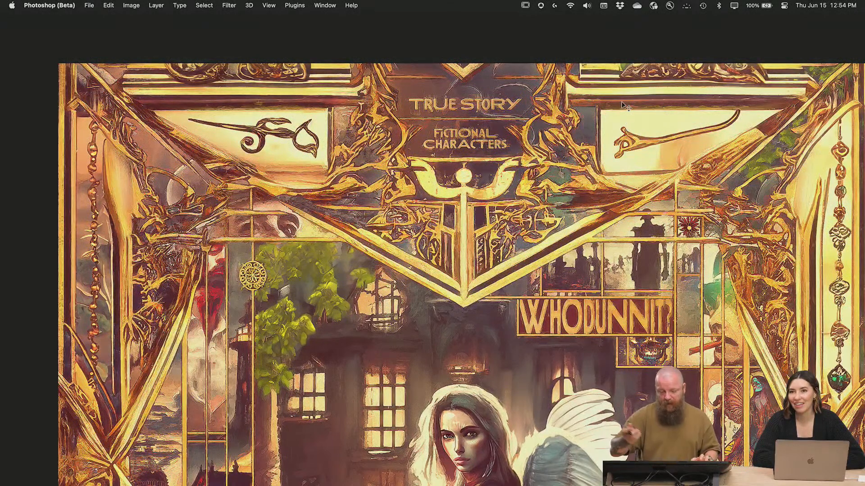
key("super+0")
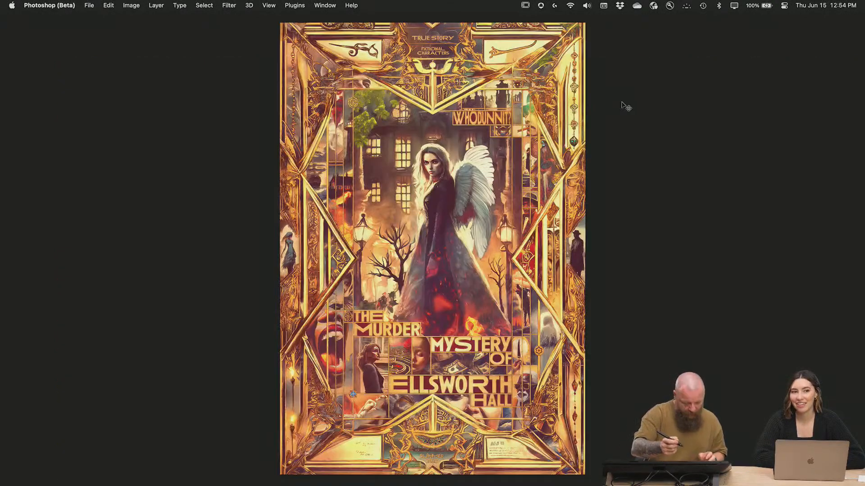
Show the interface panels, expand the Generative Fill group, and hide its adjustments and every generated layer except the lowest one.
key("Tab")
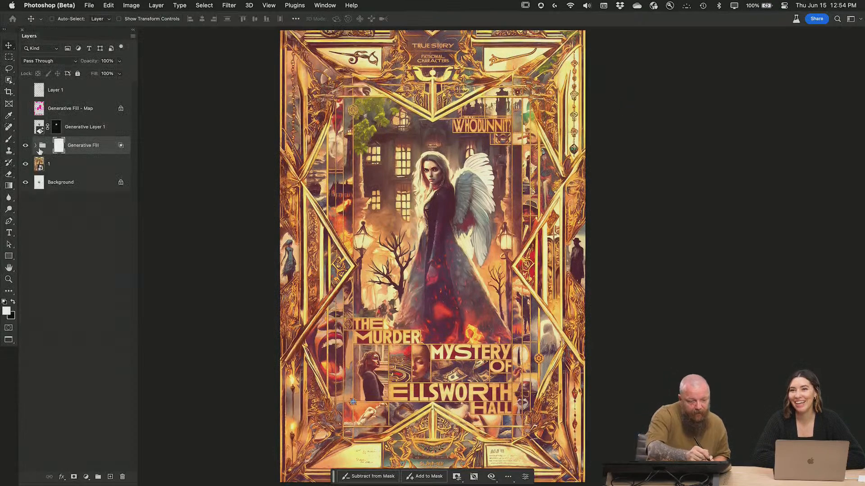
left_click(26, 161)
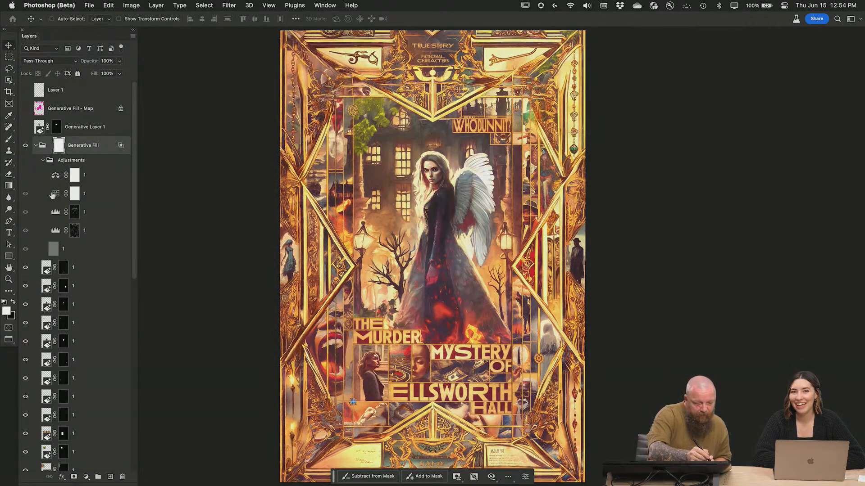
left_click_drag(25, 286, 26, 452)
left_click_drag(132, 201, 128, 329)
left_click_drag(25, 223, 28, 433)
left_click_drag(134, 359, 121, 425)
left_click_drag(25, 351, 25, 409)
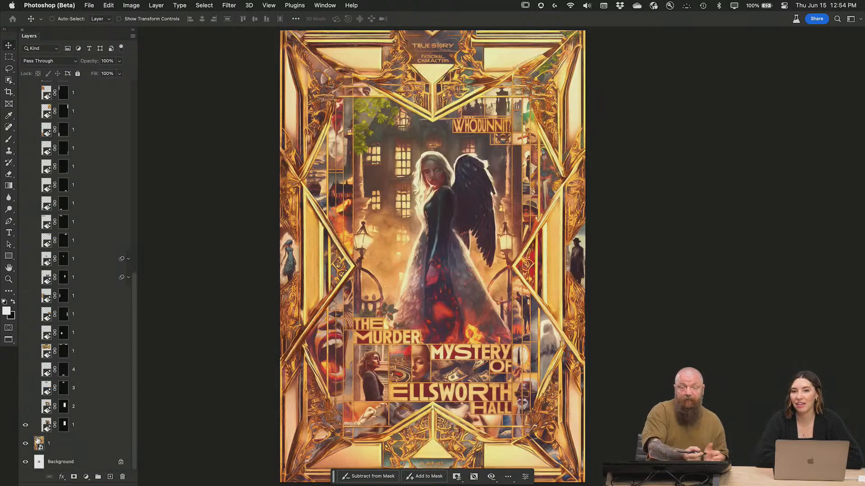
Turn on the "white wings" generative layer above the lowest one and switch through its variations to the third.
left_click_drag(490, 207, 499, 206)
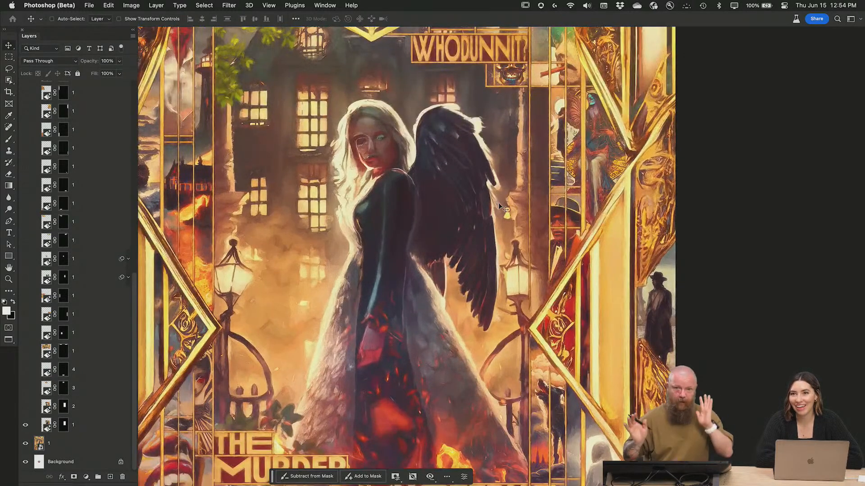
left_click(28, 409)
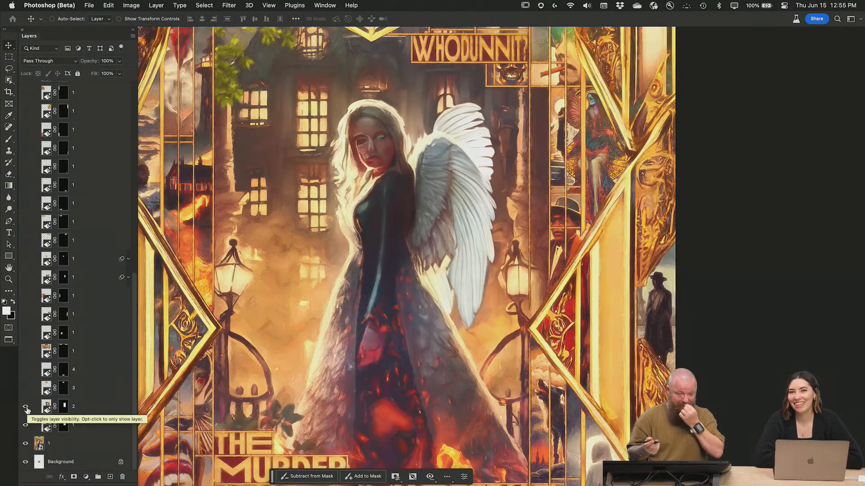
left_click(46, 408)
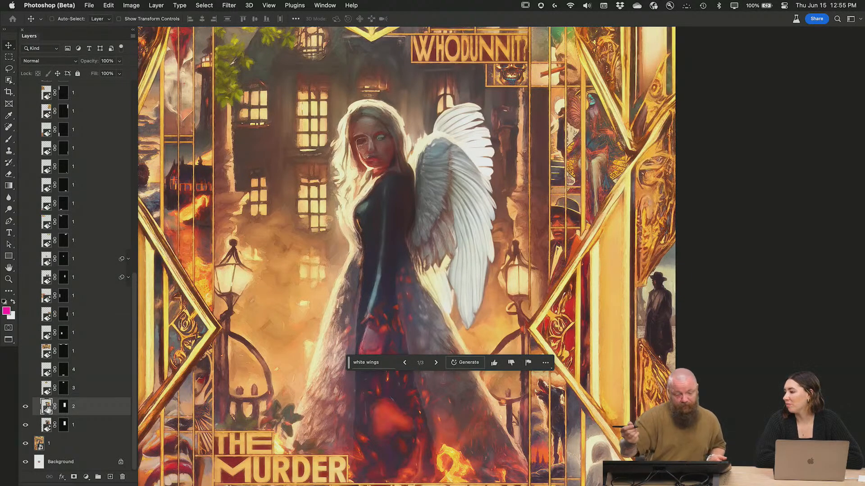
left_click(436, 362)
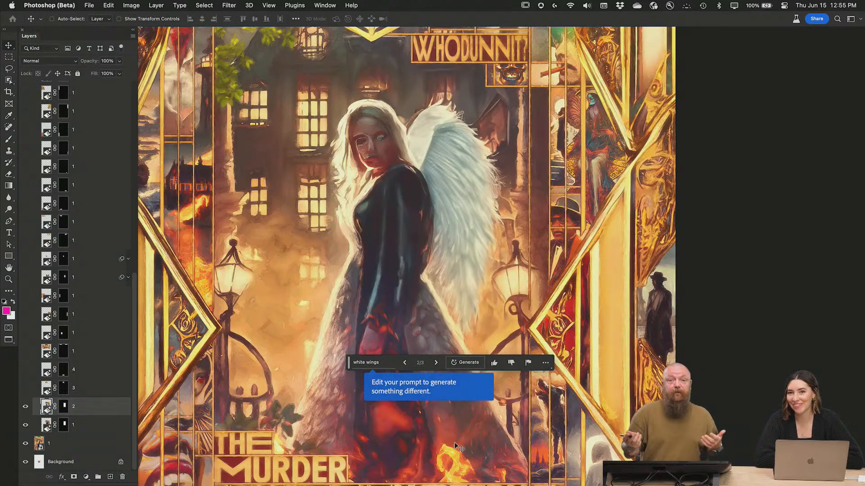
left_click(435, 362)
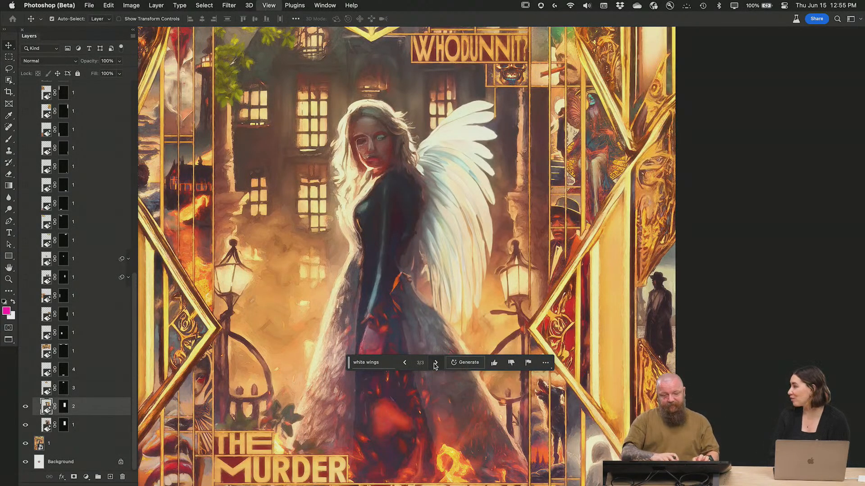
key("super+0")
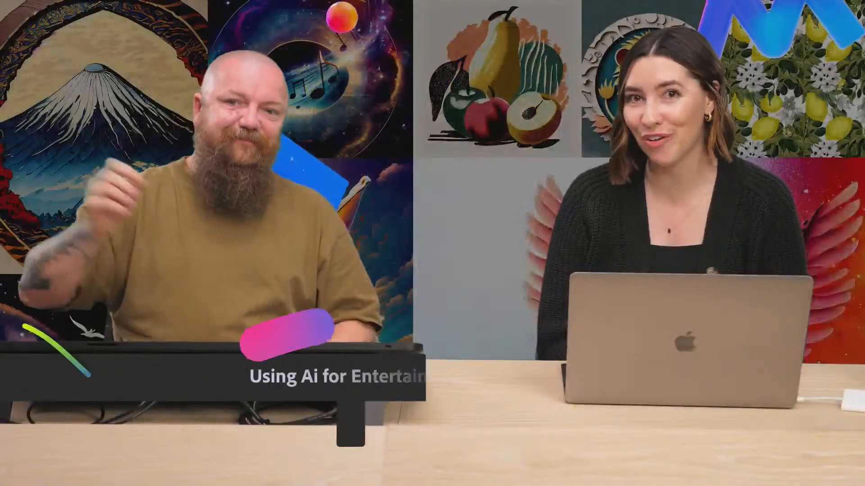